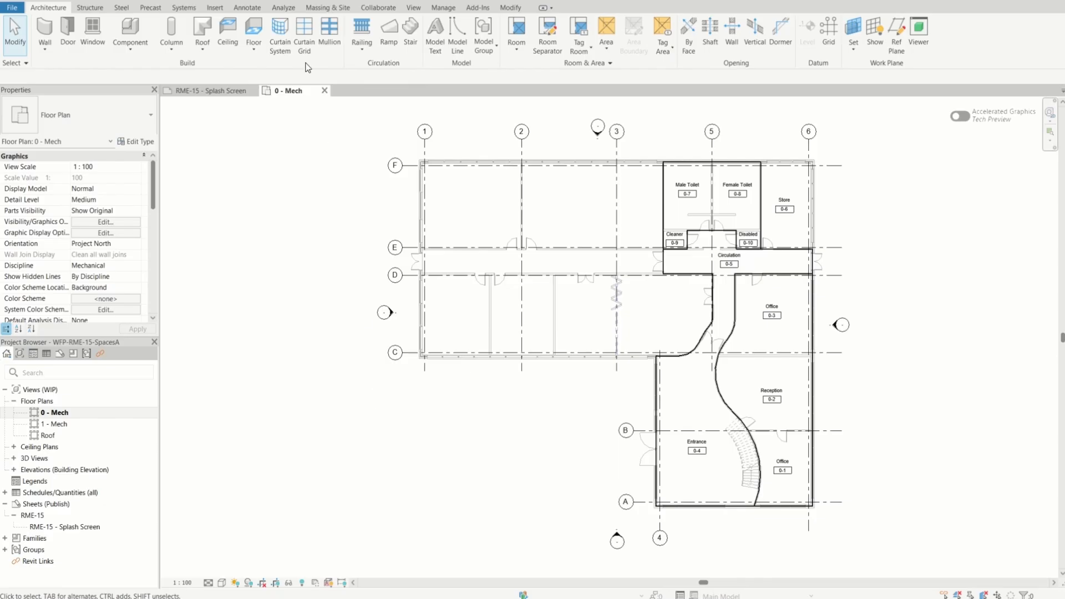
Start placing new spaces with the upper limit at First Floor and an offset of 0
click(286, 8)
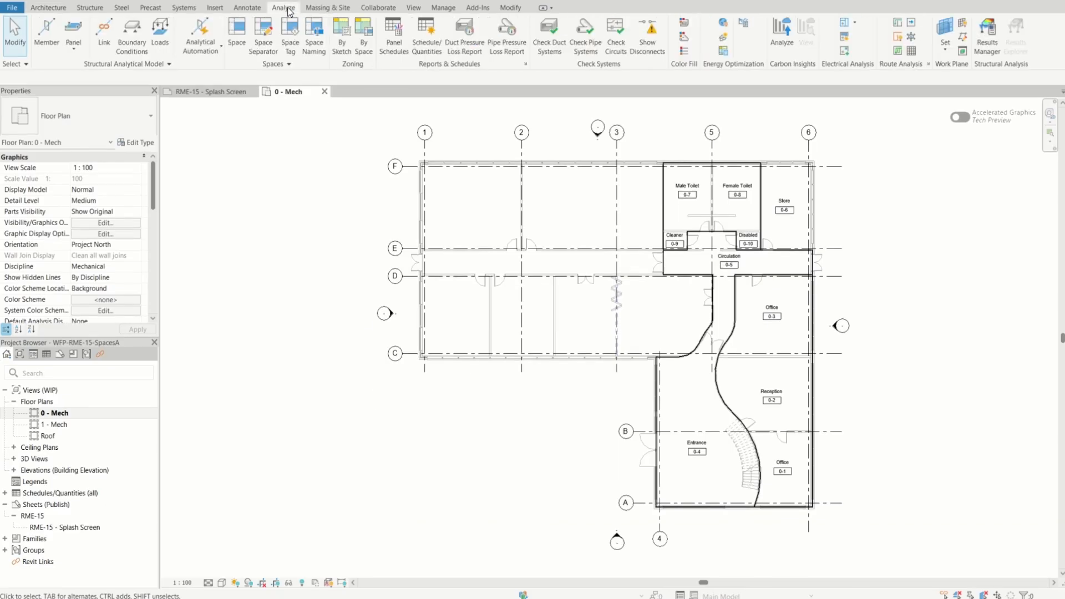
click(237, 32)
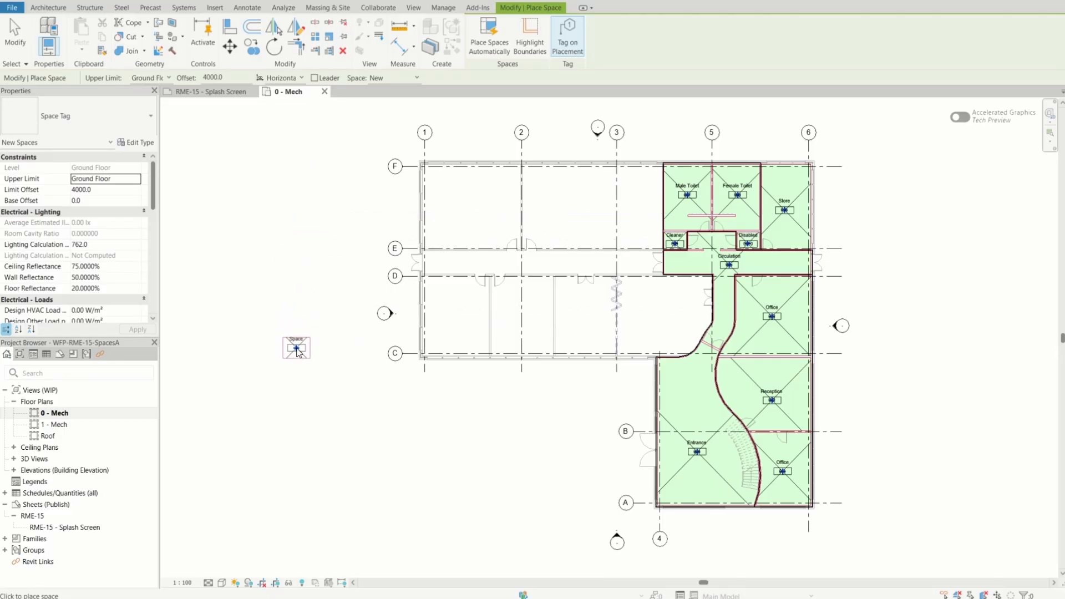
scroll(298, 352, down, 3)
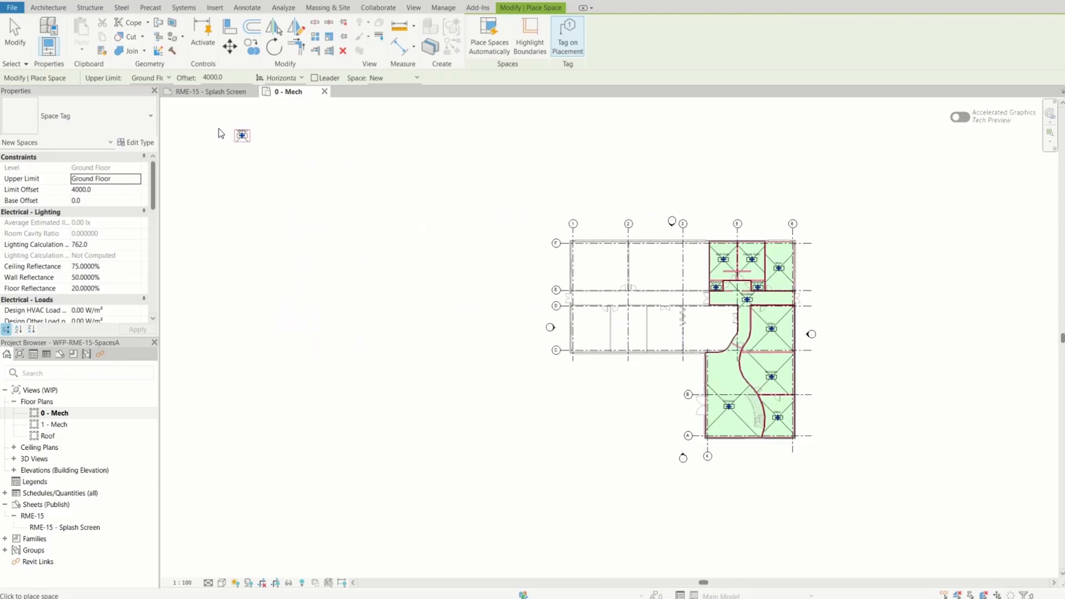
click(168, 78)
click(166, 89)
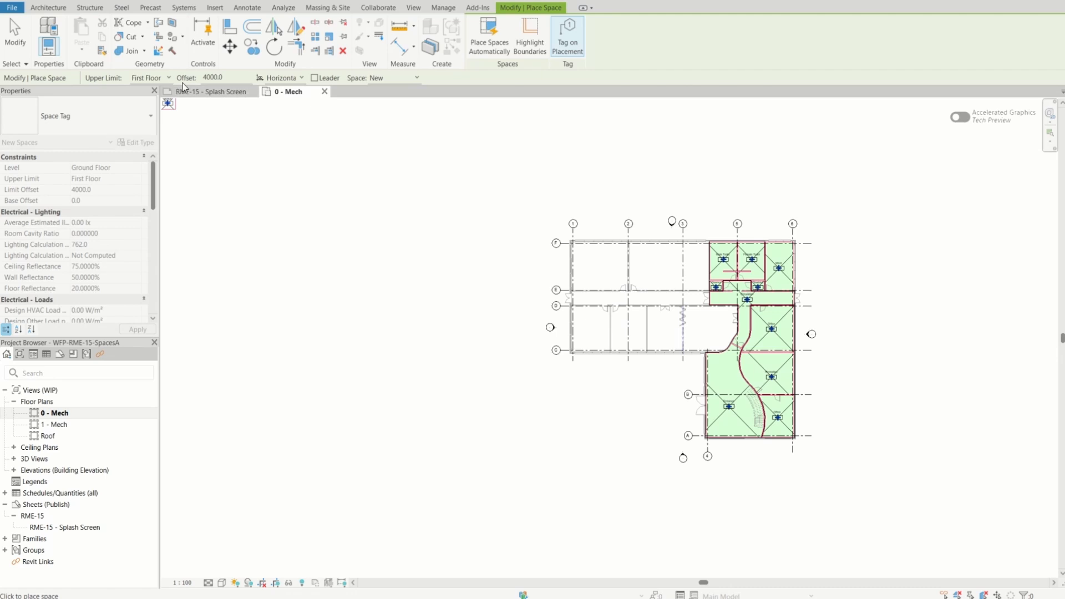
click(227, 77)
double_click(203, 77)
text(0)
click(416, 78)
click(381, 90)
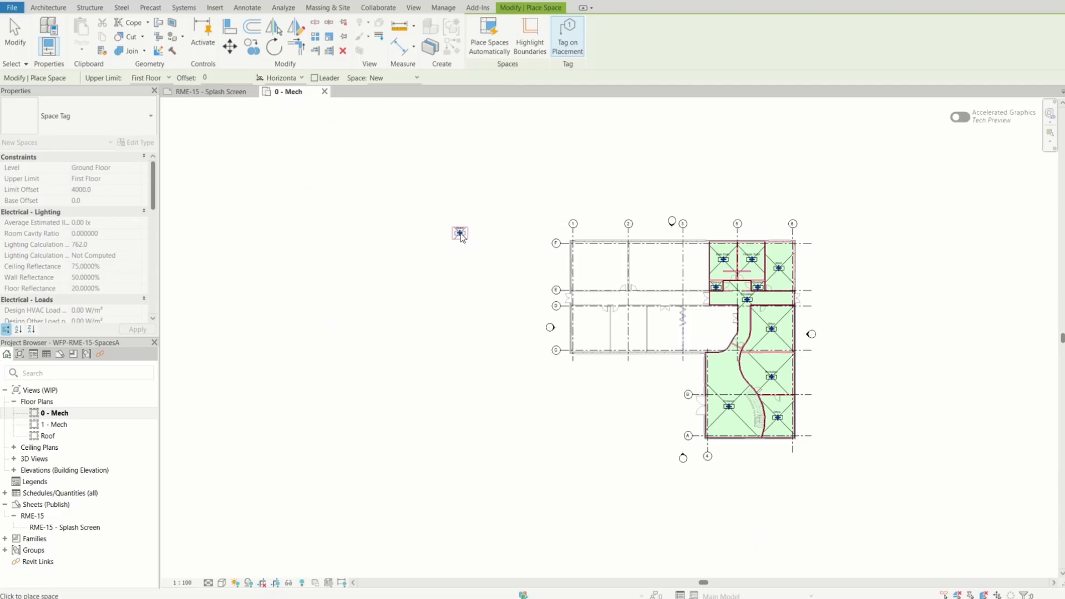
Place spaces in the two untagged rooms between grids E and F and in the corridor between grids D and E
scroll(611, 286, up, 3)
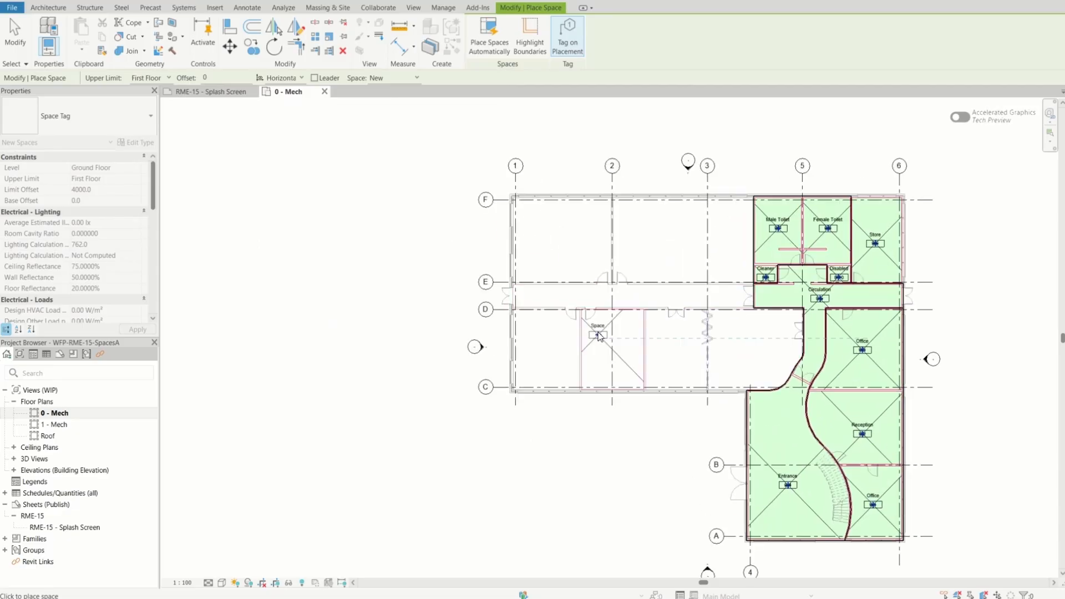
scroll(564, 255, up, 2)
click(560, 241)
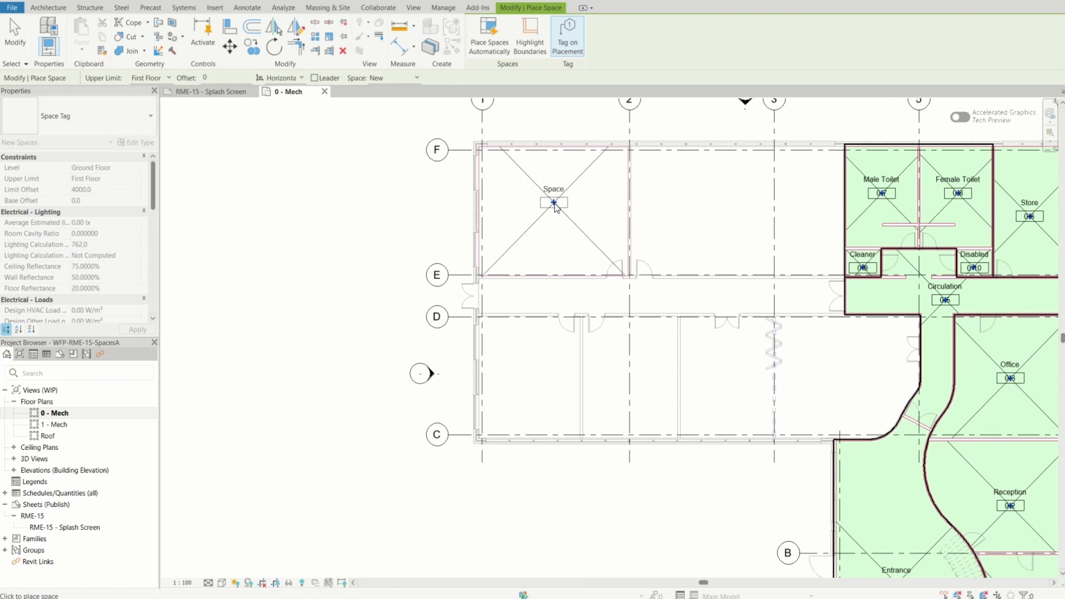
click(554, 204)
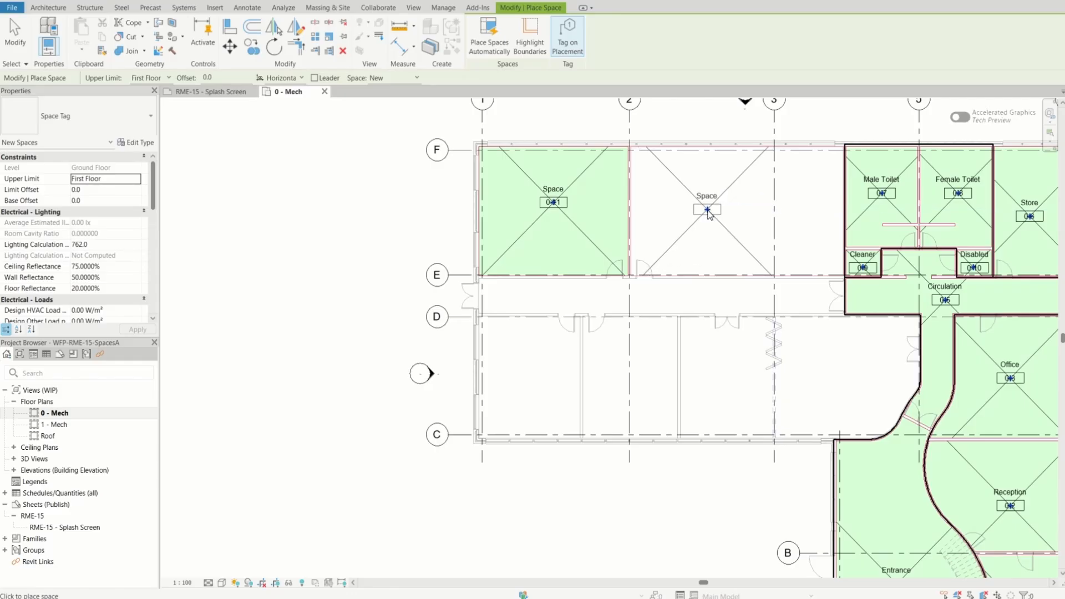
click(707, 213)
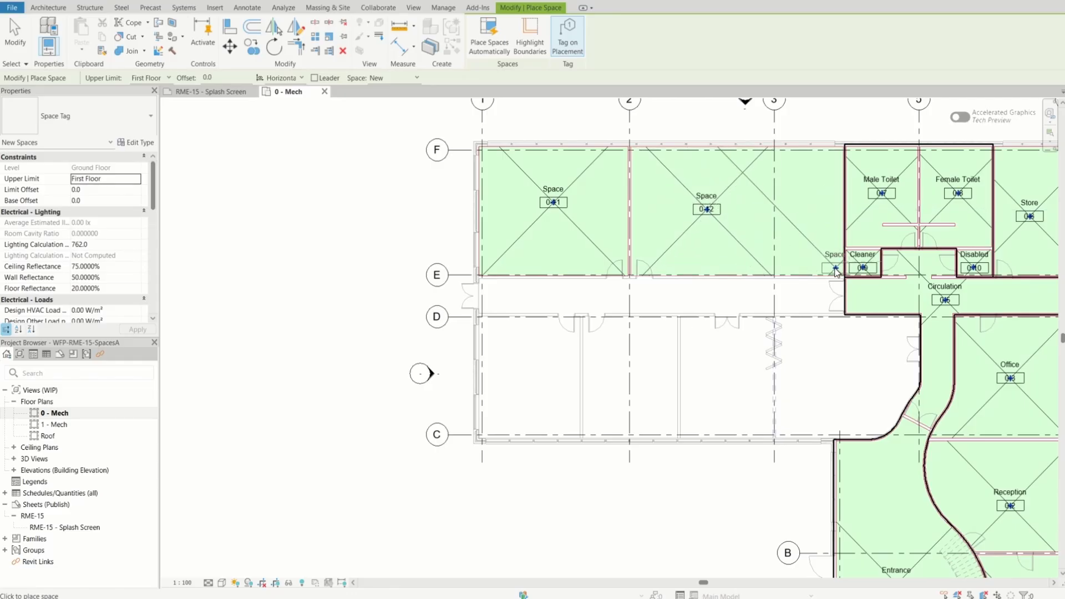
click(674, 301)
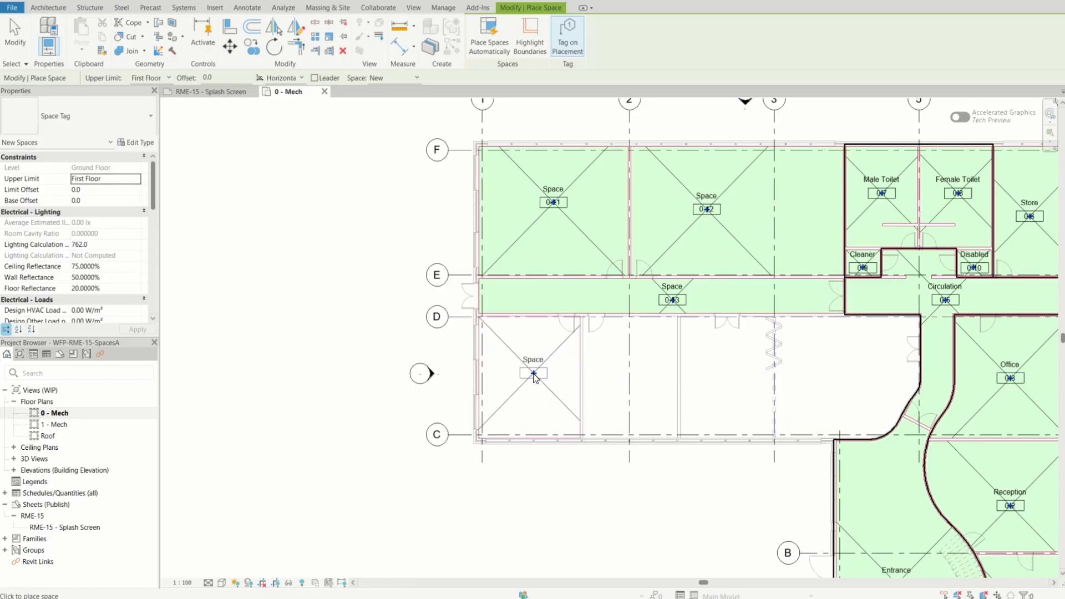
Place spaces in the four untagged rooms between grids C and D, and finish the Space command
click(533, 374)
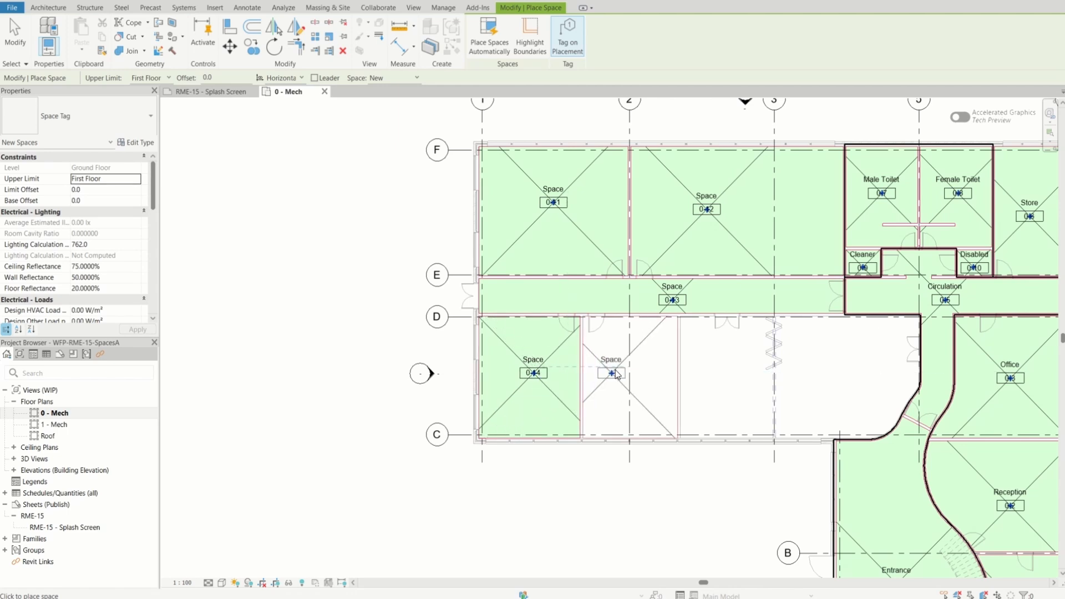
click(632, 374)
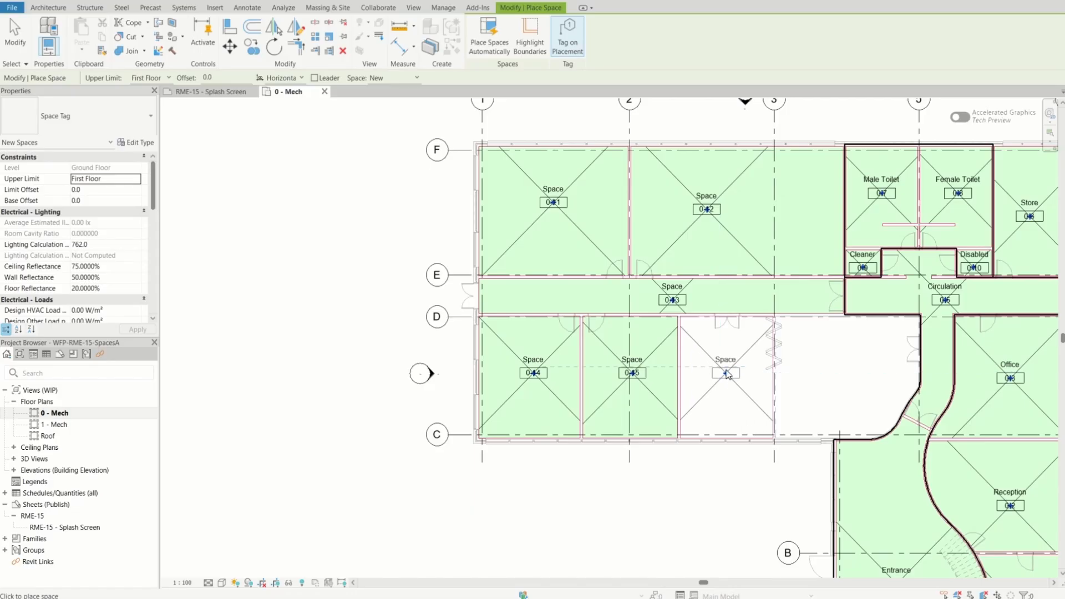
click(728, 375)
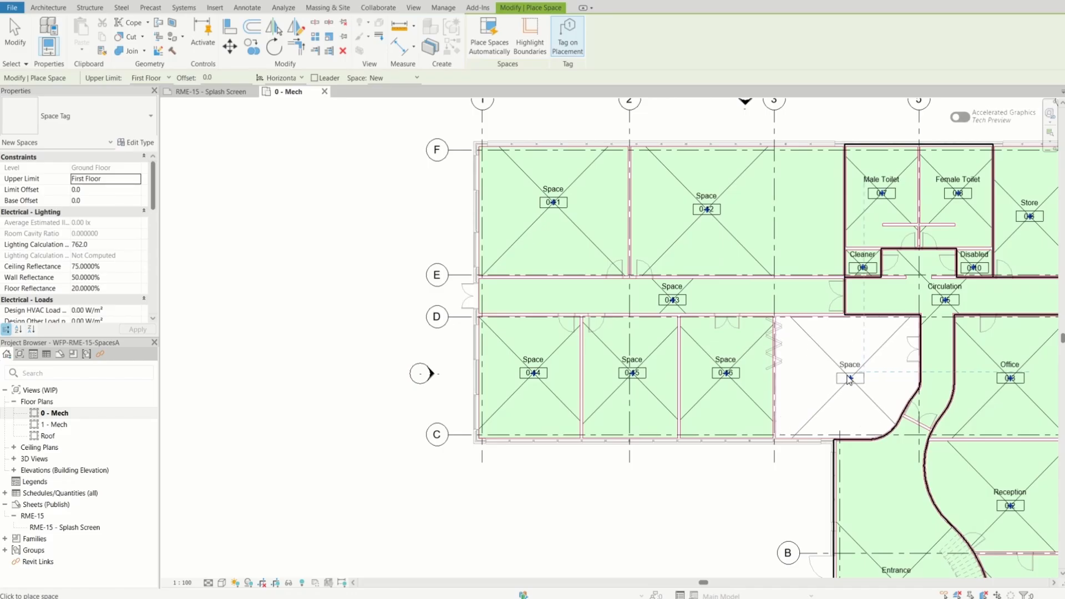
click(849, 380)
scroll(536, 383, down, 2)
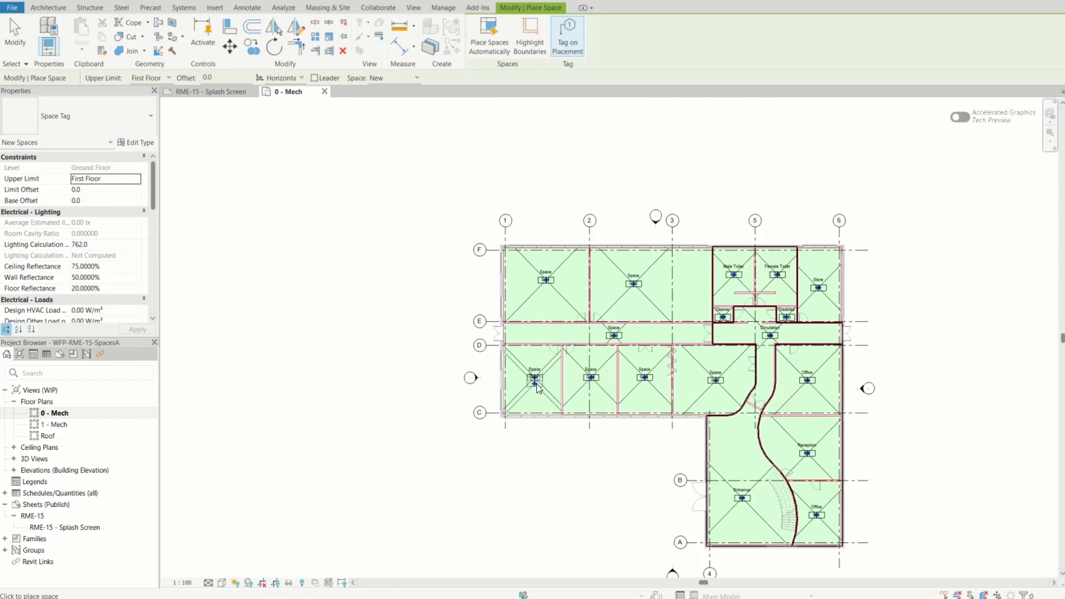
scroll(807, 555, up, 3)
scroll(805, 549, down, 2)
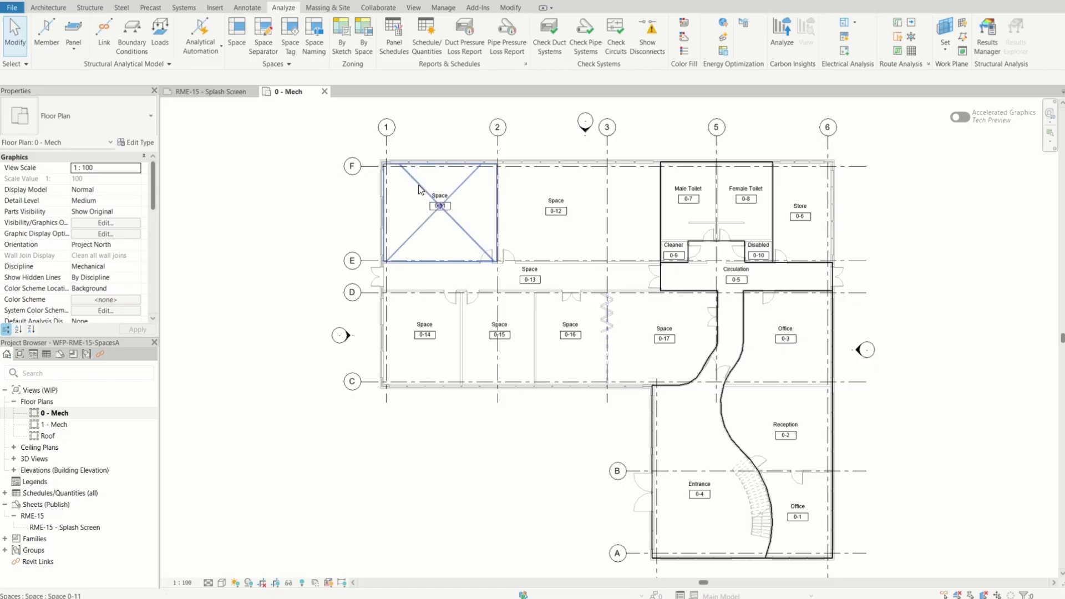
Rename space 0-11 as Conference Room
scroll(420, 186, up, 5)
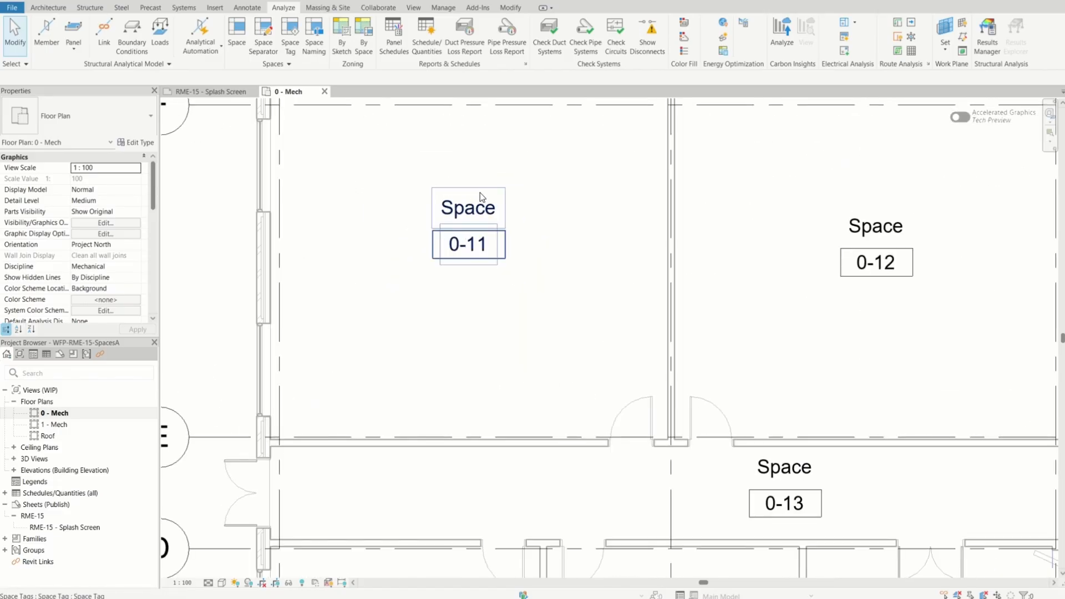
click(433, 208)
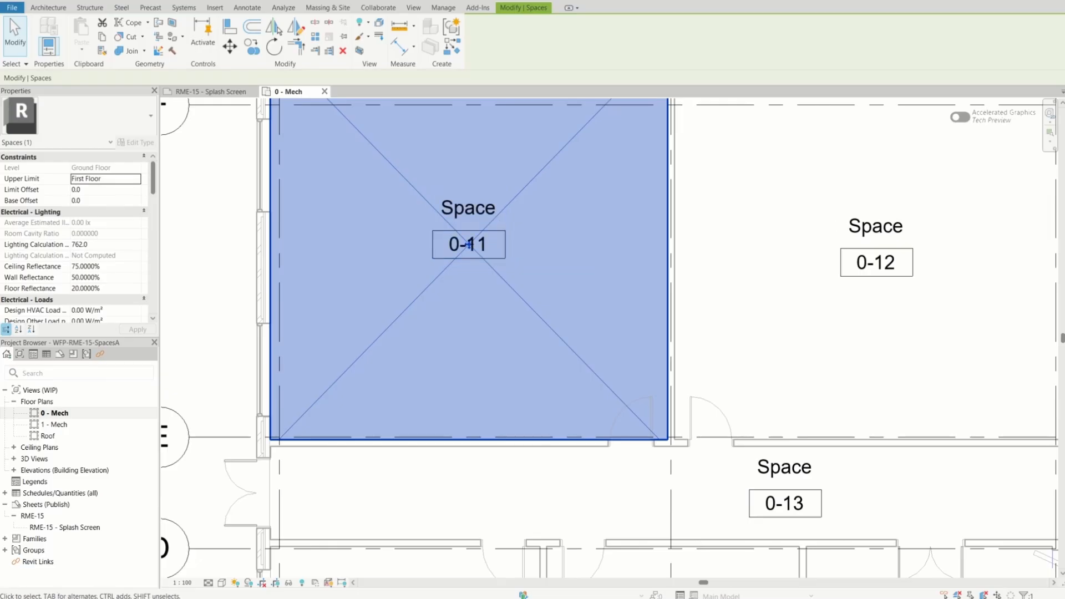
scroll(521, 302, down, 2)
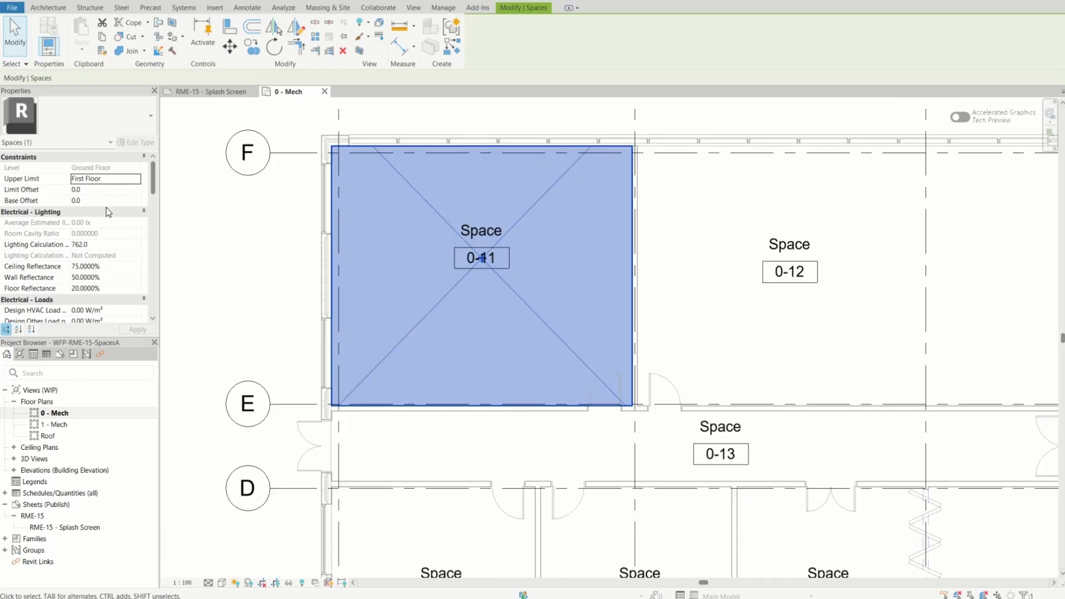
scroll(105, 201, down, 3)
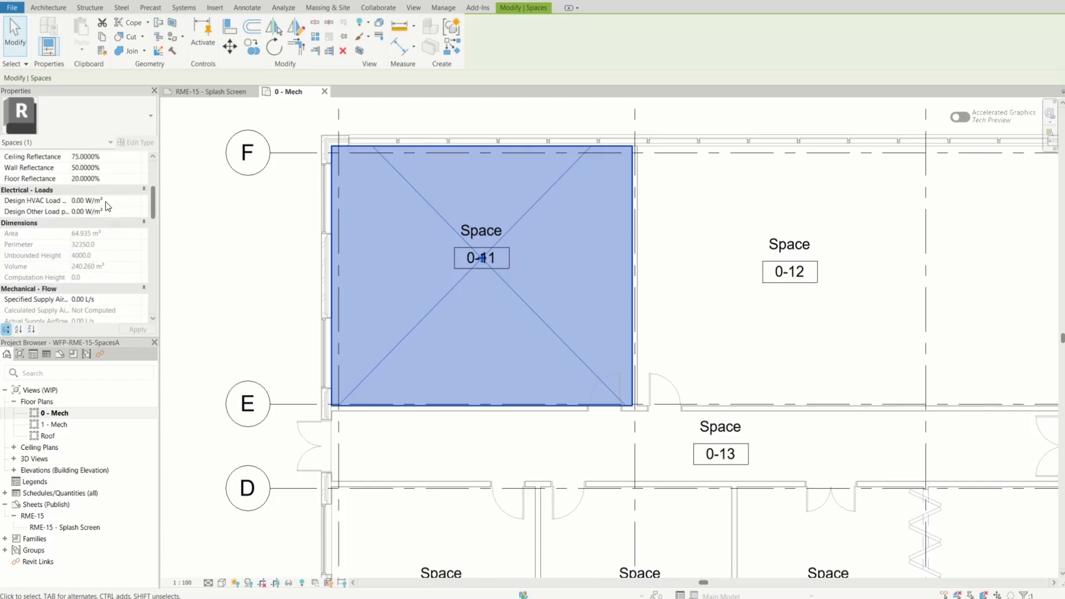
scroll(116, 217, up, 3)
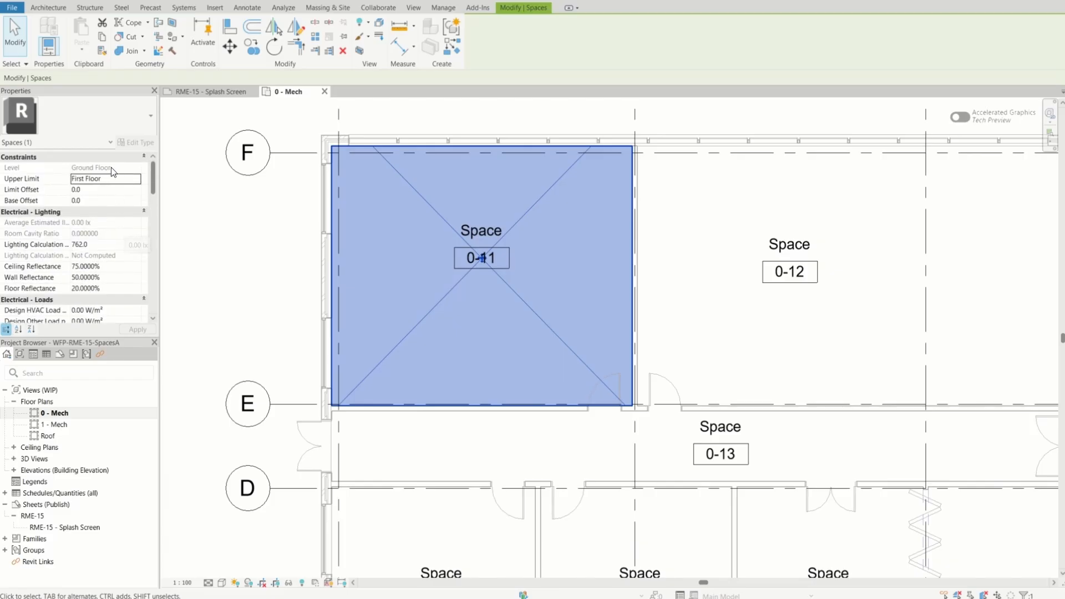
drag(153, 179, 153, 245)
text(Co)
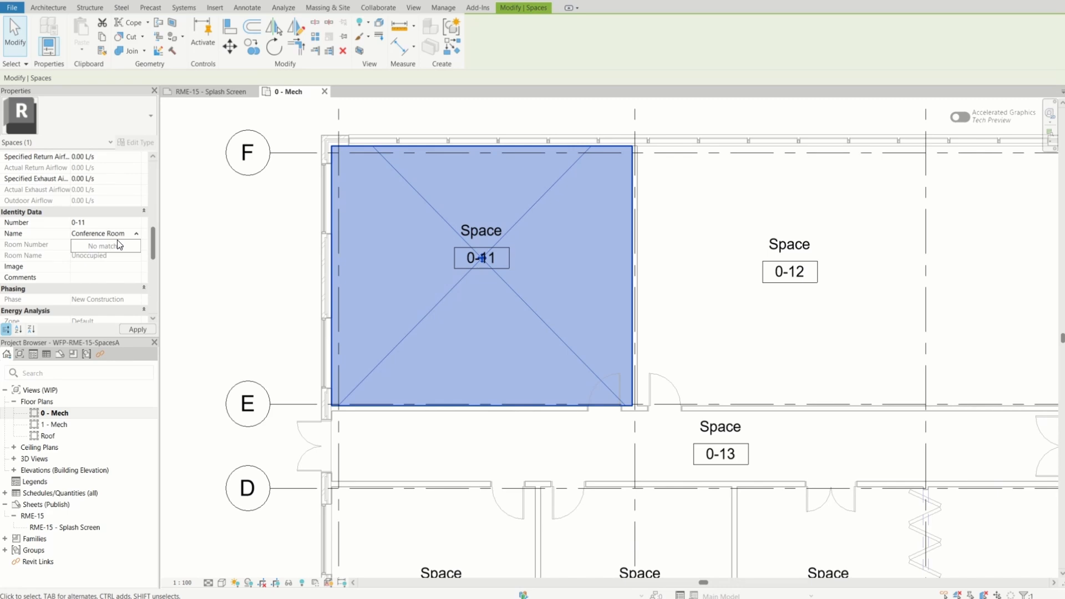
text(nference Room)
key(Return)
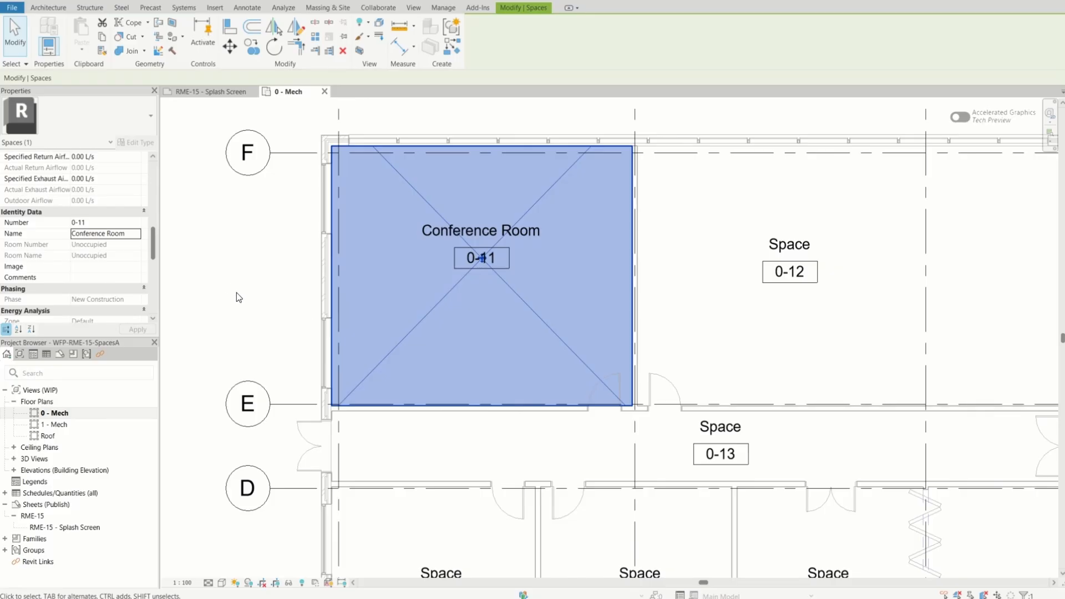
Rename space 0-12 as Technical Support
click(810, 294)
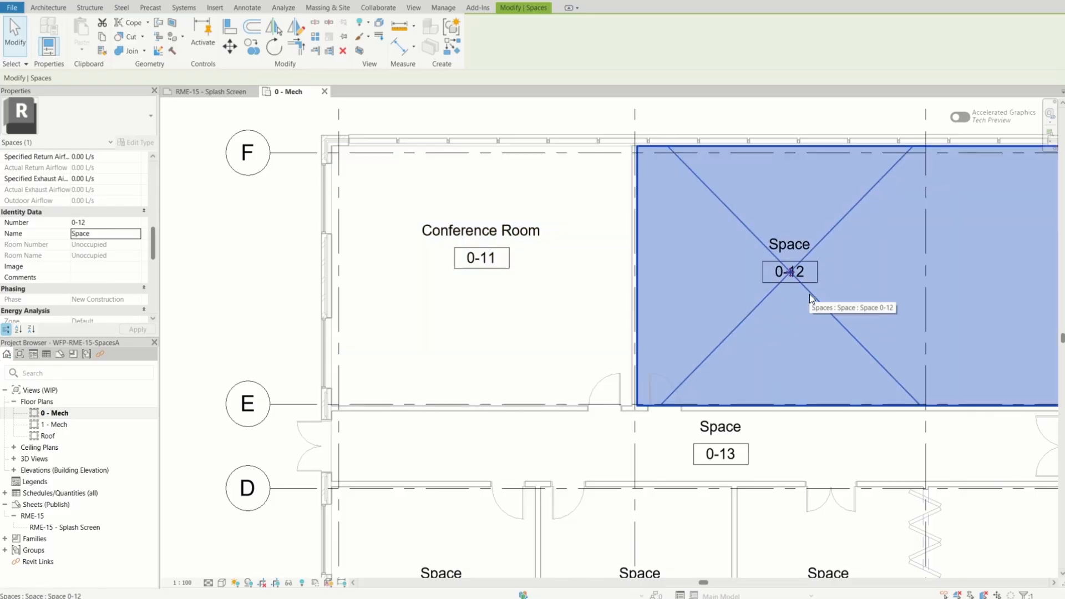
click(105, 234)
text(Te)
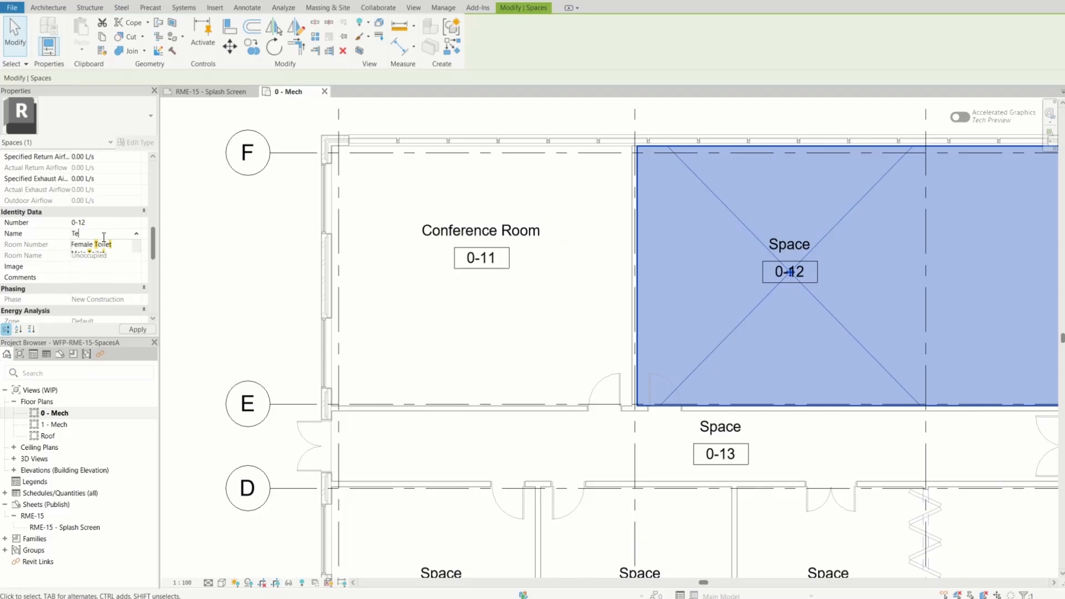
text(chnical Support)
mouse_move(233, 295)
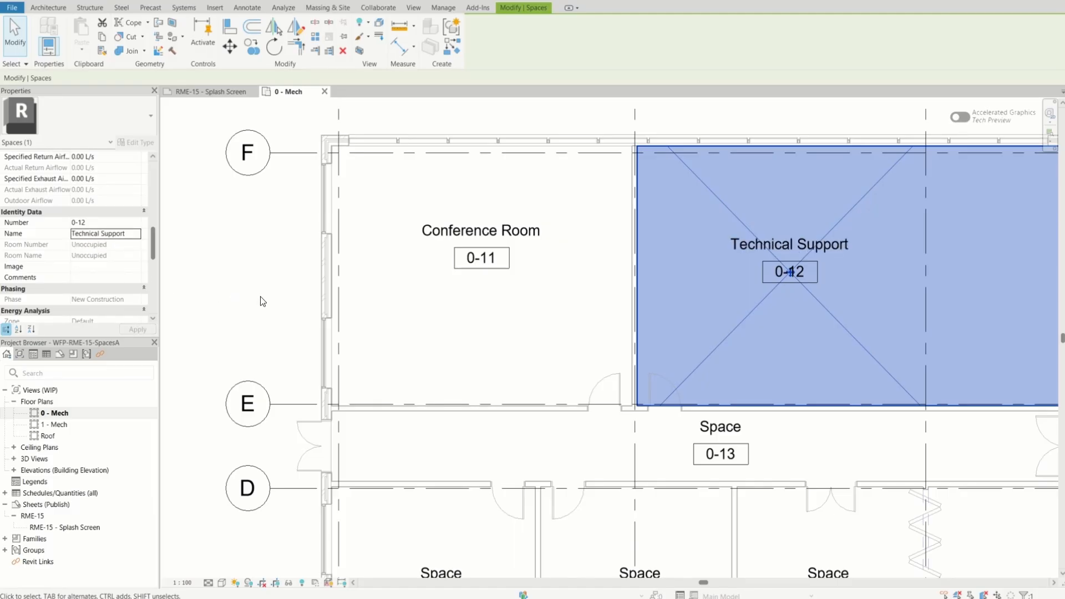
click(774, 435)
scroll(837, 224, up, 4)
scroll(827, 250, down, 2)
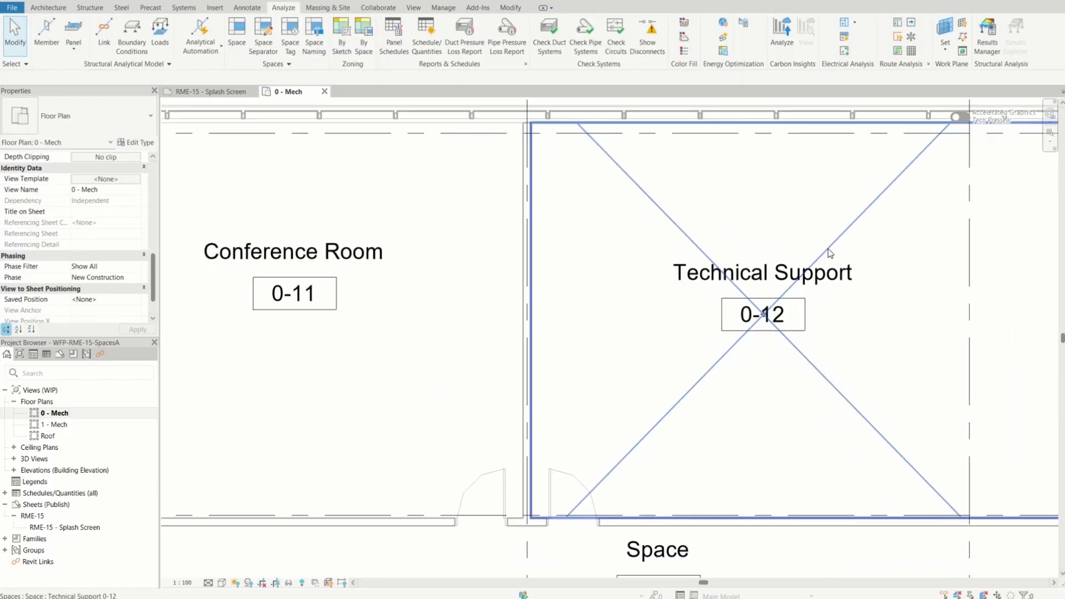
scroll(831, 253, down, 1)
scroll(319, 269, up, 3)
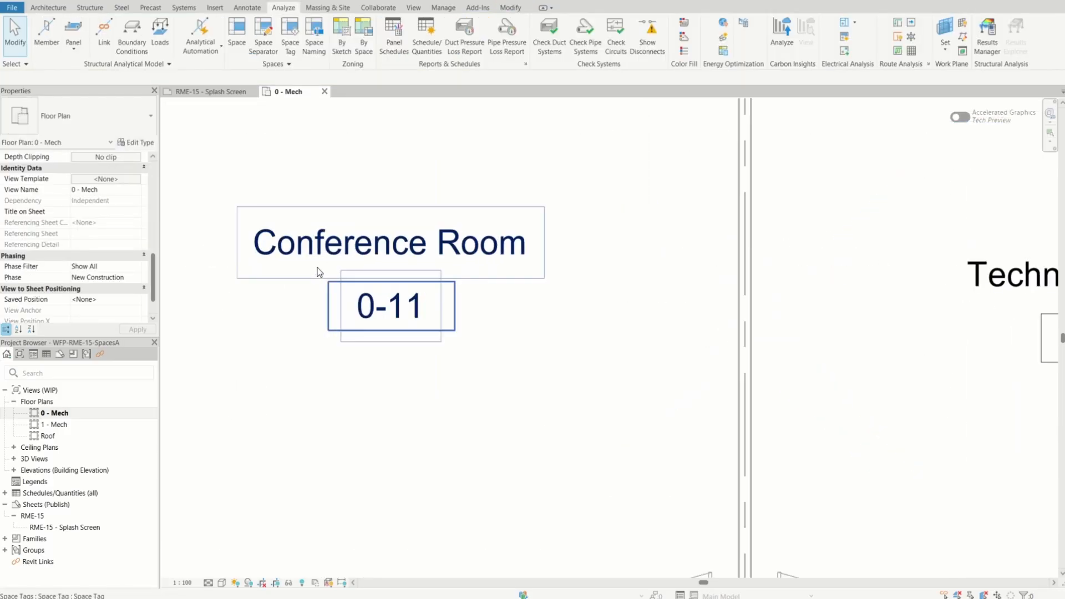
scroll(318, 269, down, 4)
scroll(318, 271, down, 2)
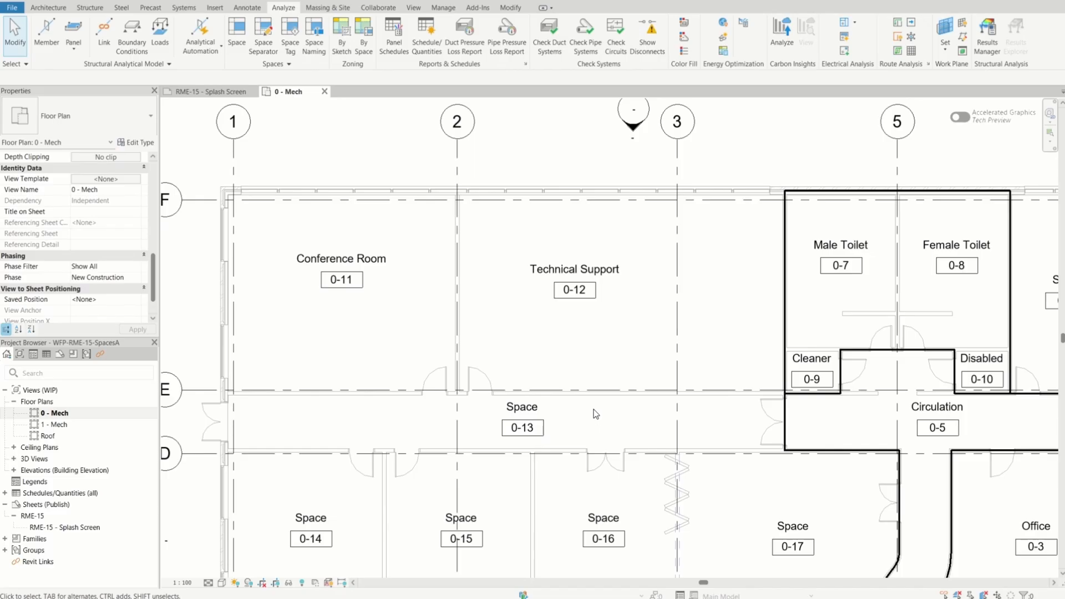
Rename the corridor space 0-13 as Circulation
click(531, 426)
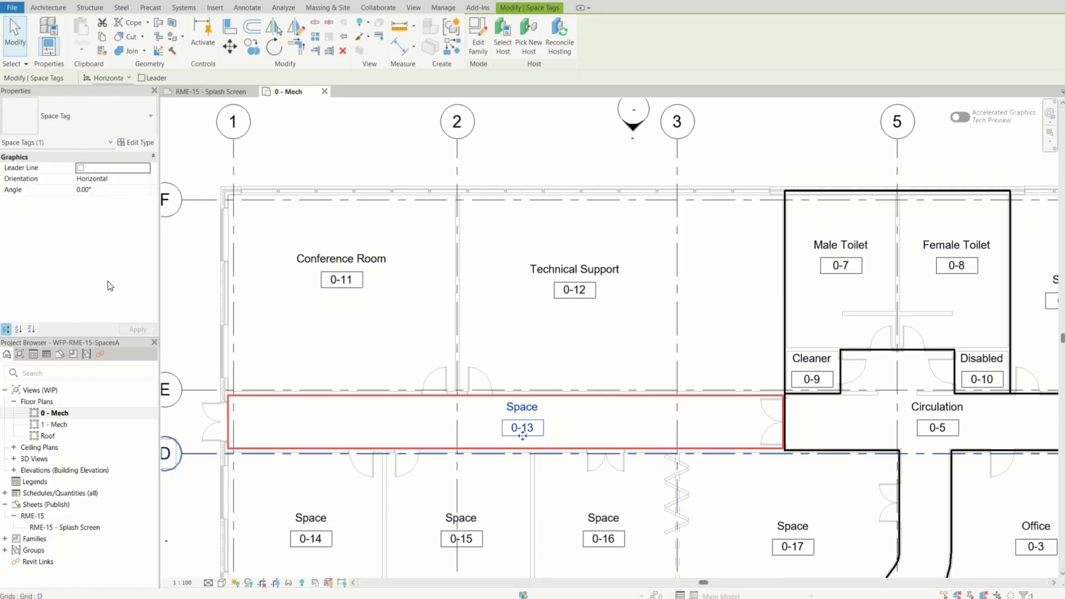
key(Escape)
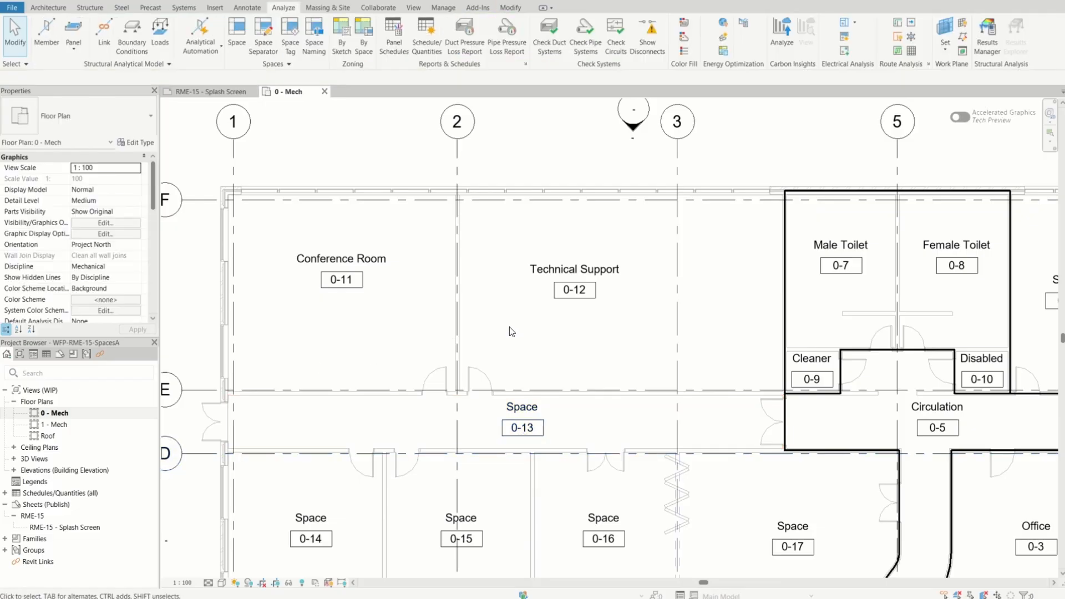
click(549, 406)
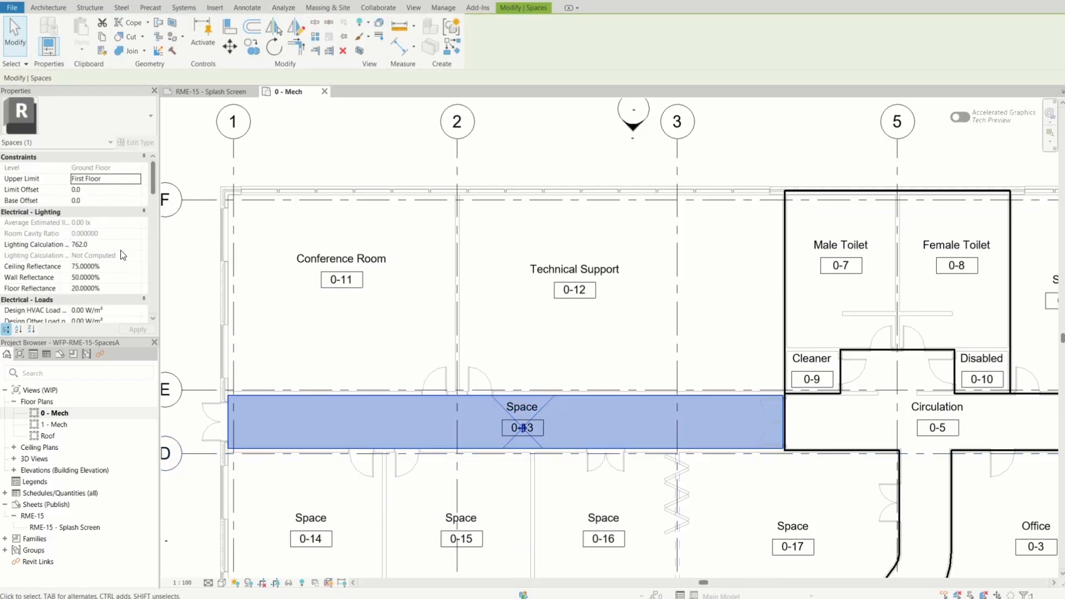
scroll(107, 233, down, 3)
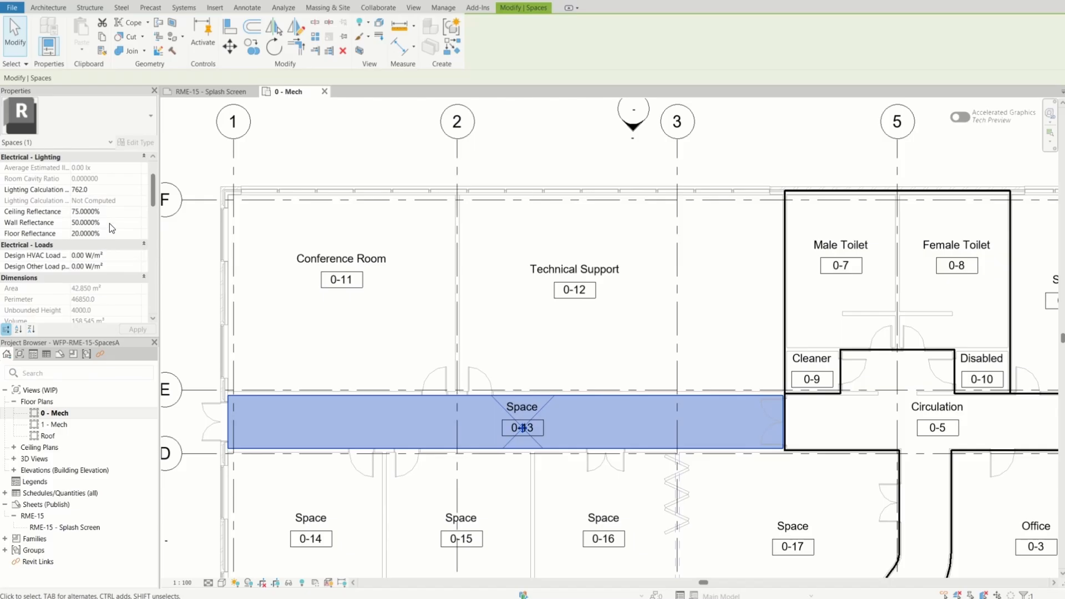
scroll(107, 218, down, 5)
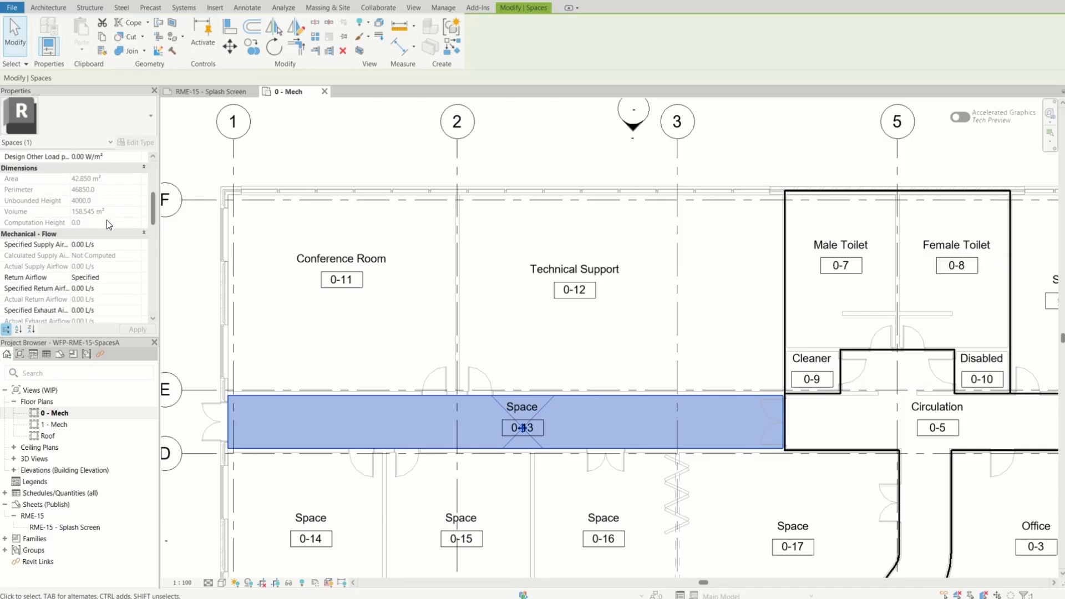
scroll(108, 250, down, 4)
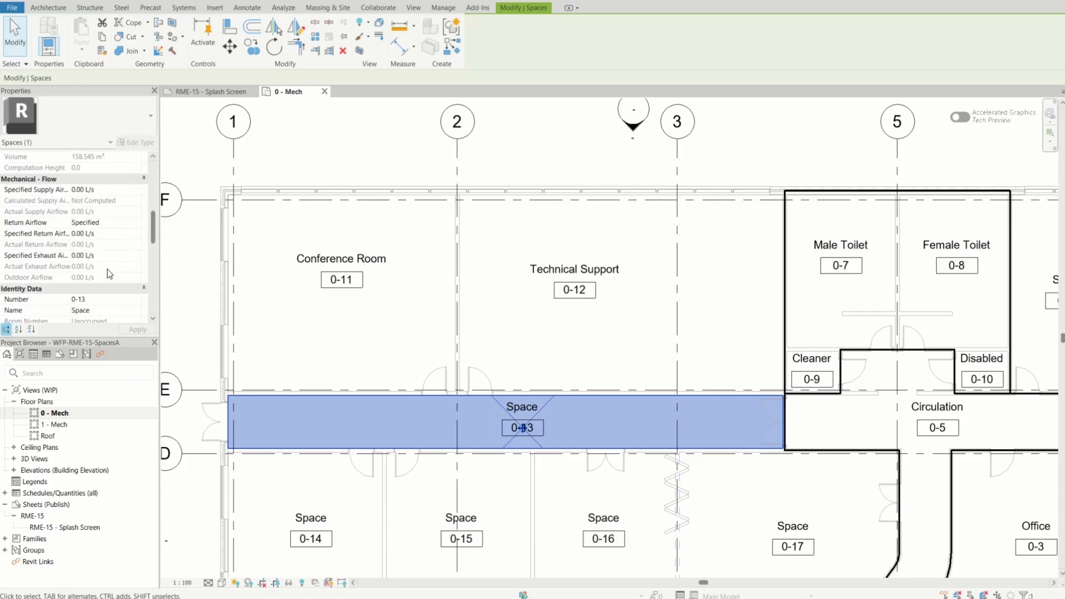
click(102, 278)
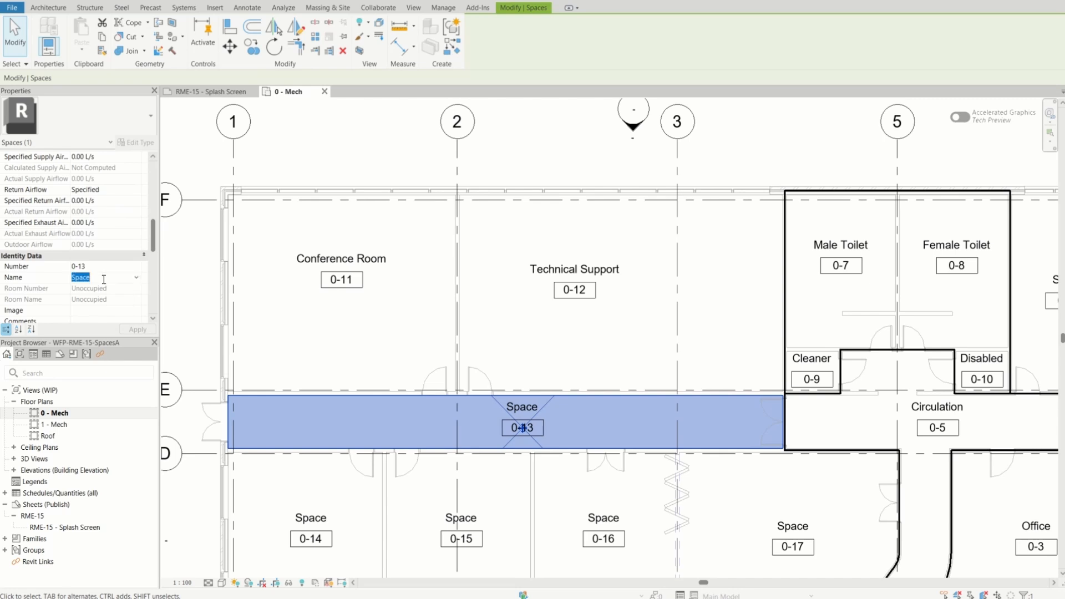
click(136, 279)
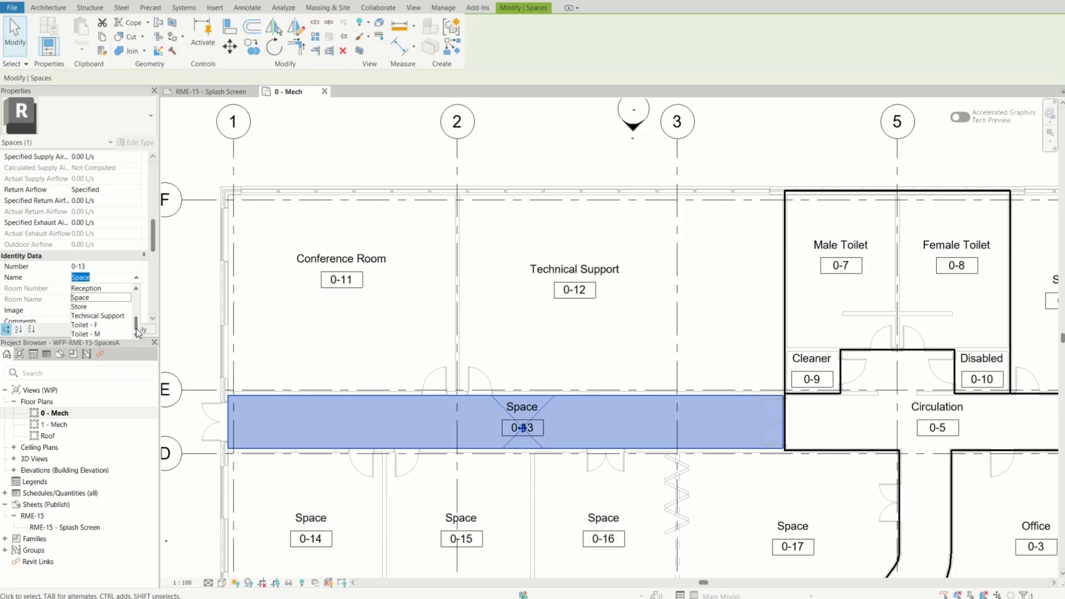
drag(135, 328, 135, 309)
click(95, 289)
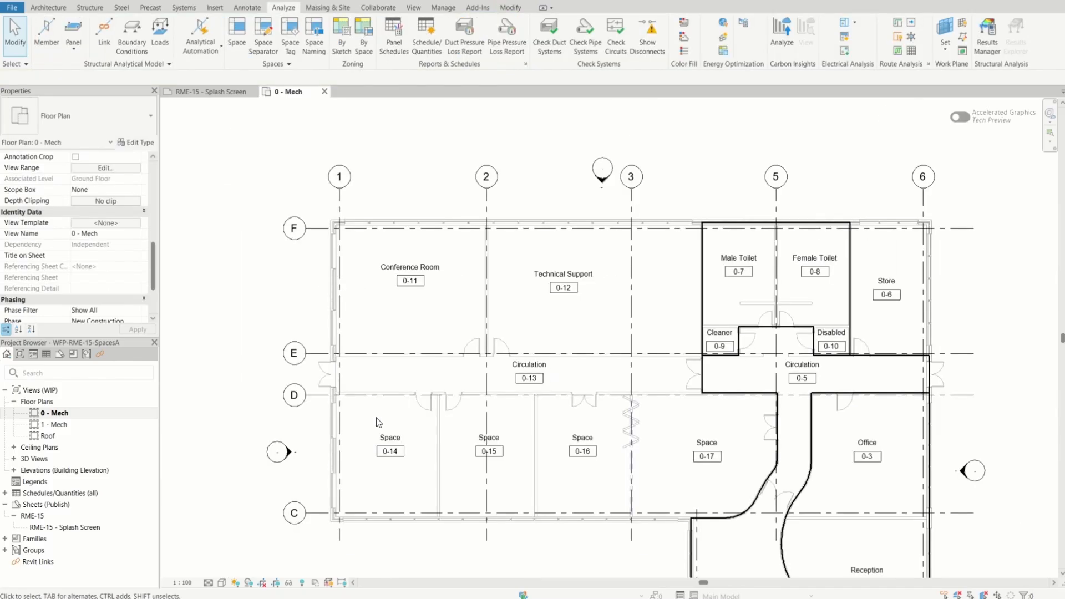
Rename space 0-14 between grids C and D as Office, and clear the selection
click(411, 439)
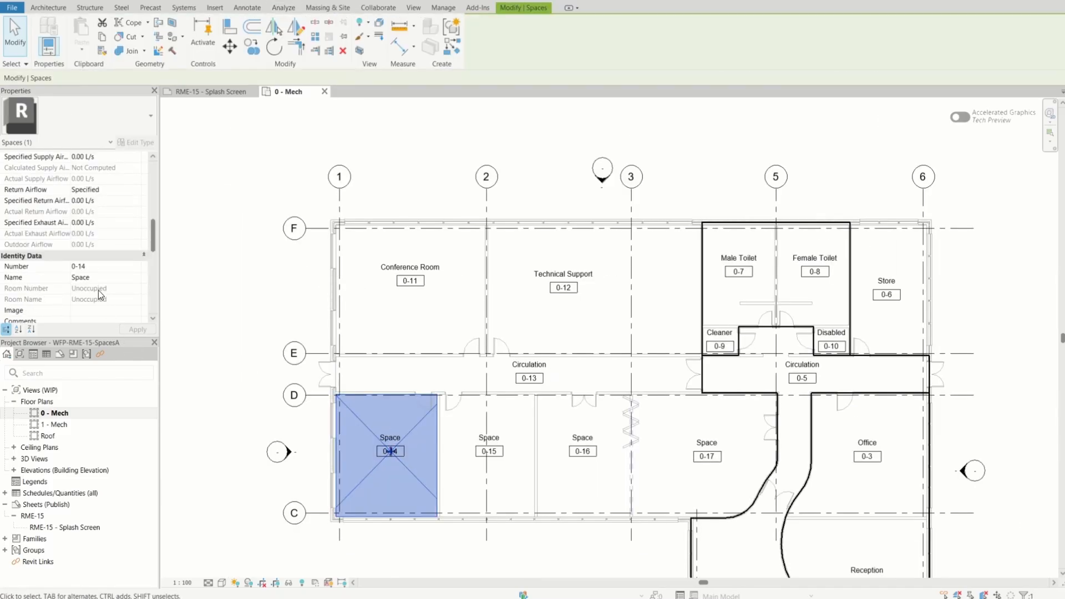
click(136, 277)
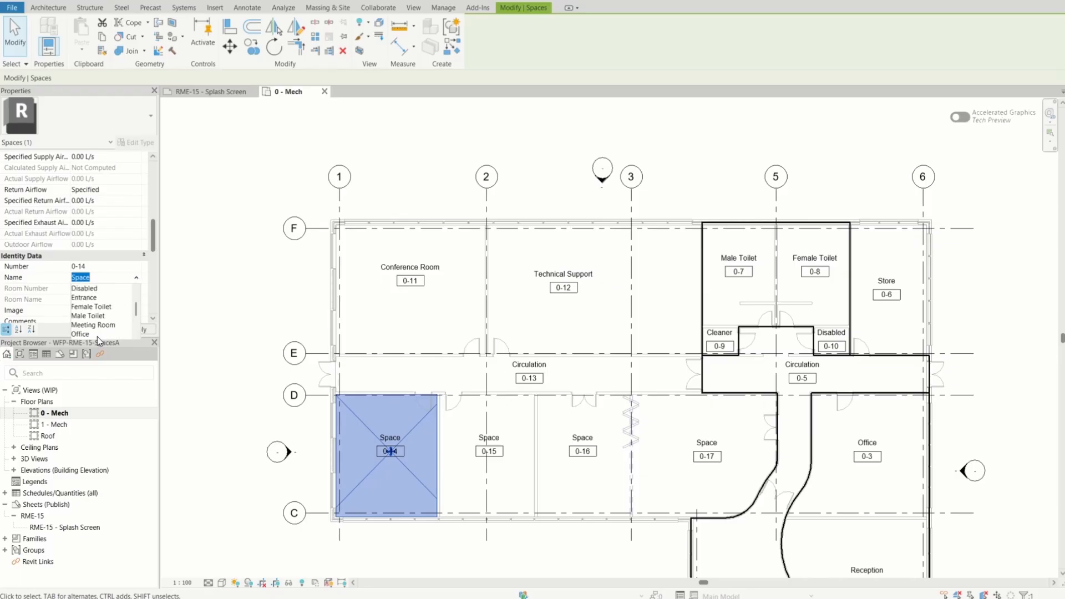
click(92, 334)
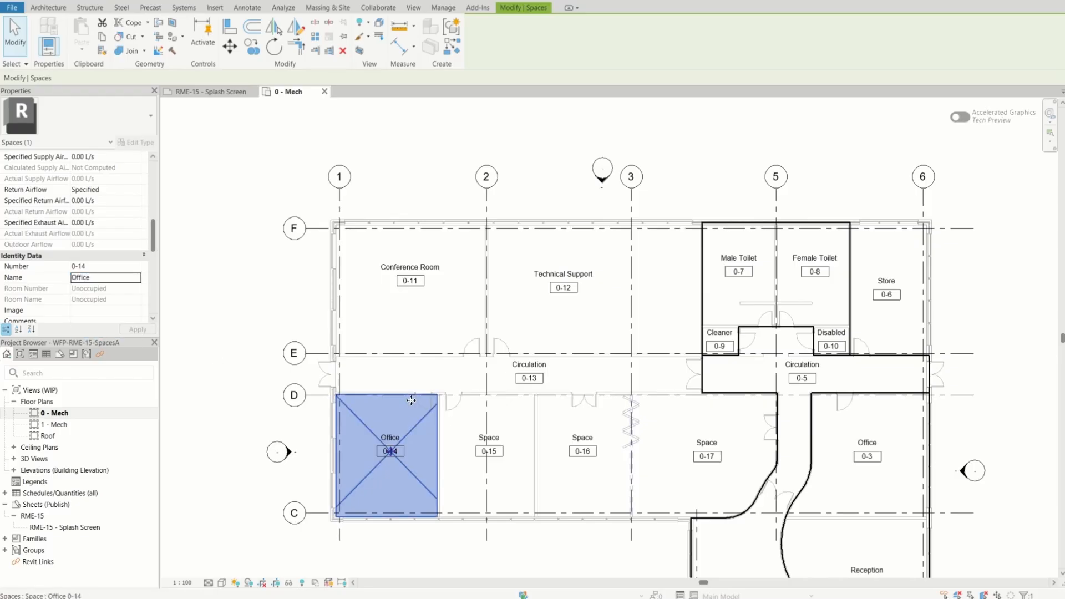
key(Escape)
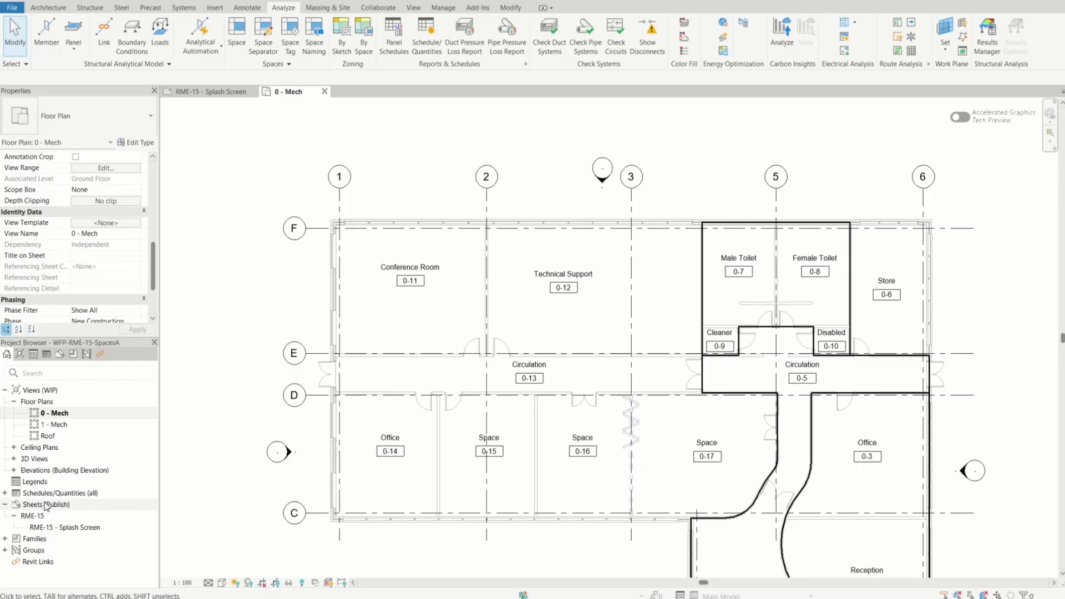
Open the Space Schedule from the project's schedules
click(4, 493)
click(54, 505)
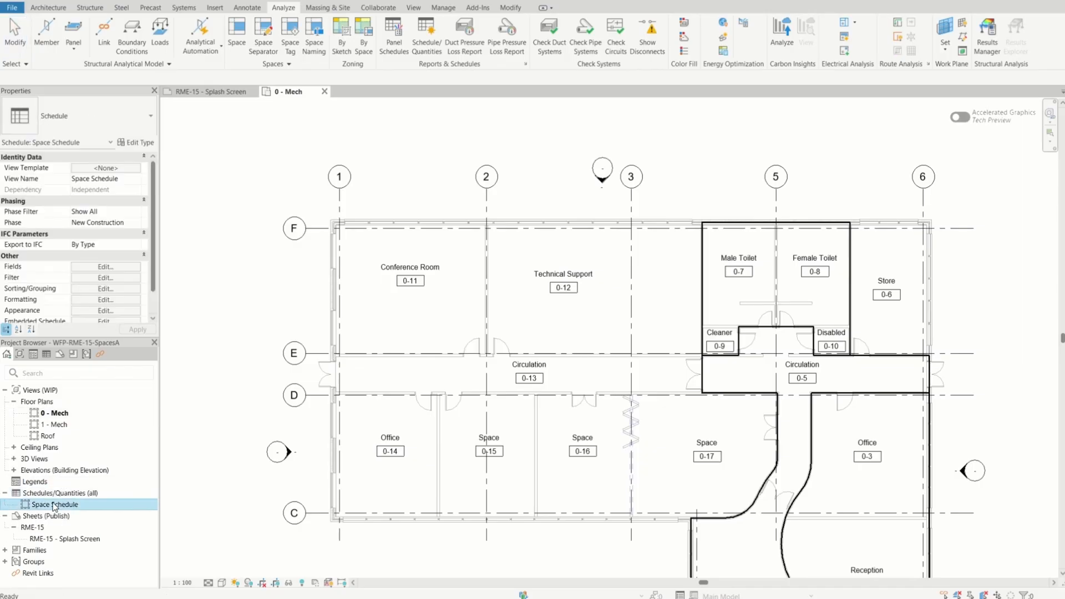
double_click(54, 505)
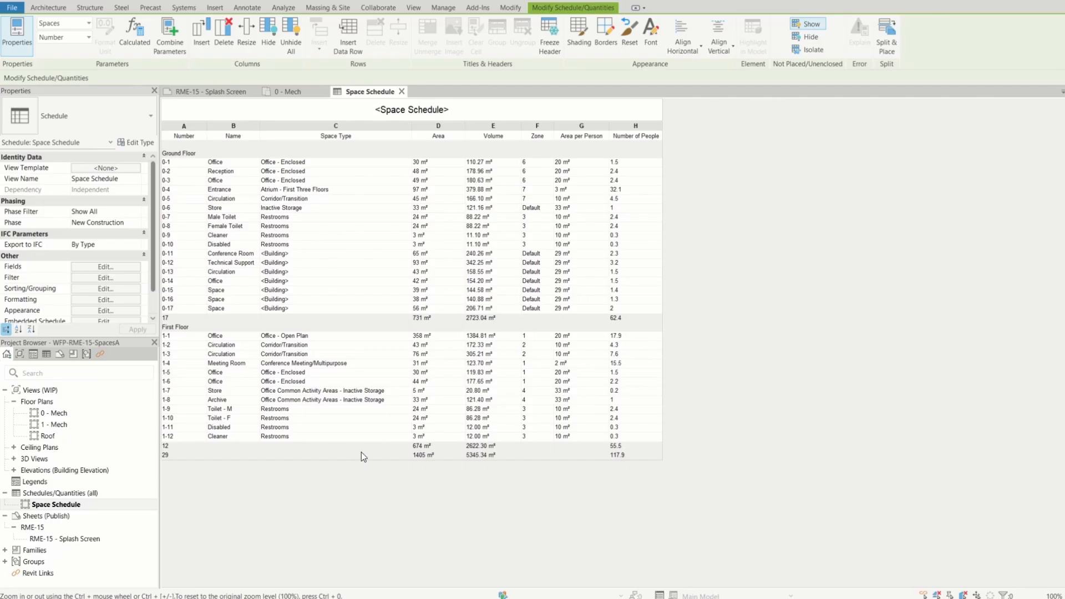
Tile the open views and close the RME-15 - Splash Screen sheet, keeping the Space Schedule and the 0 - Mech plan
click(414, 7)
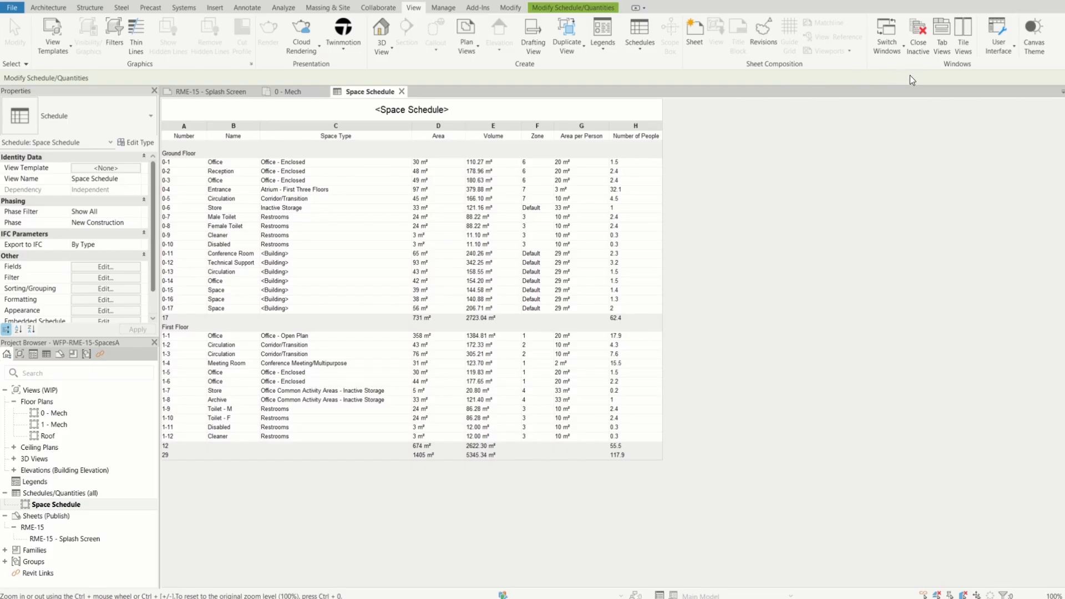
click(962, 34)
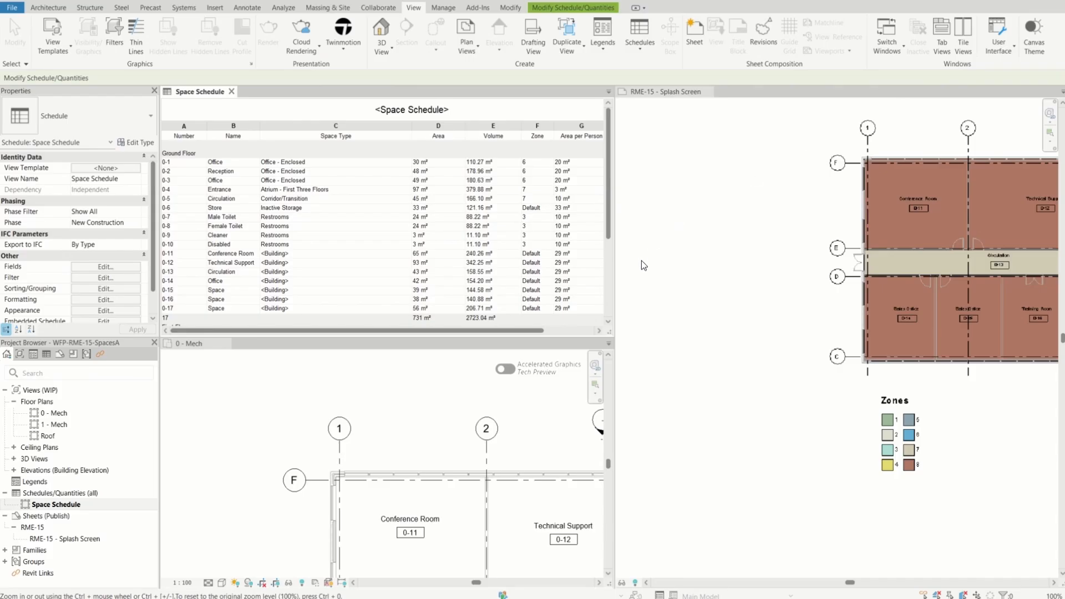
click(709, 92)
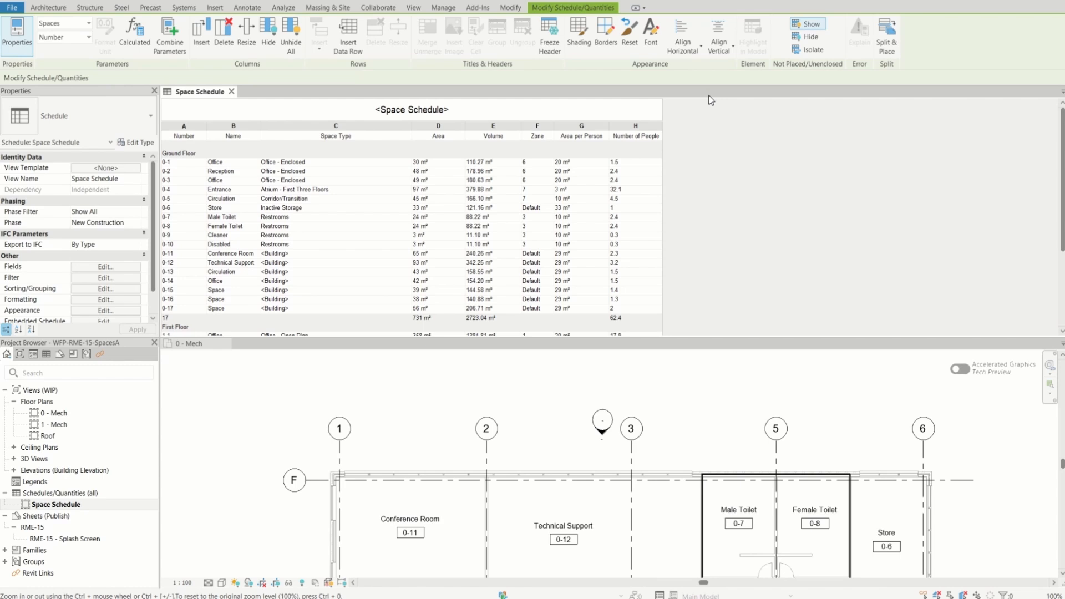
Locate spaces 0-15, 0-16, 0-17 and 0-14 on the 0 - Mech plan by selecting their schedule rows
scroll(570, 392, down, 3)
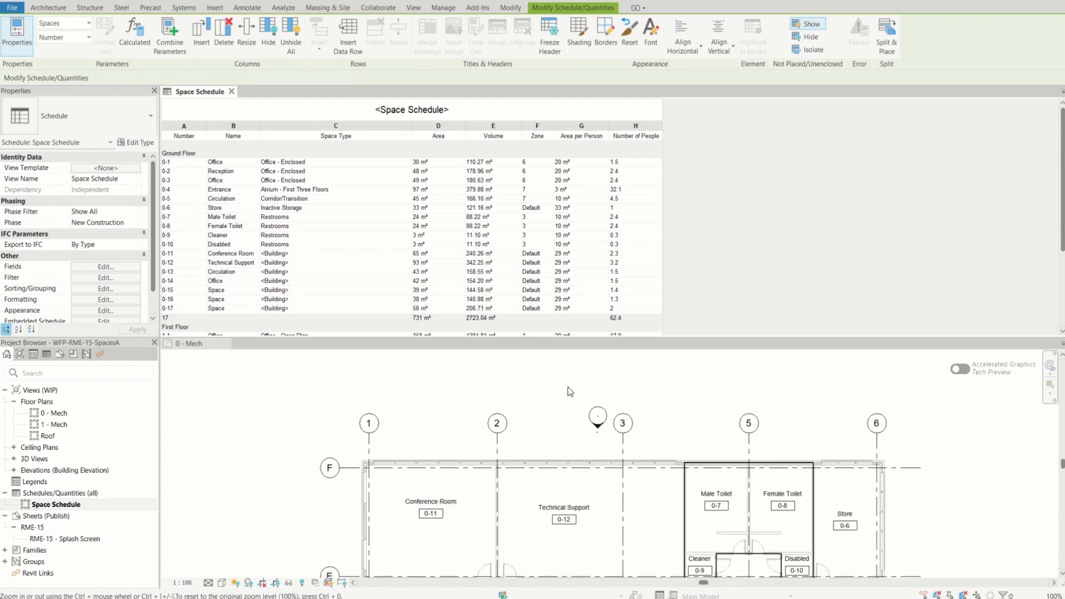
scroll(638, 544, up, 5)
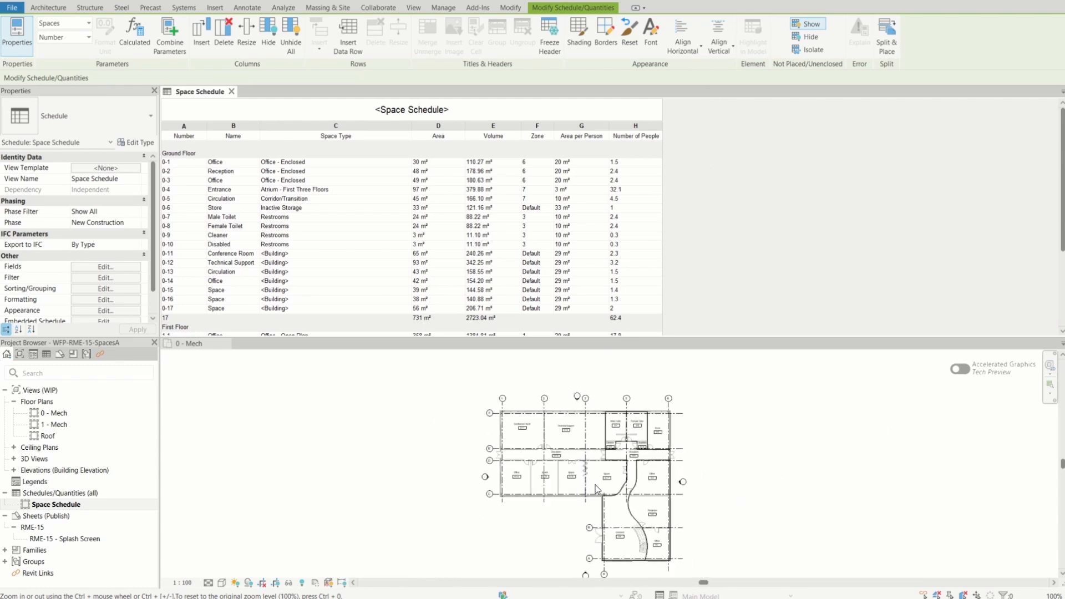
click(687, 488)
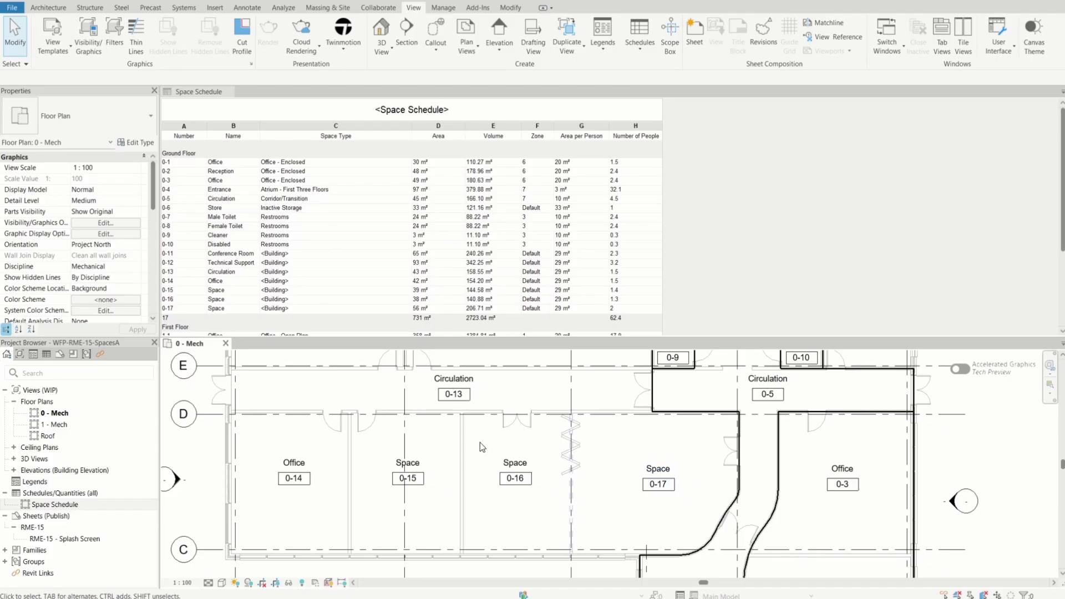
click(218, 290)
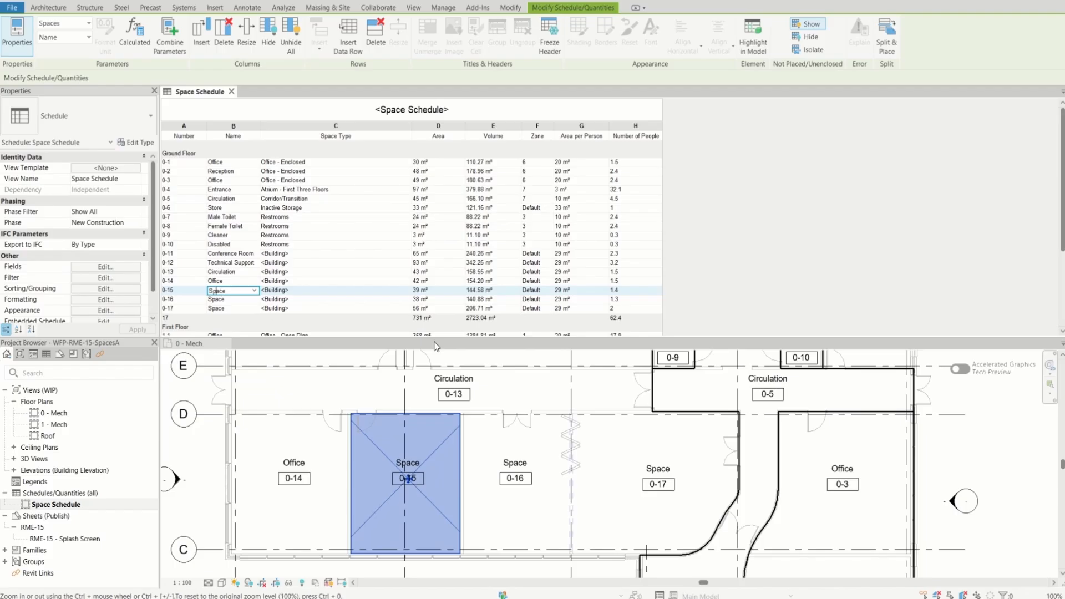
click(216, 302)
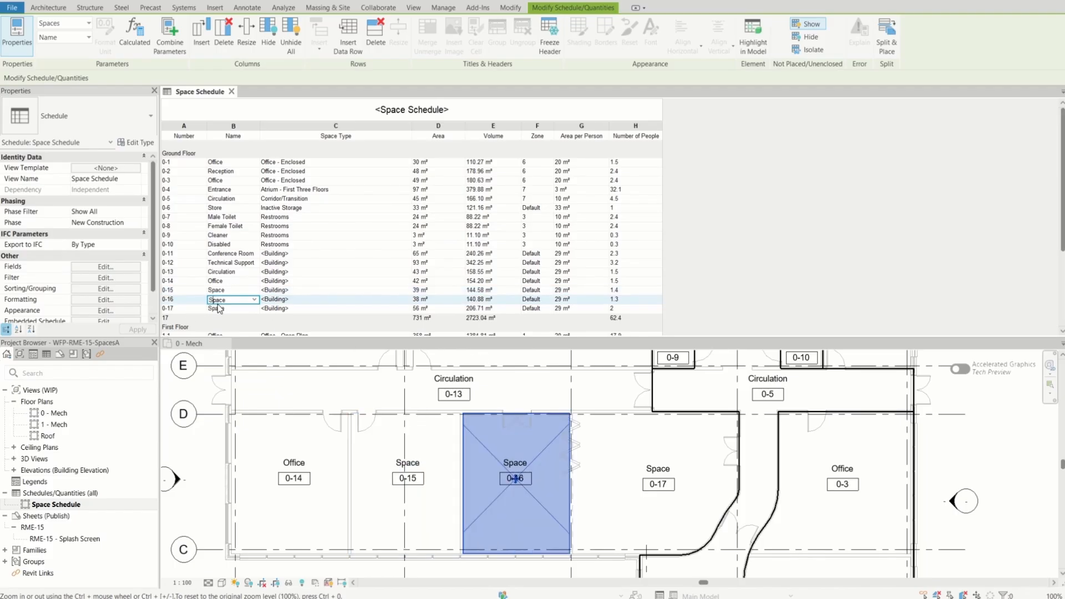
click(218, 310)
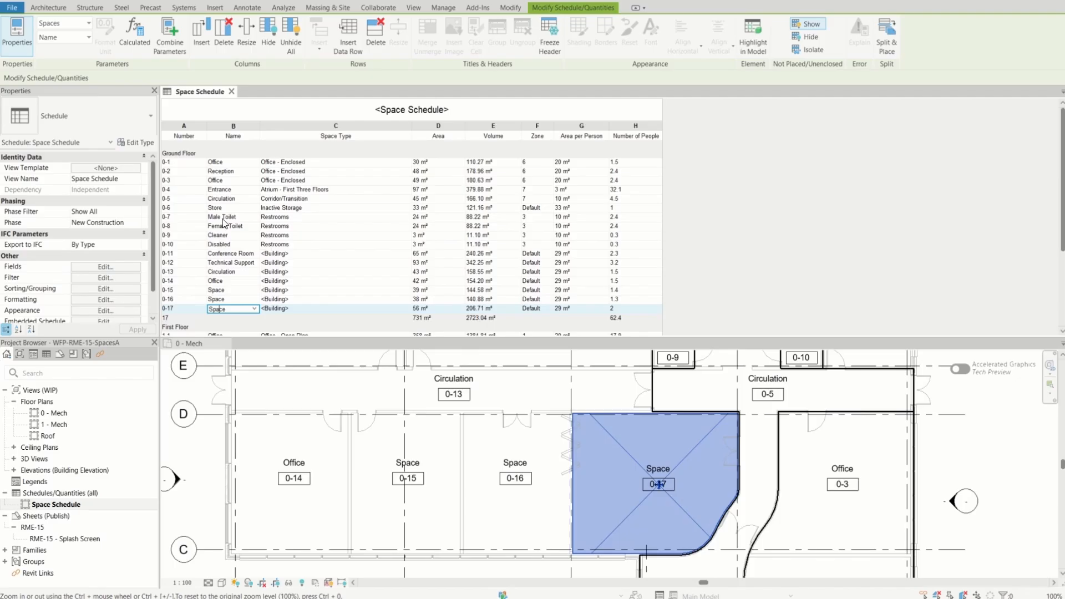
click(216, 280)
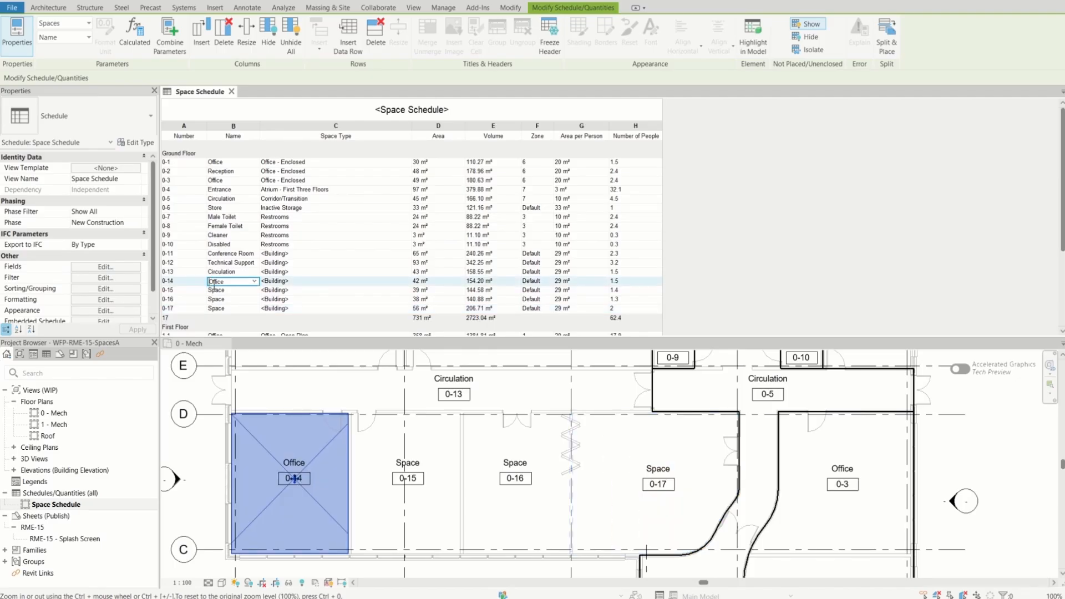
Rename space 0-15 as Sales Office in the Space Schedule
click(228, 292)
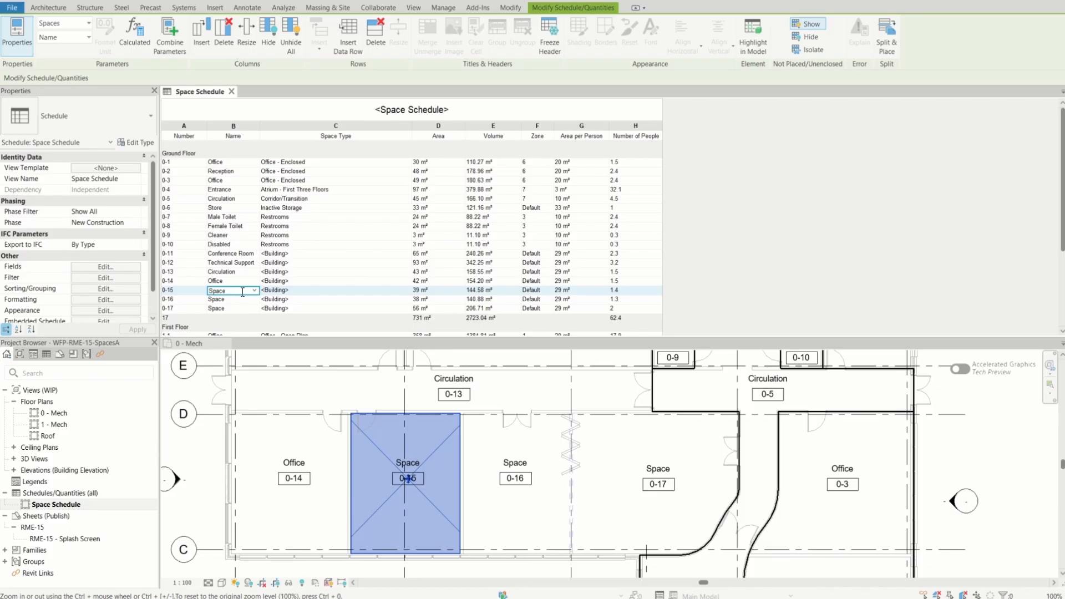
double_click(238, 292)
text(Sales Offi)
key(Return)
click(226, 299)
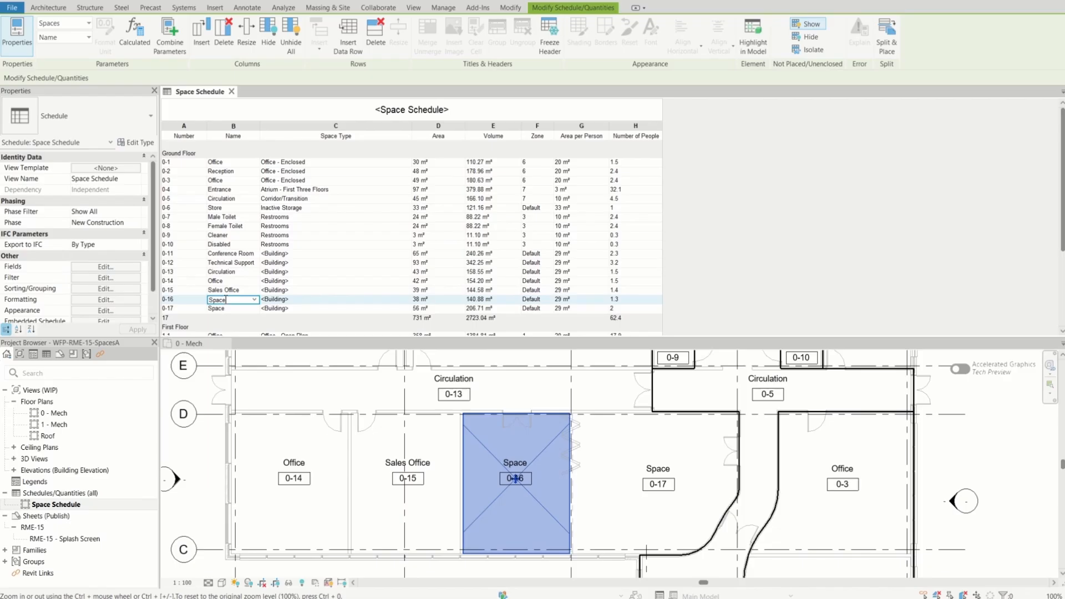
click(256, 300)
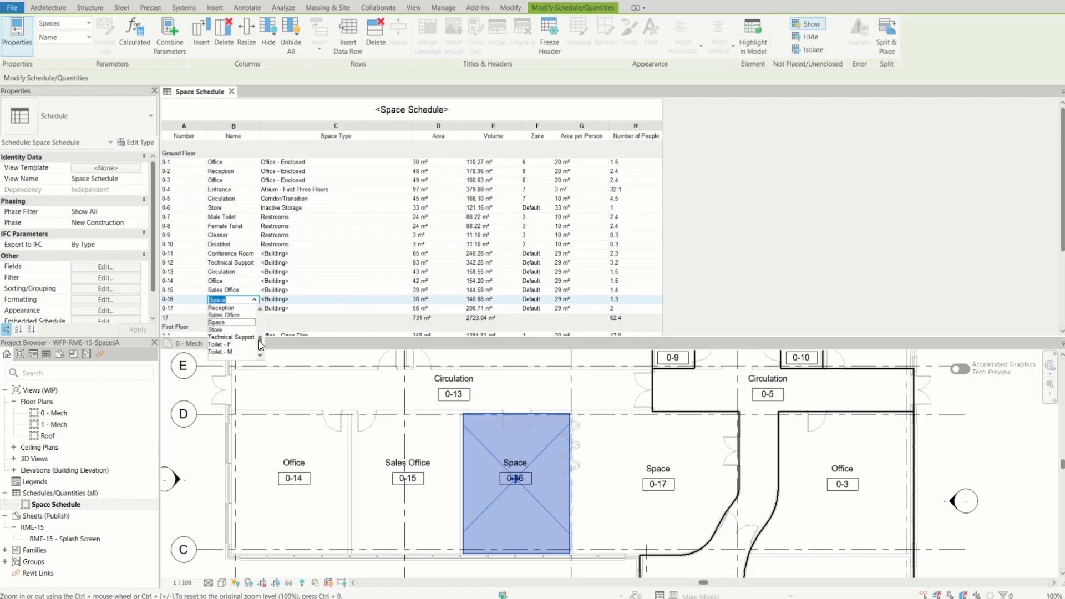
drag(258, 340, 261, 333)
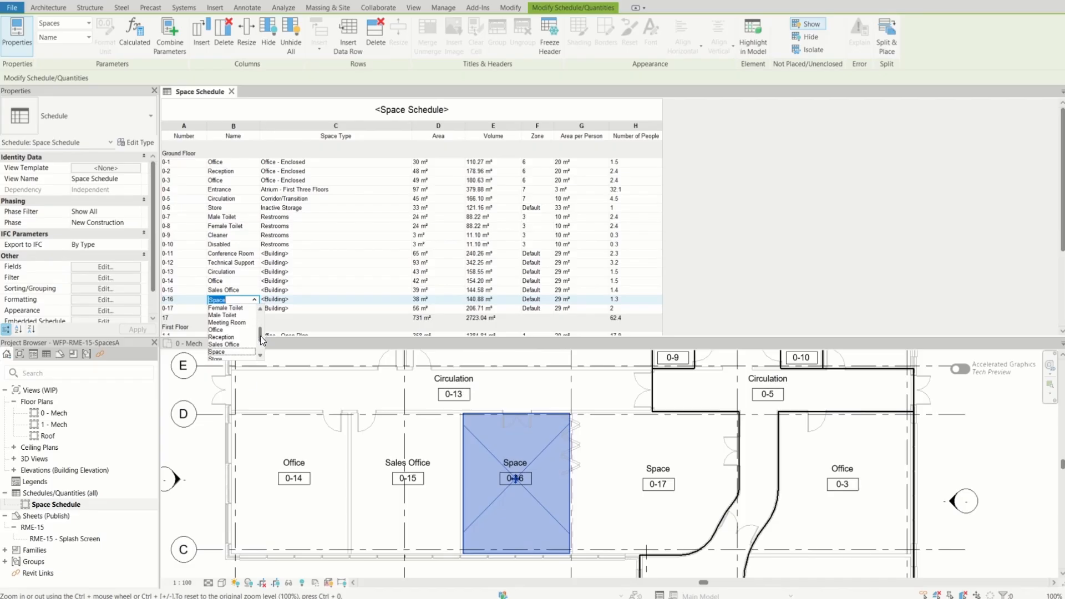
scroll(261, 336, up, 1)
scroll(261, 333, up, 1)
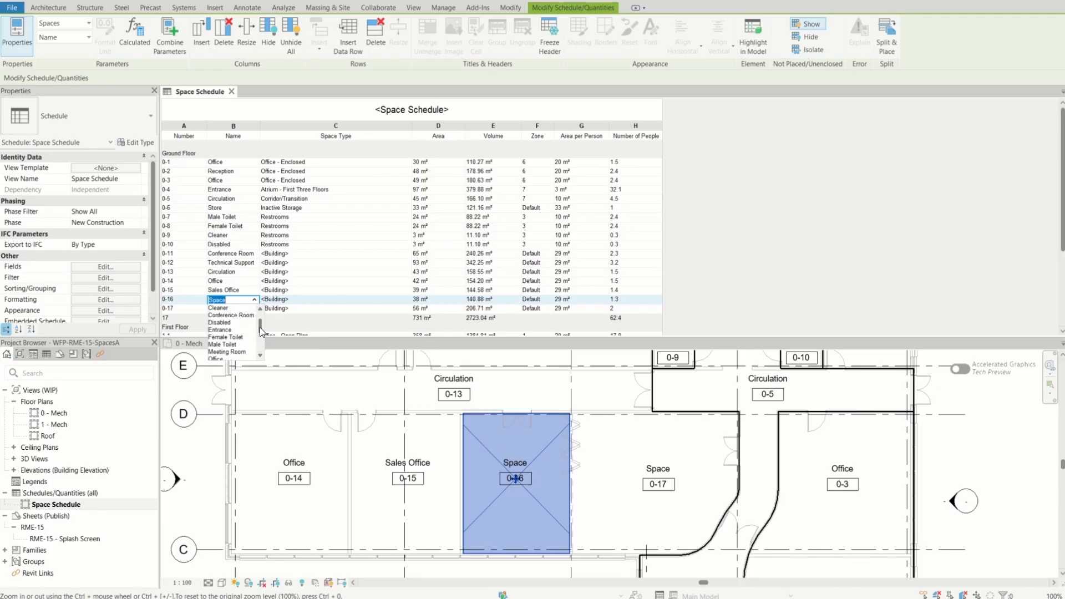
click(233, 300)
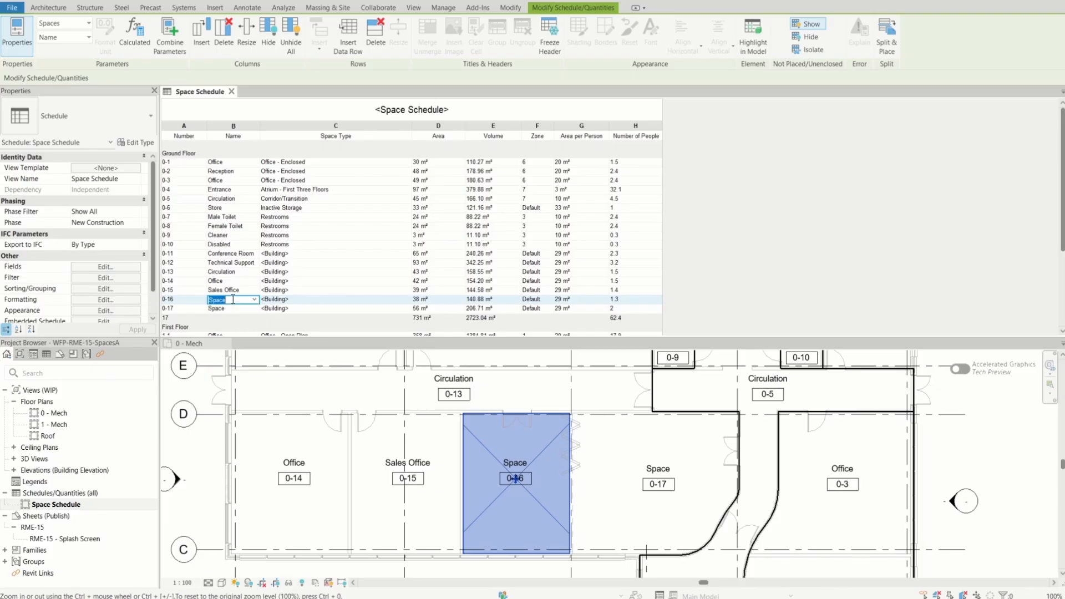
Rename space 0-16 as Training Room in the Space Schedule
click(233, 300)
drag(229, 299, 205, 300)
text(Trai)
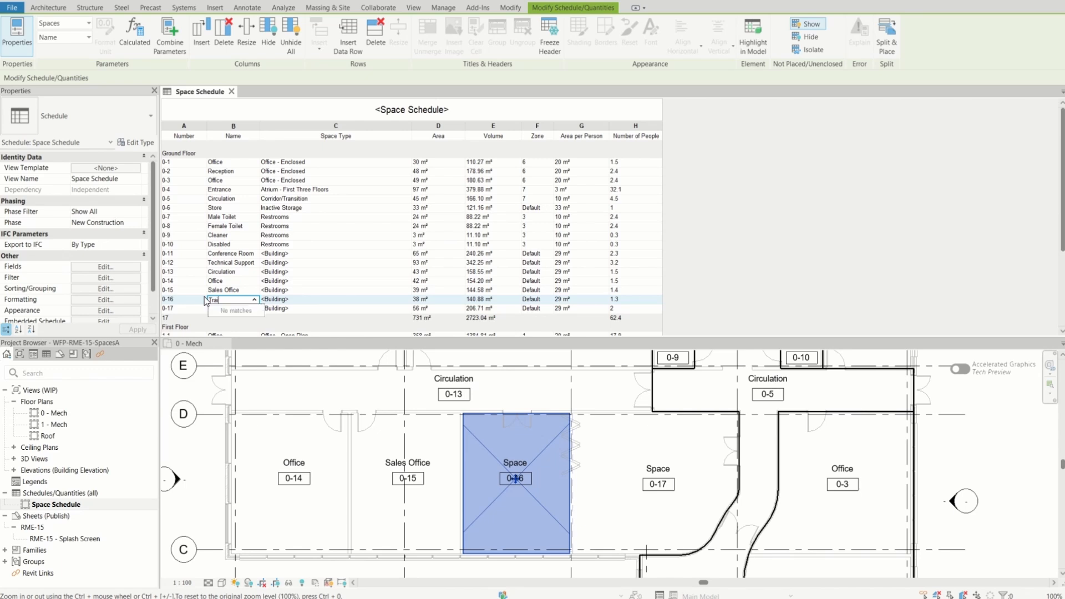
text(ning Room)
key(Return)
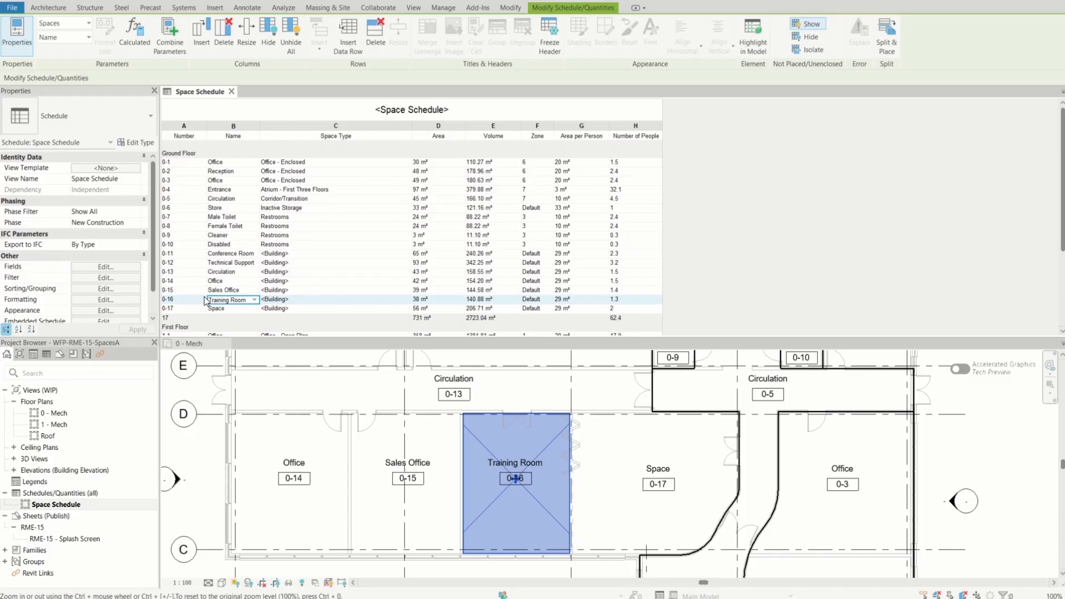
Rename space 0-17 in the schedule, reusing the existing name Training Room
click(244, 308)
click(255, 308)
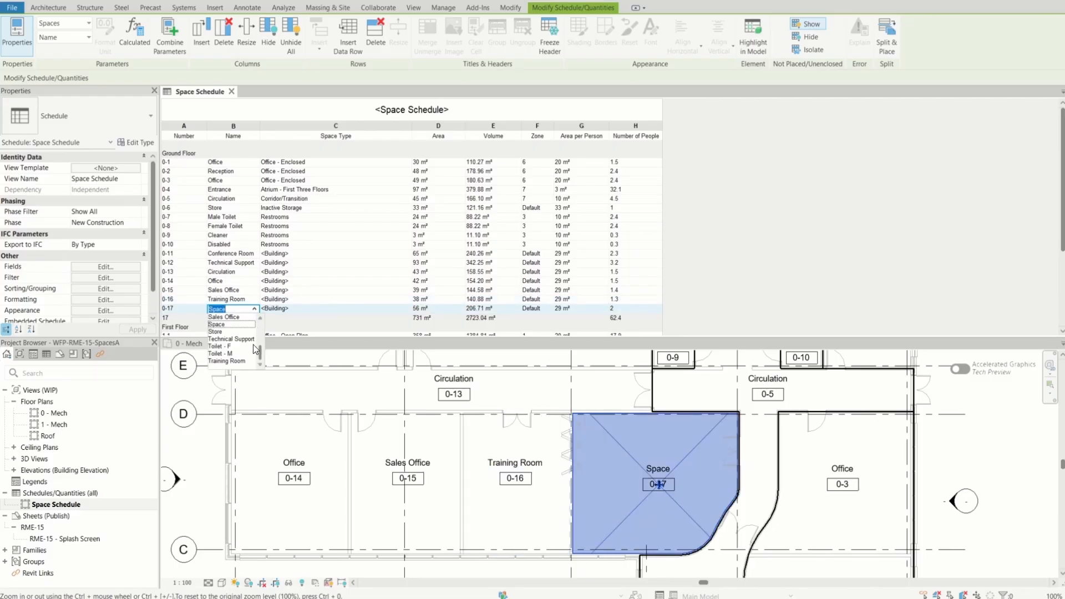
click(240, 361)
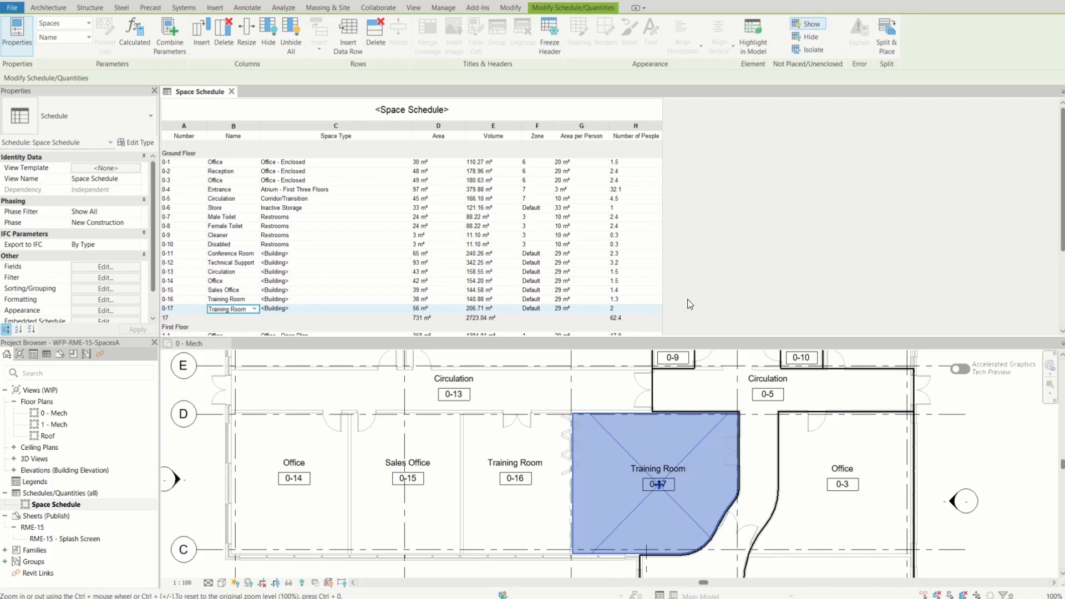
Set the space type of Conference Room 0-11 to Bank Customer Area in the Space Schedule
click(283, 247)
click(306, 254)
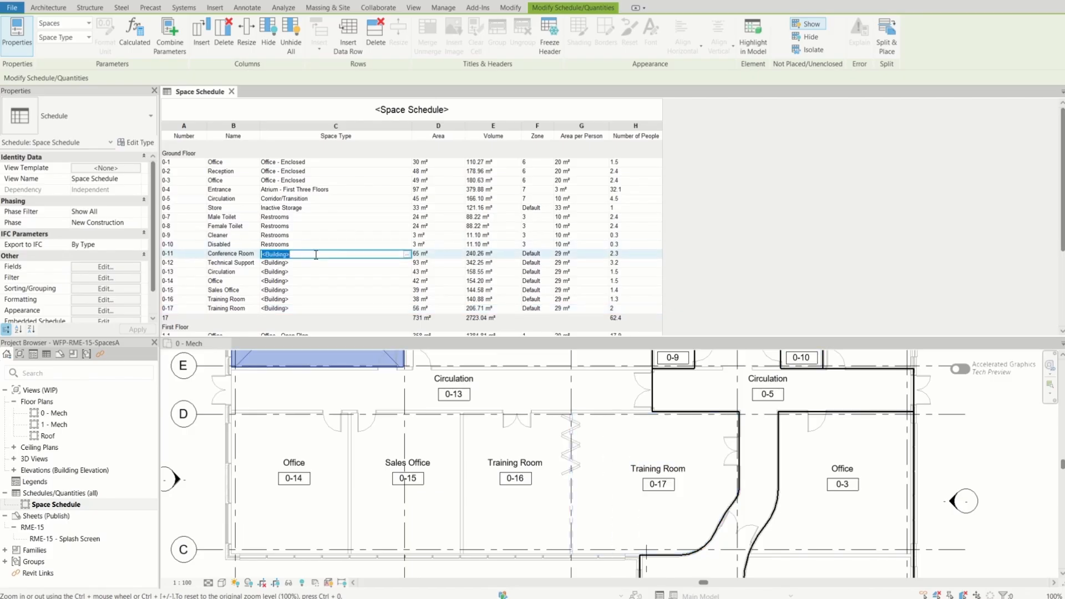
scroll(432, 439, down, 5)
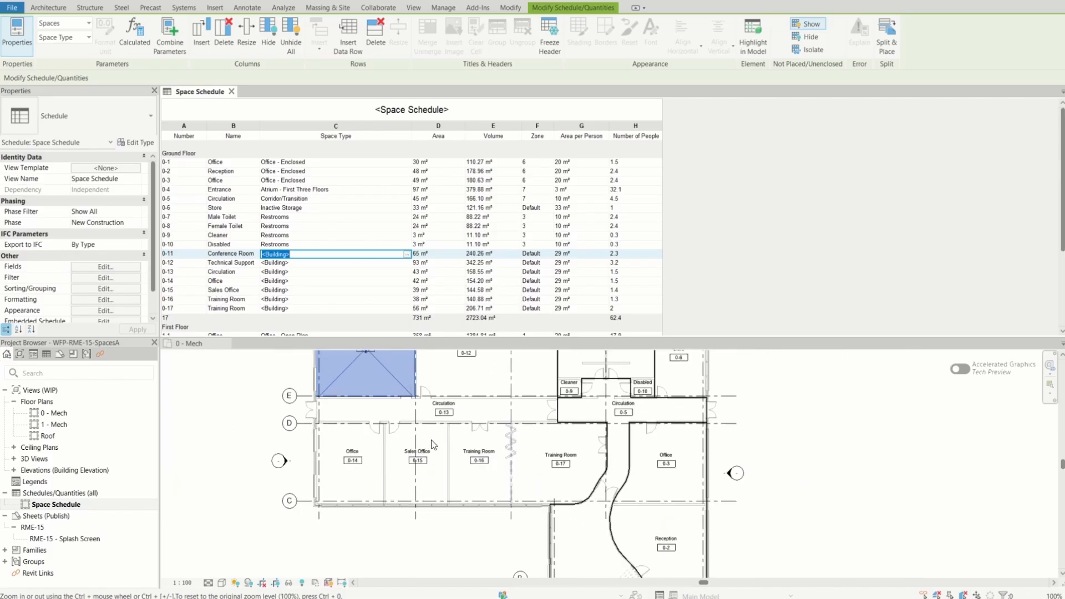
scroll(443, 365, up, 5)
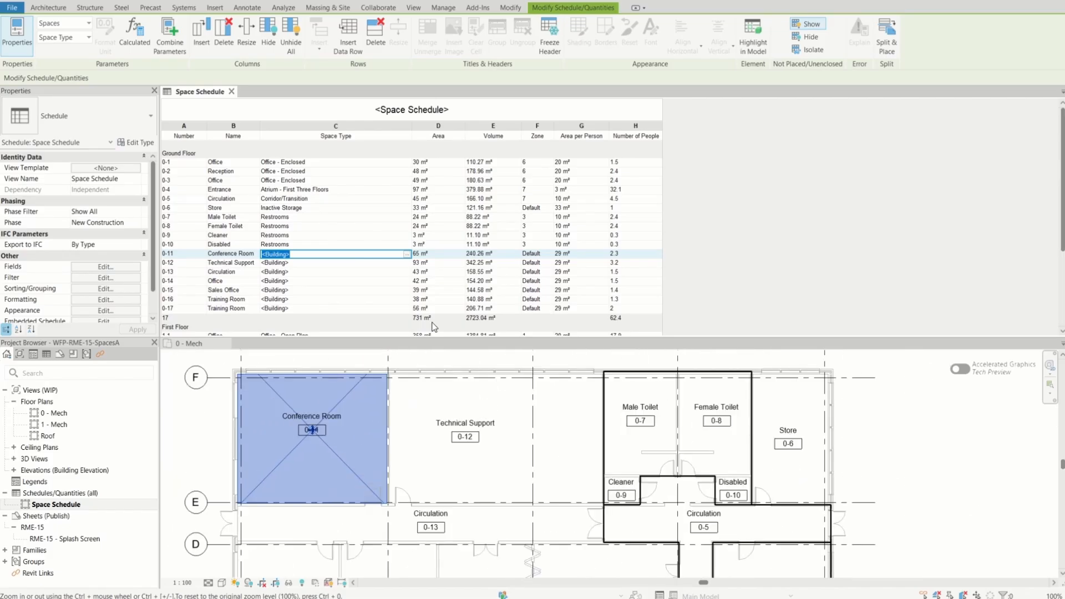
click(407, 254)
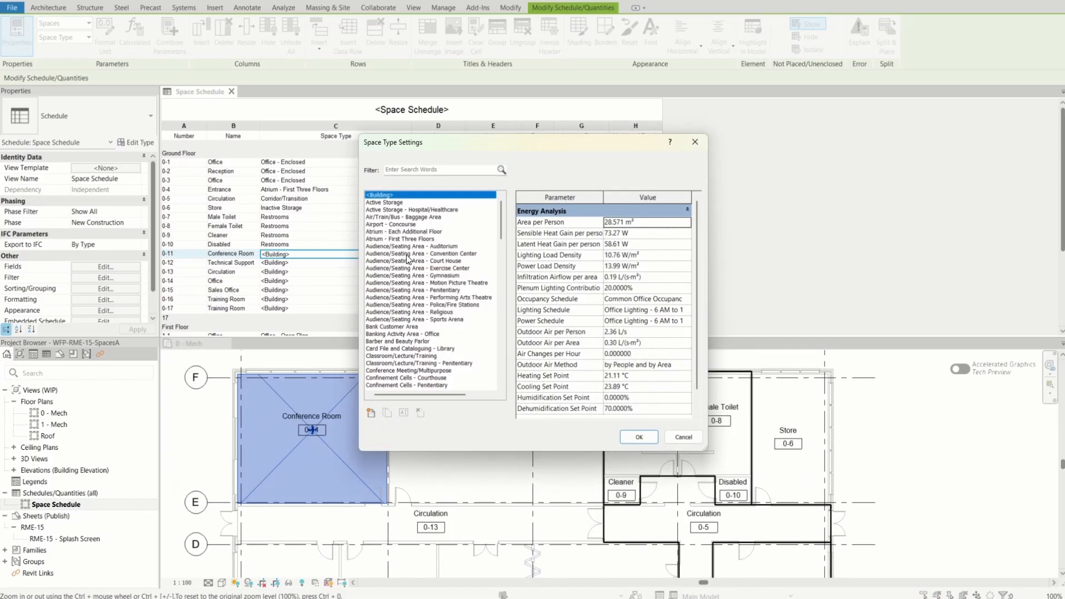
click(389, 327)
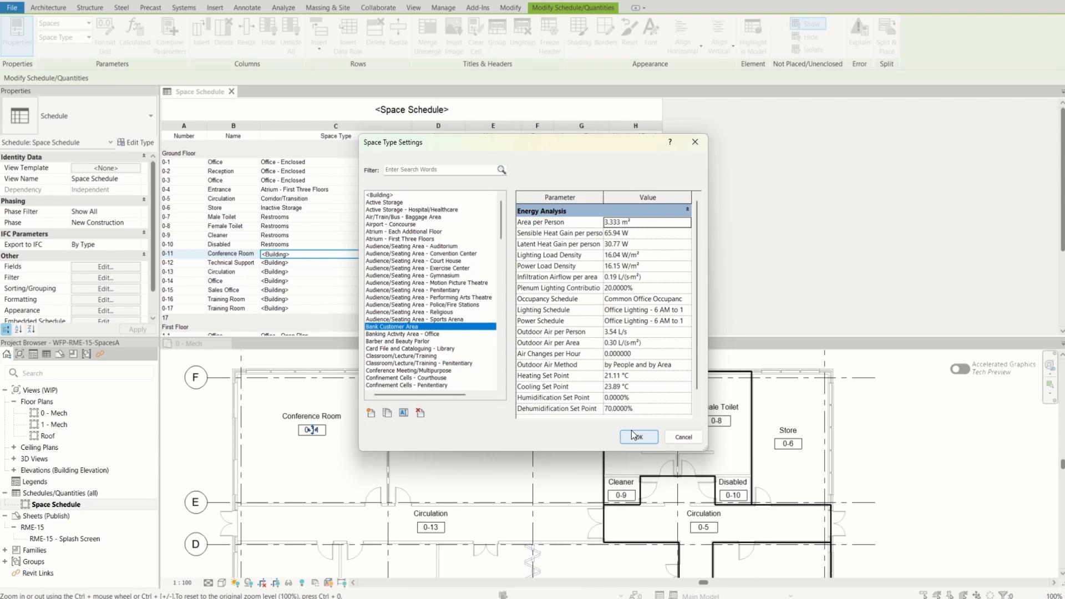
click(636, 437)
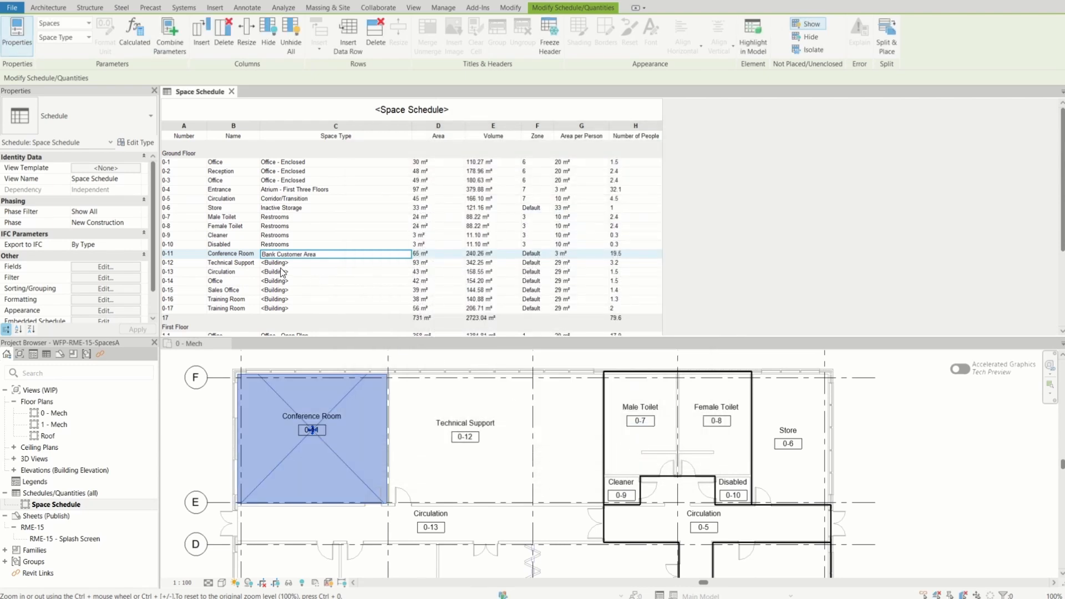
Assign the space type Card File and Cataloguing - Library to Technical Support 0-12 in the schedule
click(281, 264)
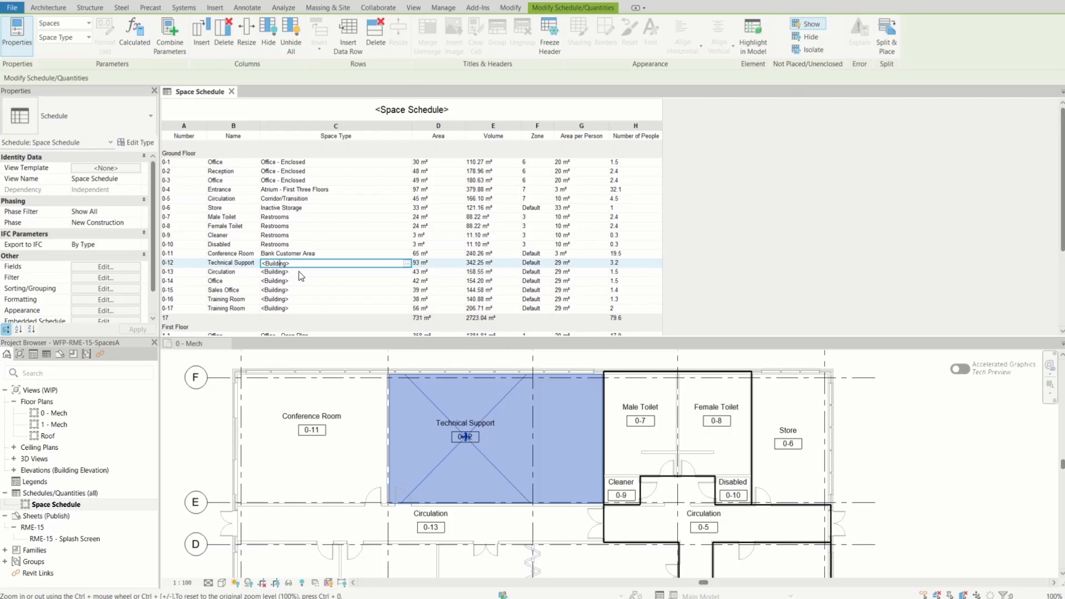
click(407, 266)
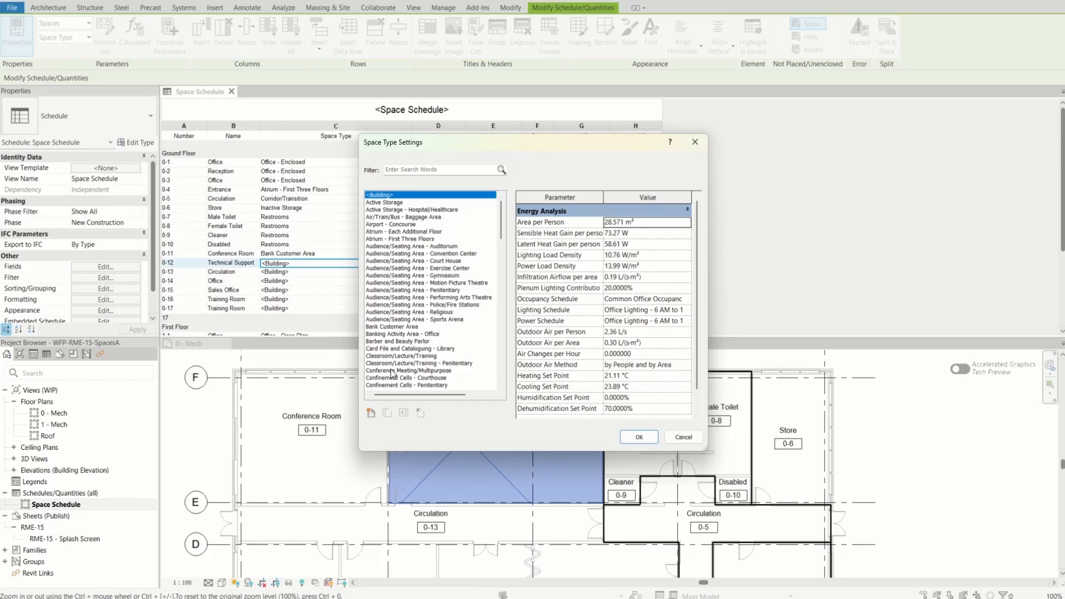
drag(499, 137, 483, 66)
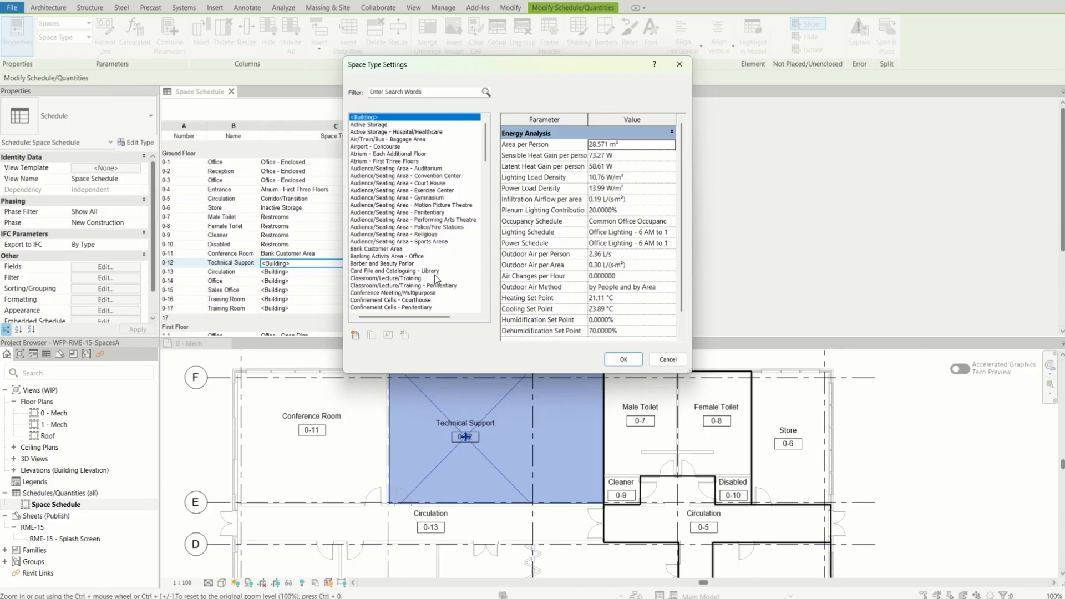
click(391, 271)
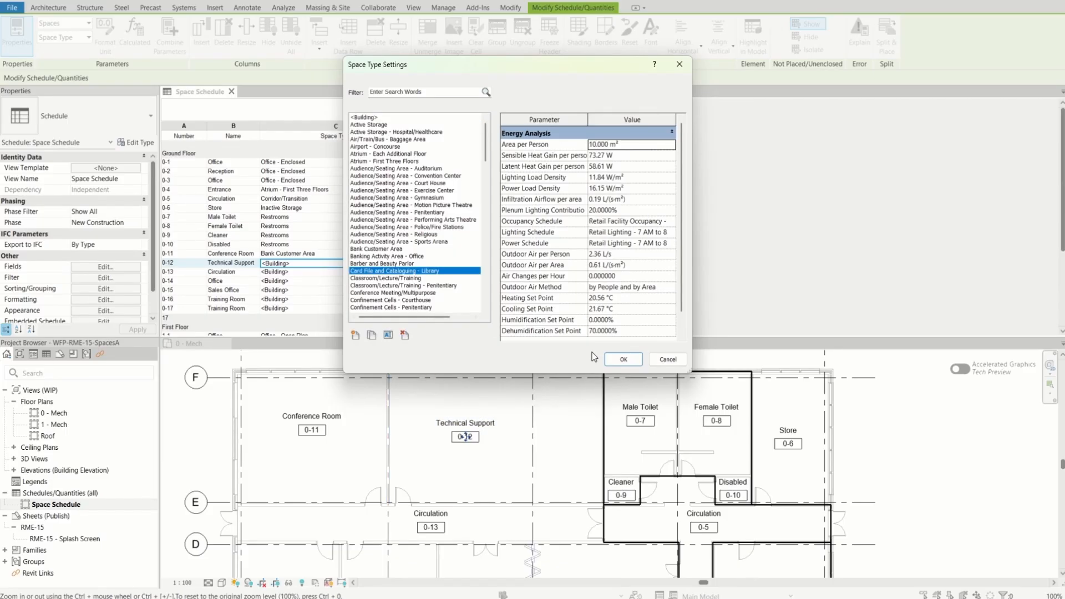
click(623, 360)
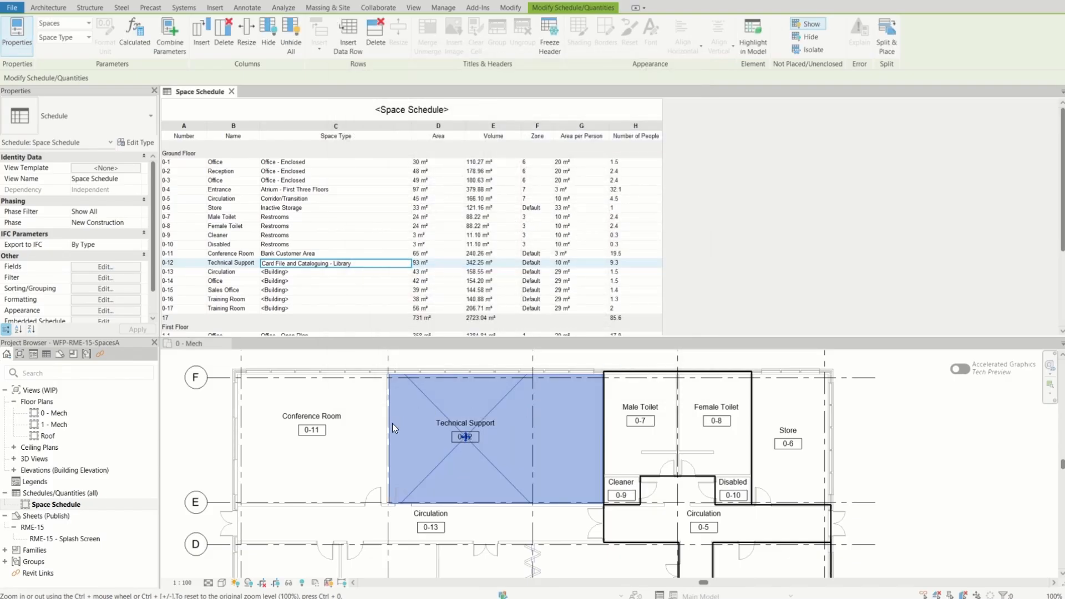
click(364, 418)
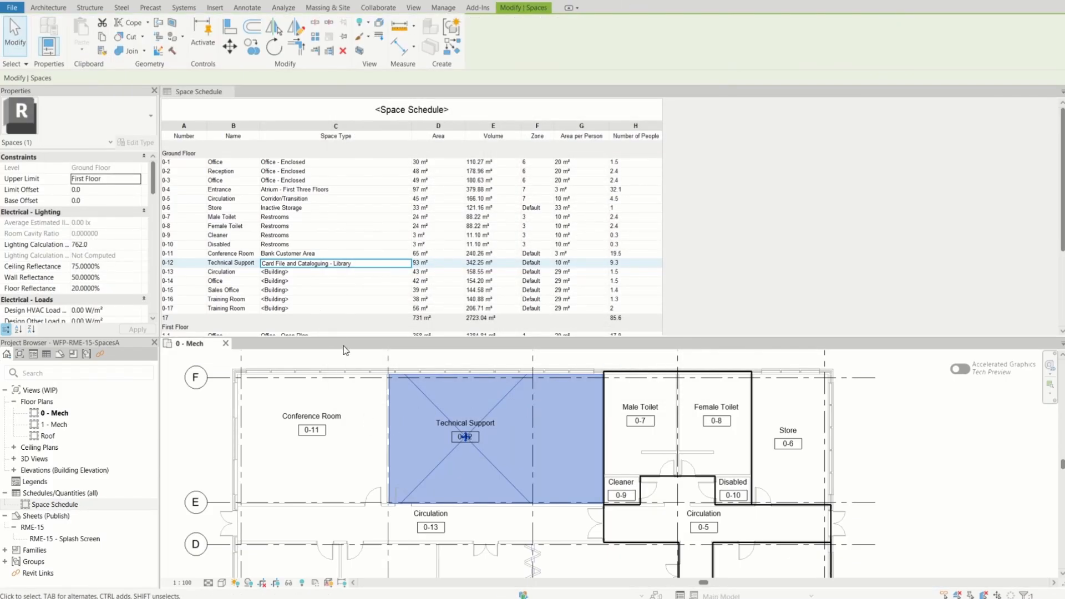
Set the space type of Circulation 0-13 to Bank Customer Area
click(284, 273)
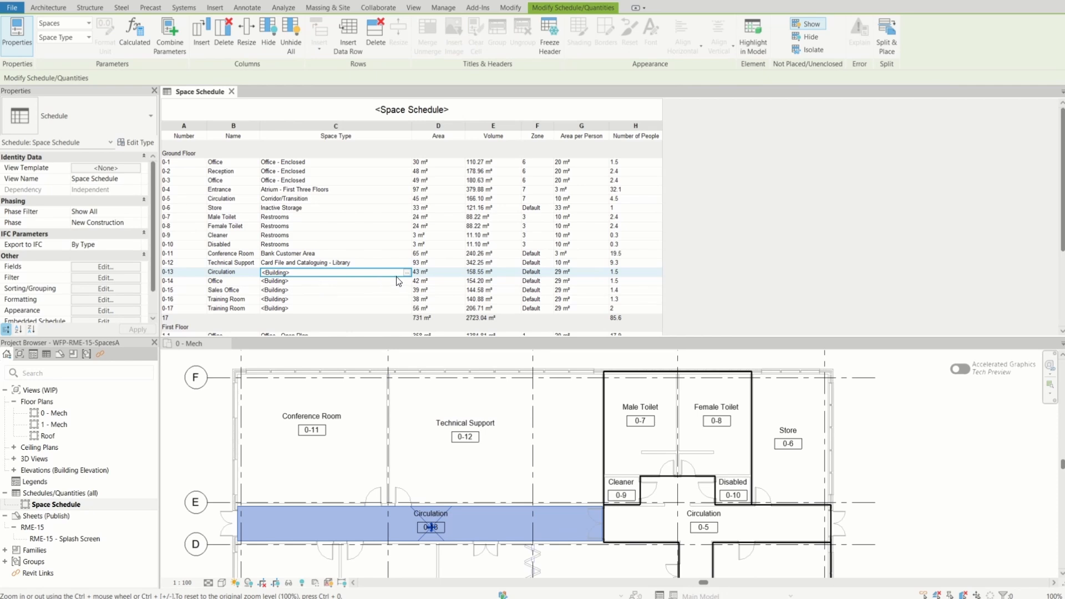
click(406, 272)
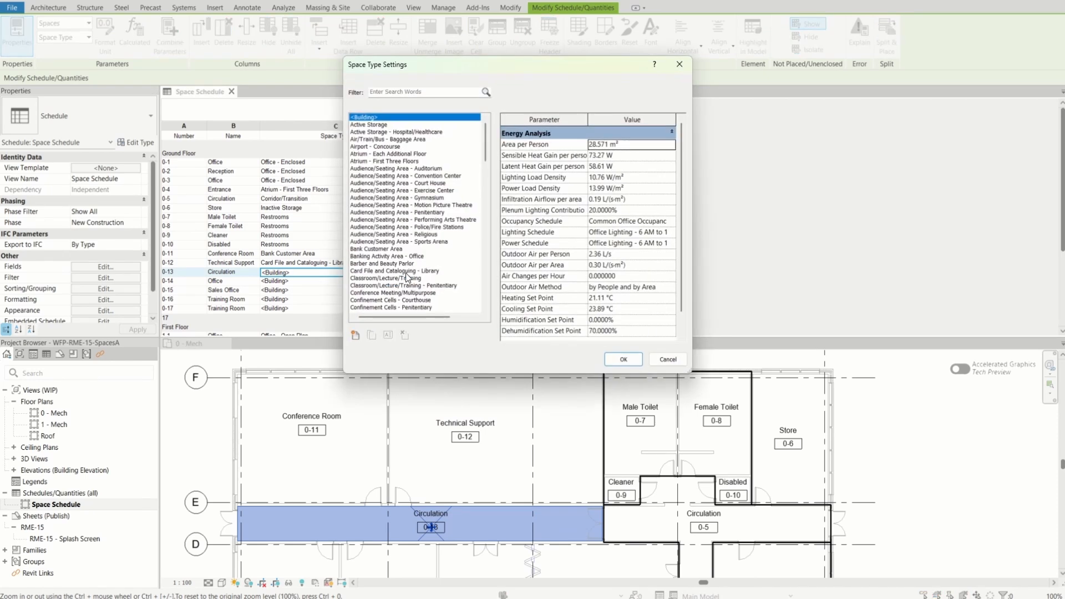
click(389, 249)
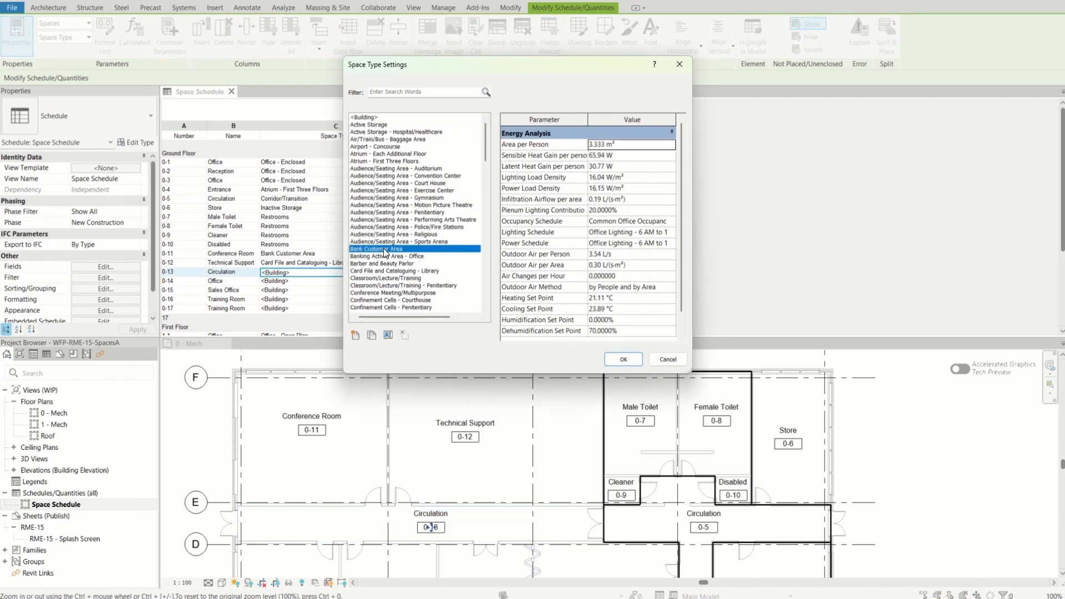
click(630, 361)
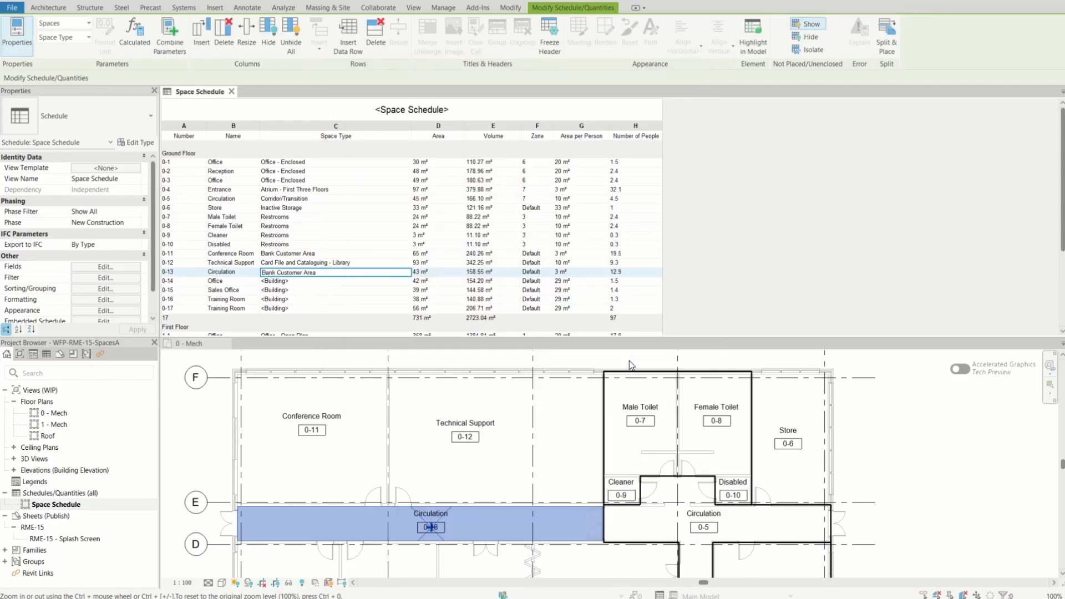
Locate Office 0-14 on the 0 - Mech plan and set its space type to Office Common Activity Areas - Inactive Storage
scroll(532, 428, down, 1)
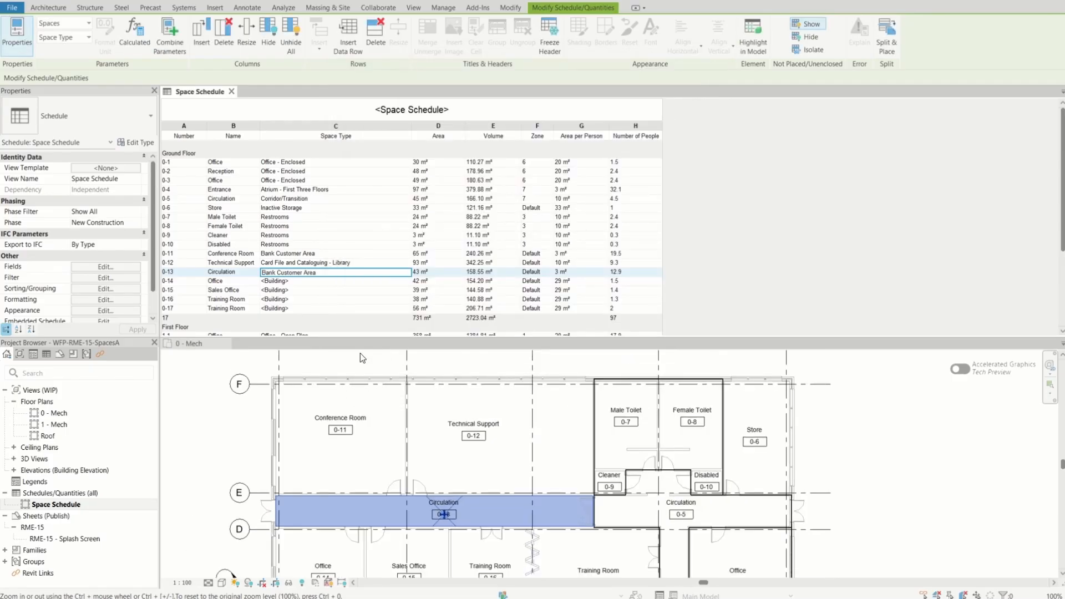
scroll(435, 331, down, 3)
scroll(452, 392, up, 2)
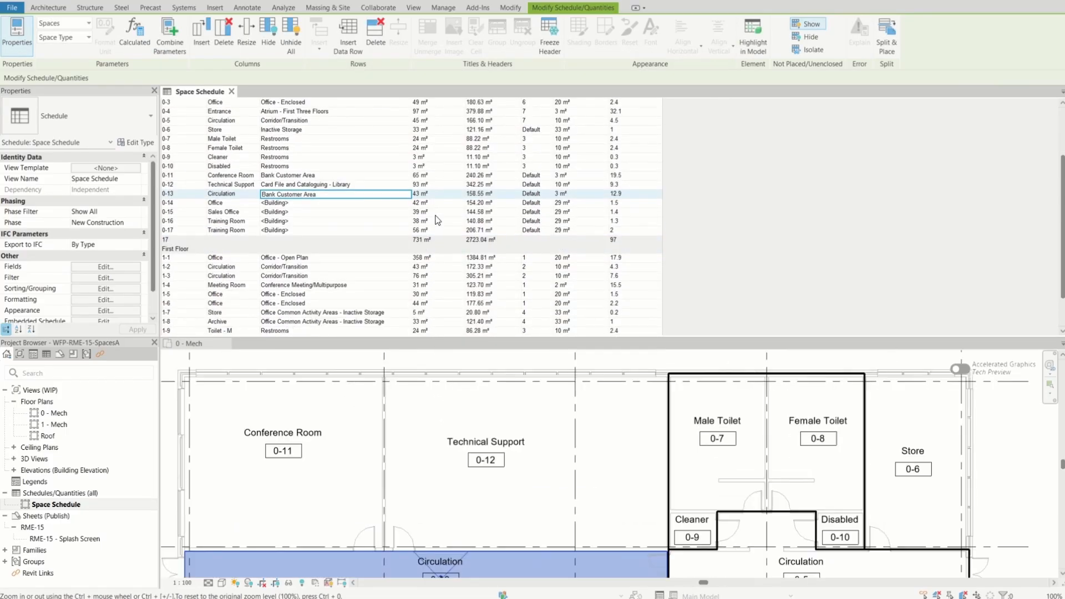
click(587, 524)
scroll(599, 432, down, 3)
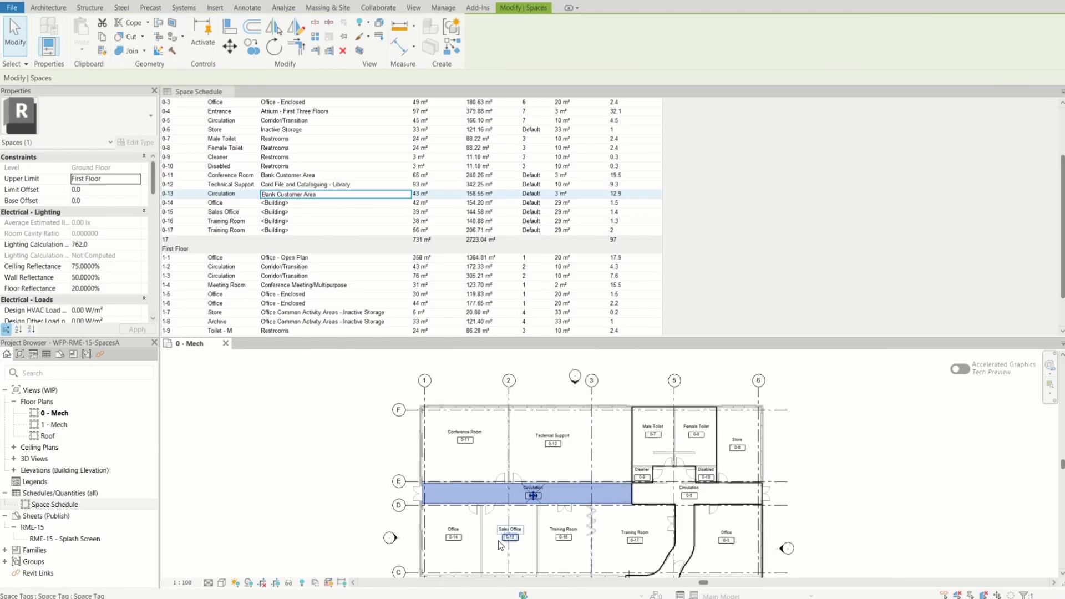
scroll(486, 549, up, 3)
scroll(398, 545, up, 2)
scroll(398, 545, up, 1)
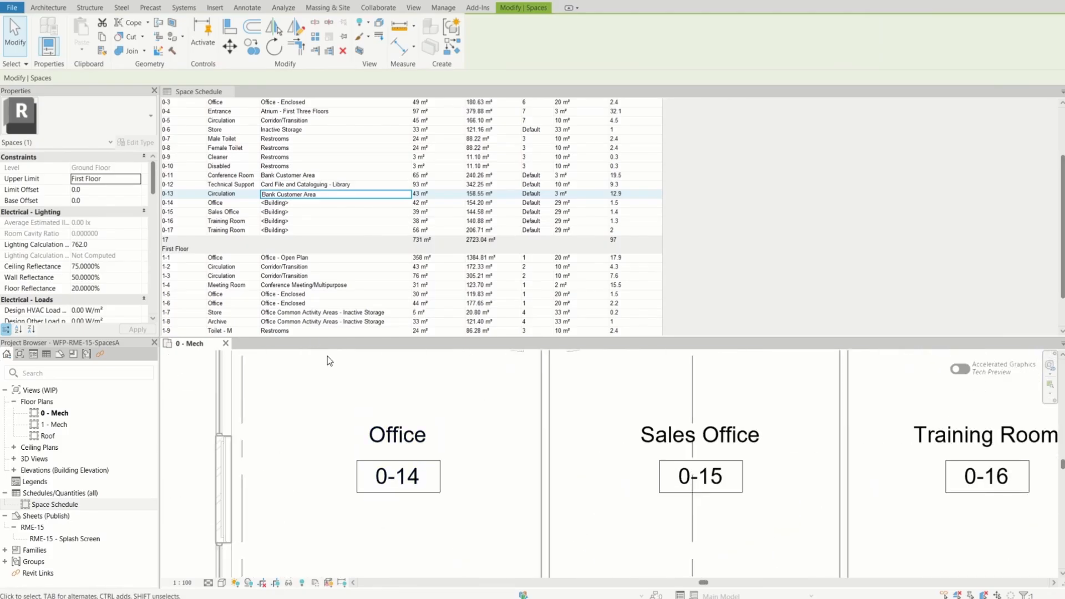
click(220, 203)
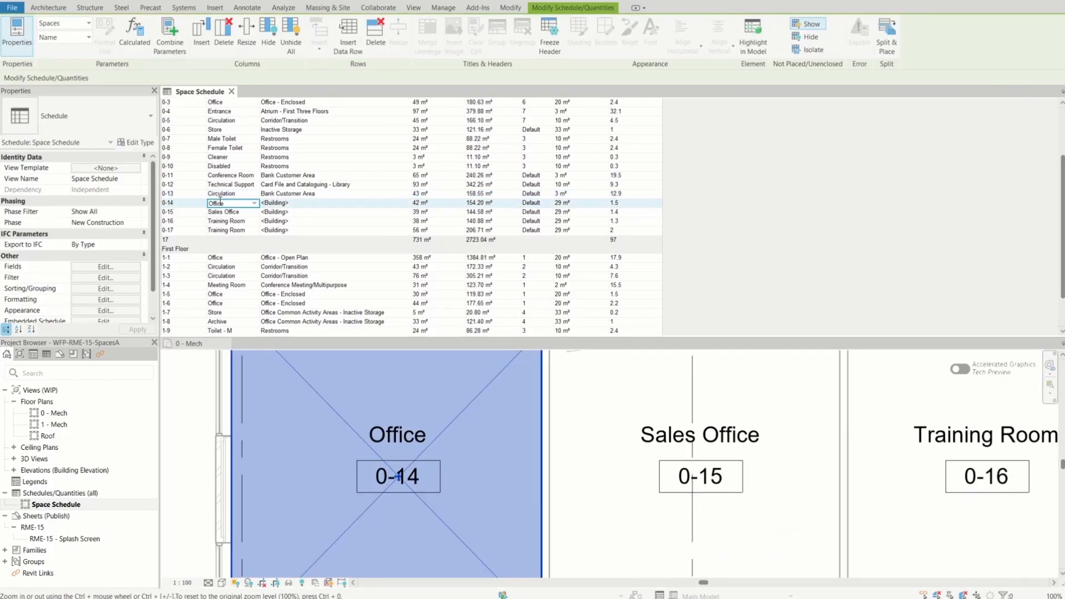
click(280, 203)
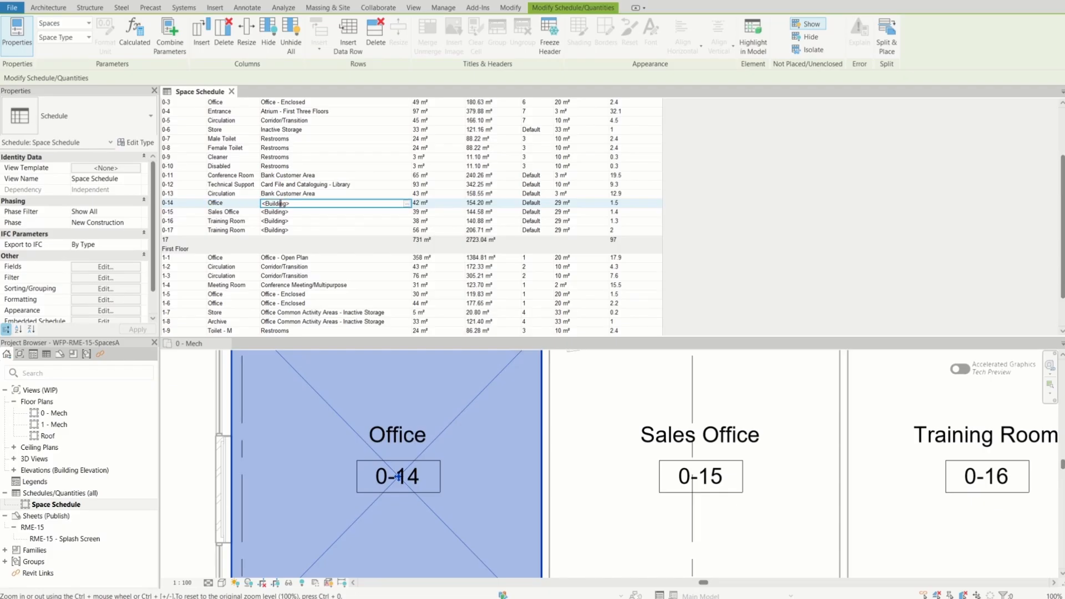
click(406, 203)
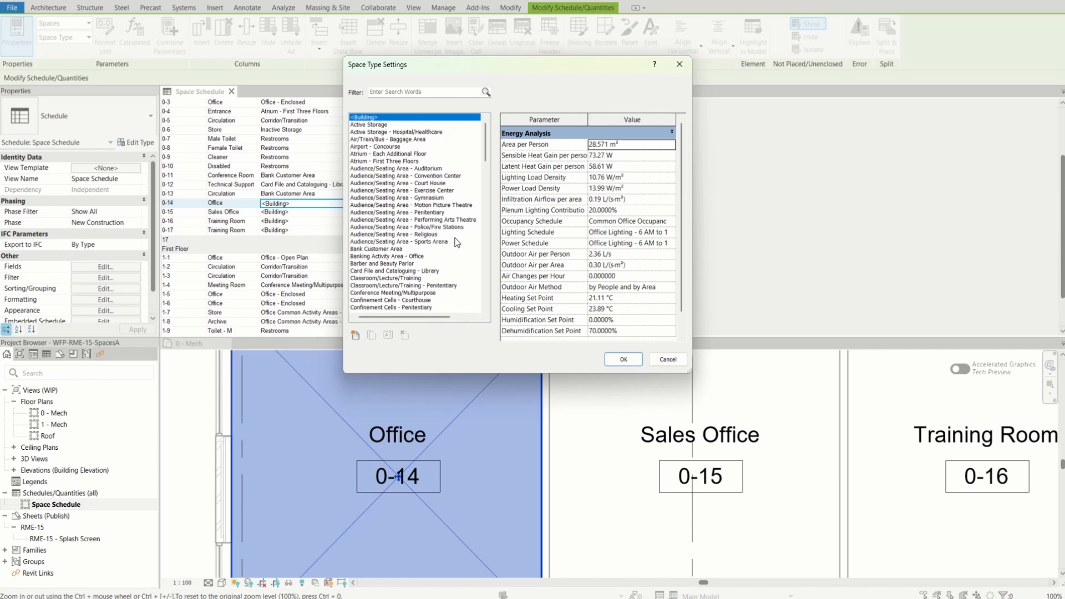
drag(487, 134, 470, 242)
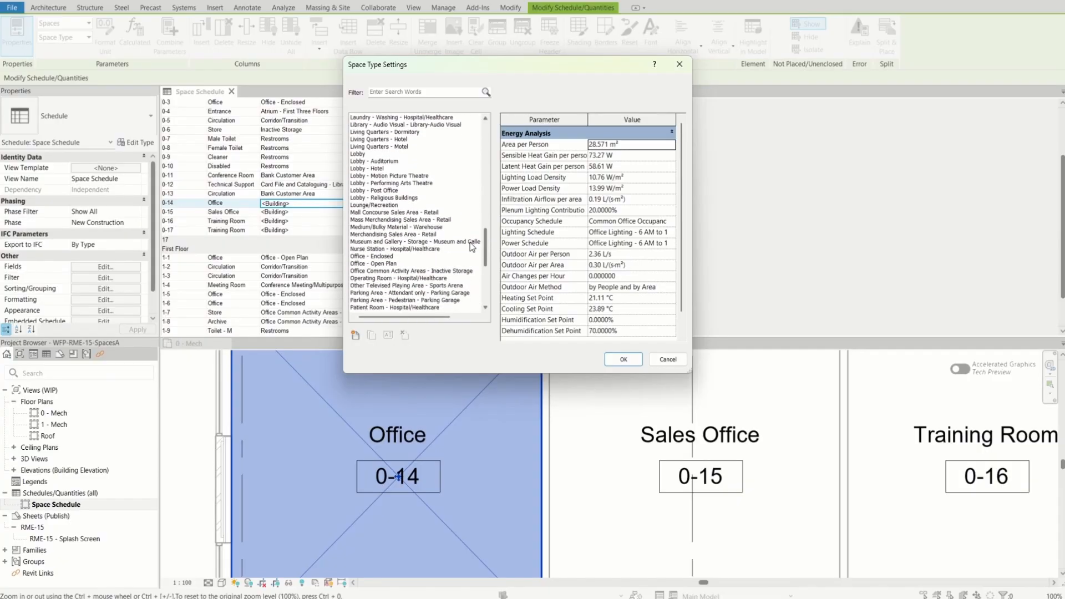
click(390, 264)
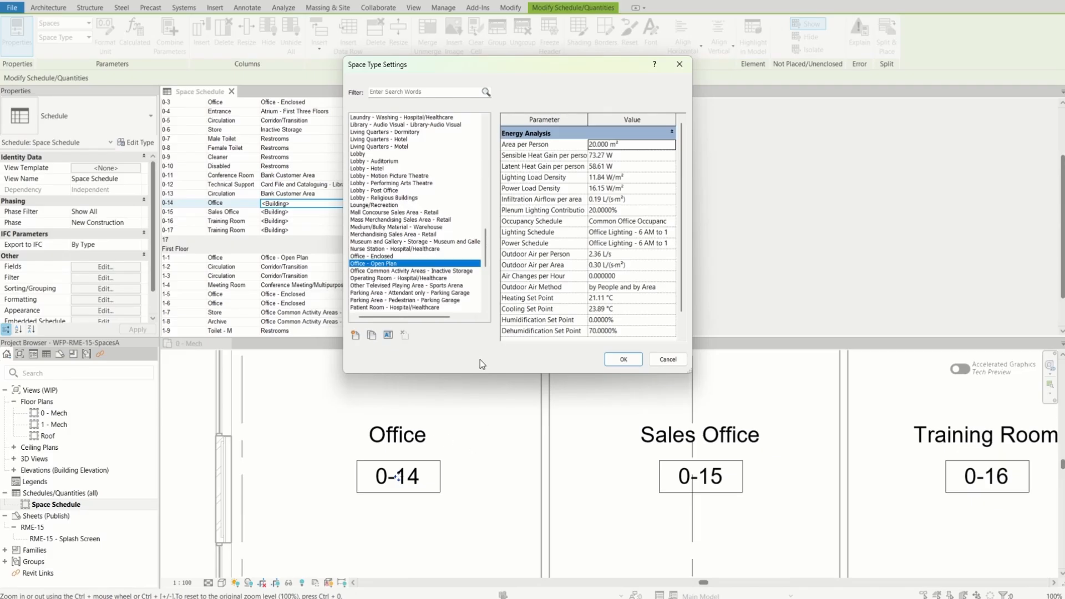
drag(487, 263, 487, 271)
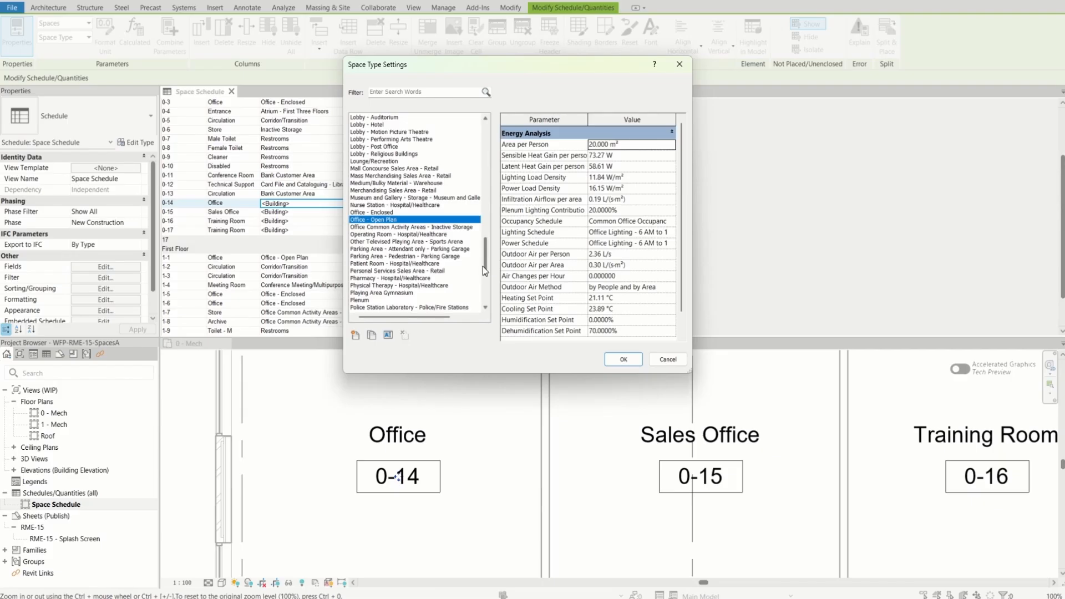
click(404, 227)
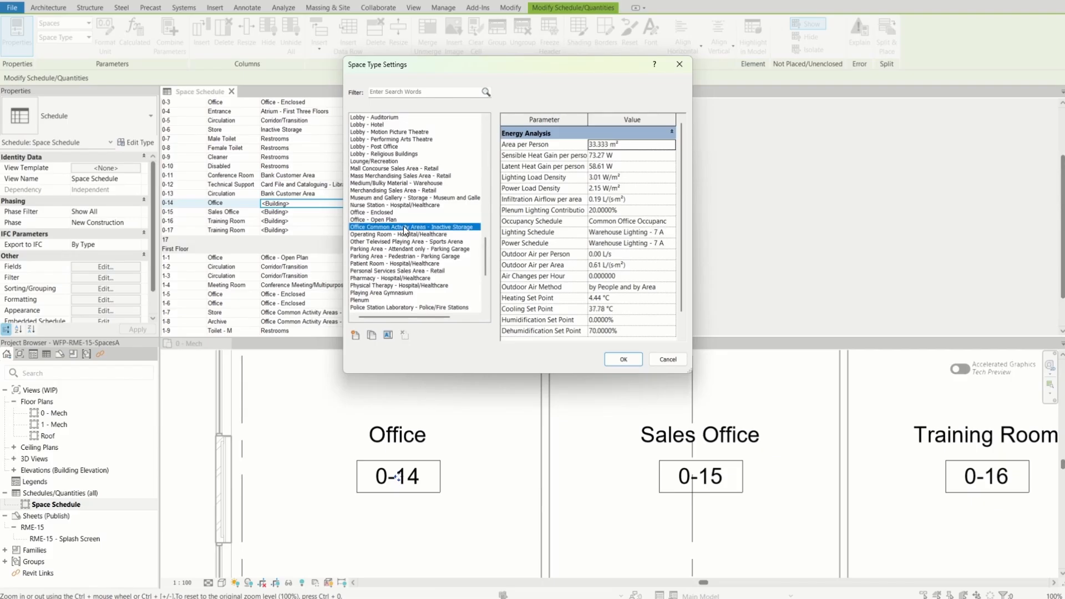
click(622, 359)
Set the space type of Sales Office 0-15 to Bank Customer Area in the Space Schedule
scroll(474, 411, down, 3)
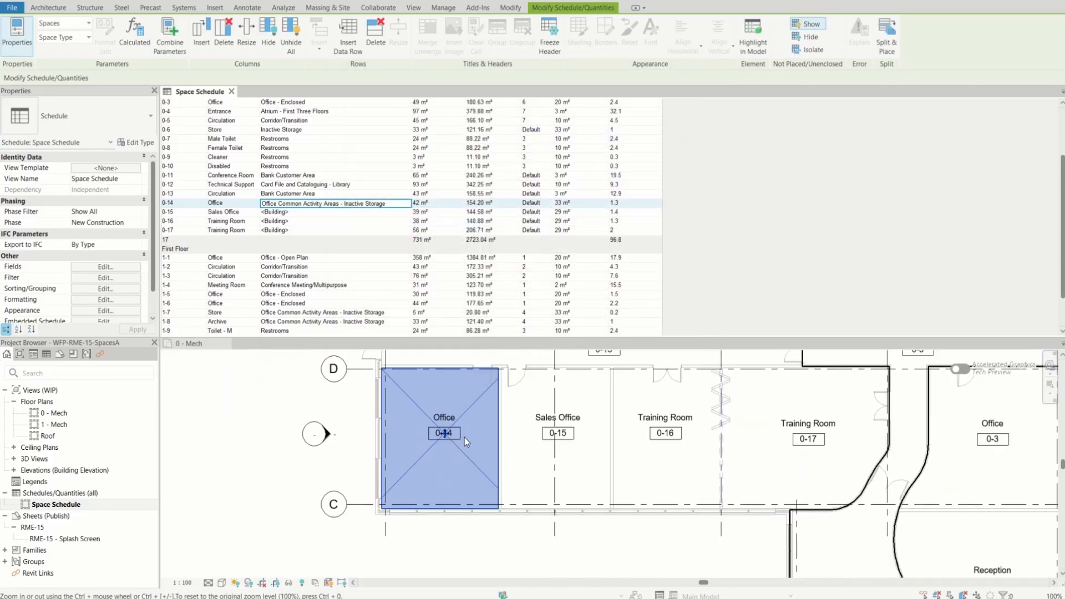
scroll(464, 438, down, 1)
click(278, 212)
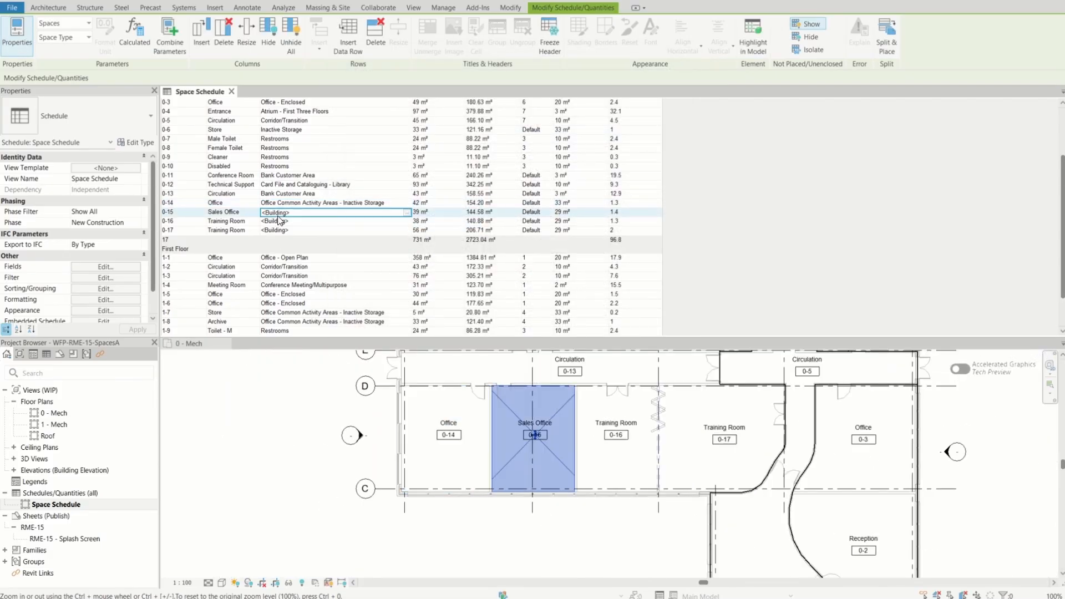
click(407, 212)
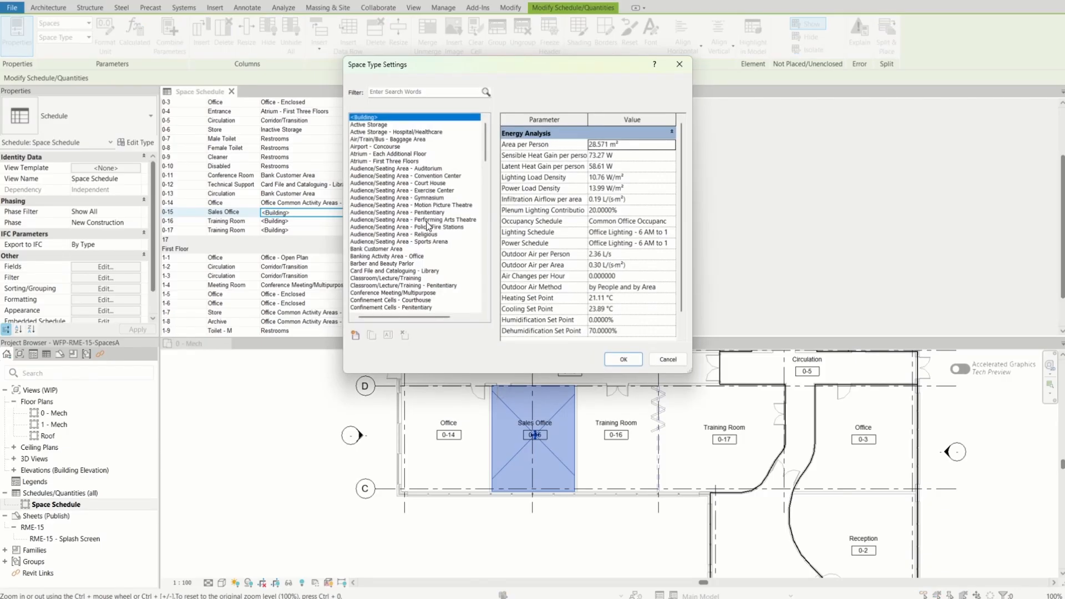
scroll(405, 301, down, 1)
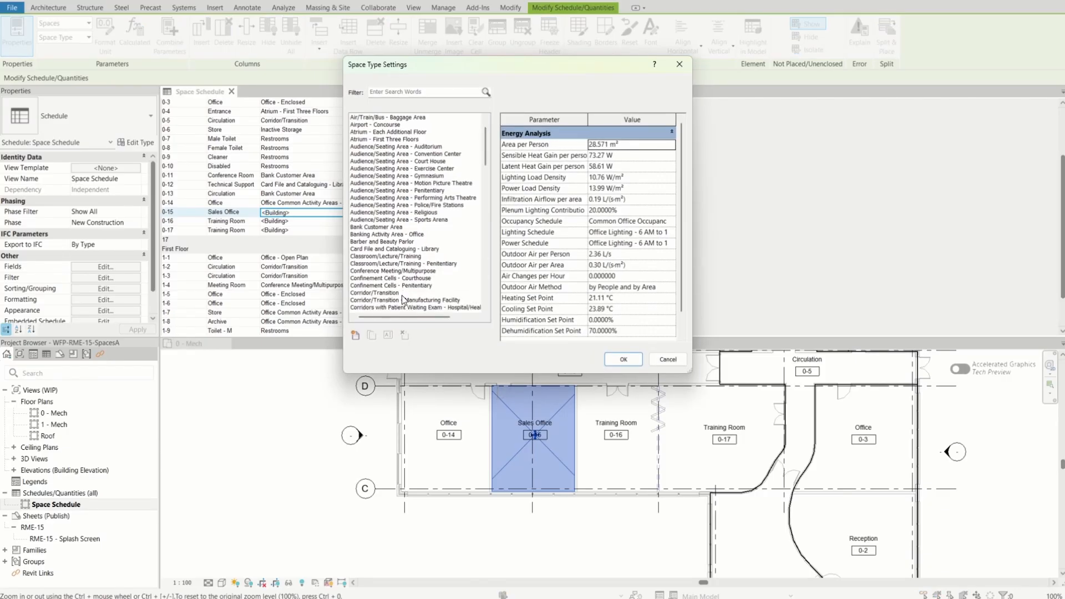
click(382, 228)
click(623, 359)
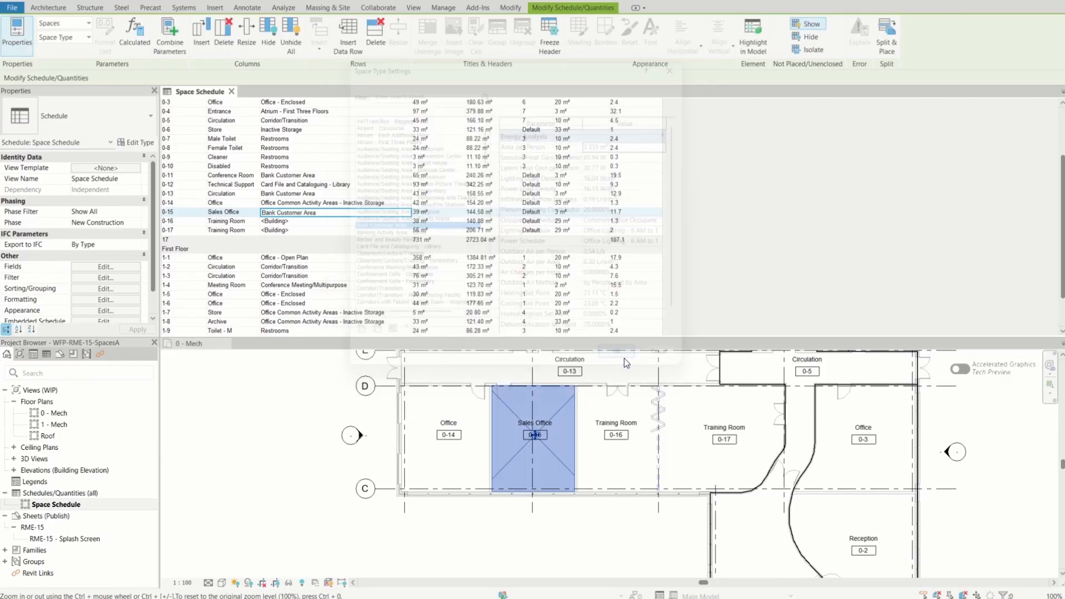
Set the space type of Training Room 0-16 to Classroom/Lecture/Training in the Space Schedule
click(614, 462)
click(611, 458)
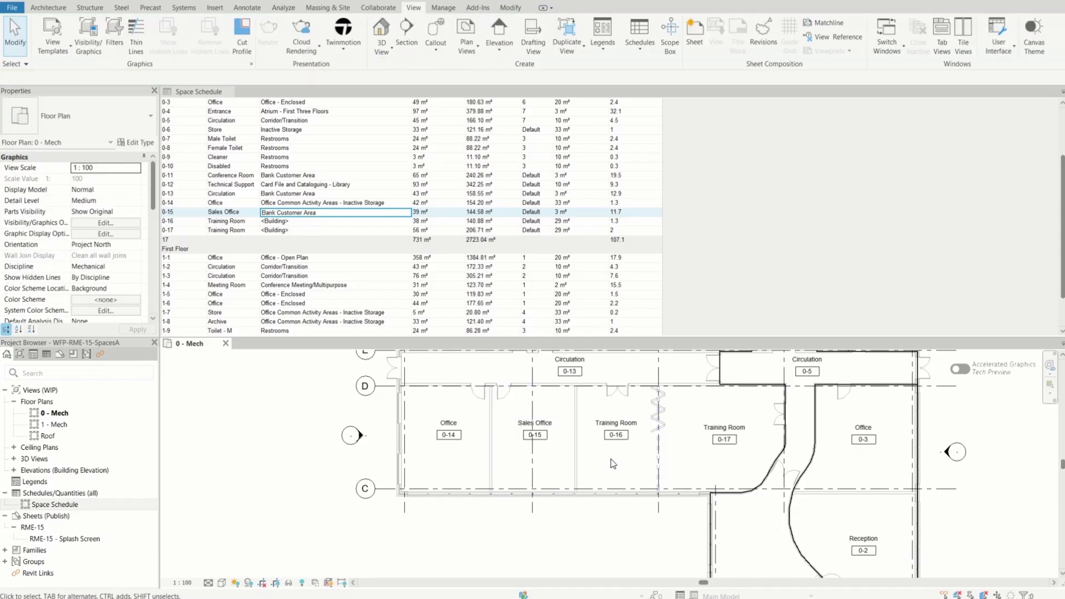
click(291, 222)
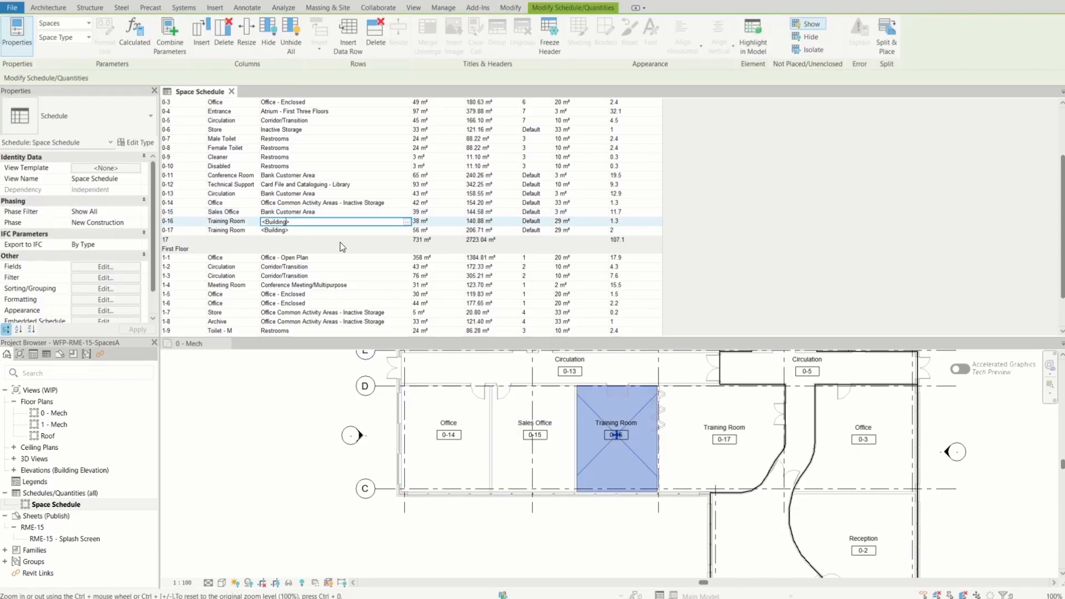
click(407, 221)
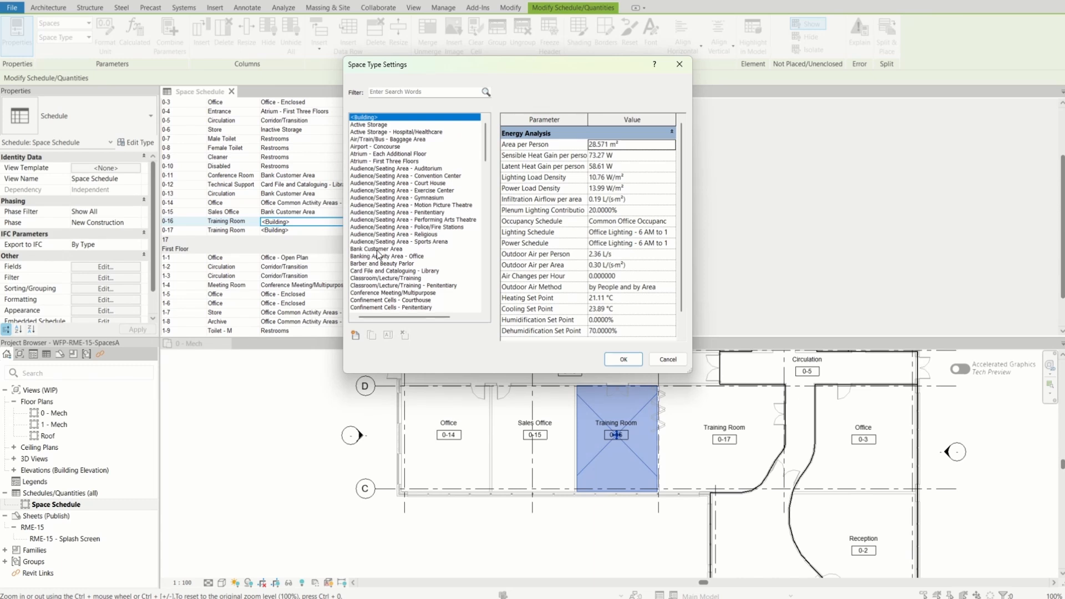
click(392, 278)
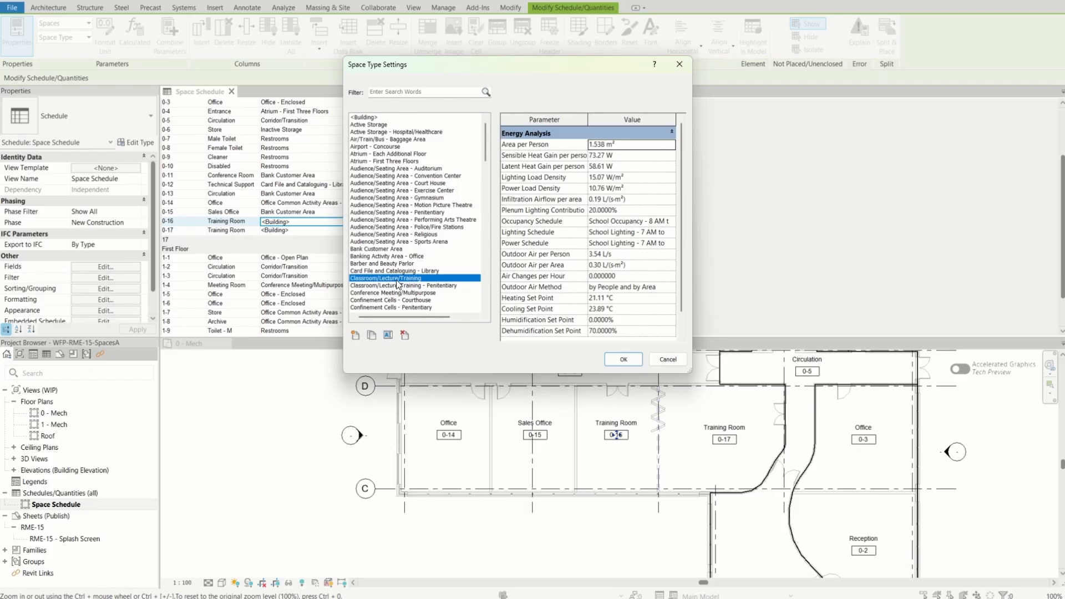
click(624, 360)
Assign the space type Classroom/Lecture/Training to Training Room 0-17 in the schedule and return to the 0 - Mech plan
click(362, 230)
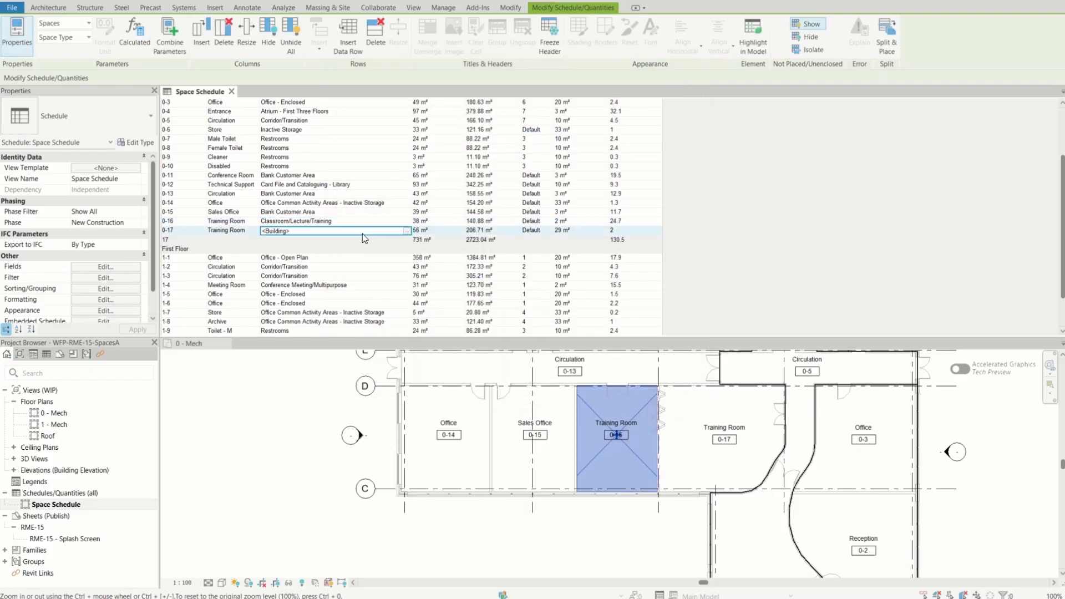
click(406, 231)
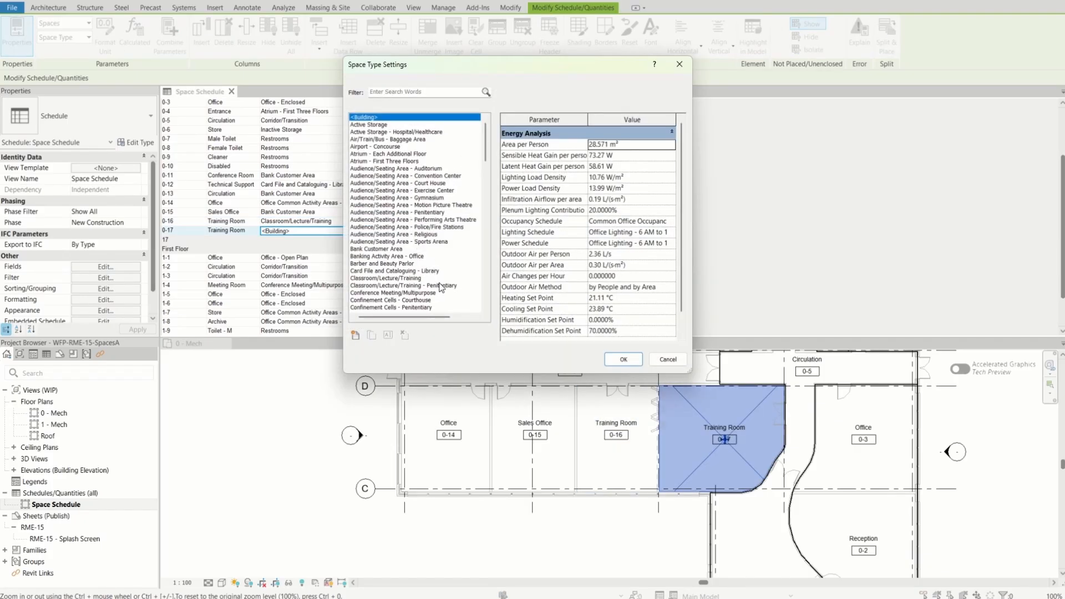
click(388, 278)
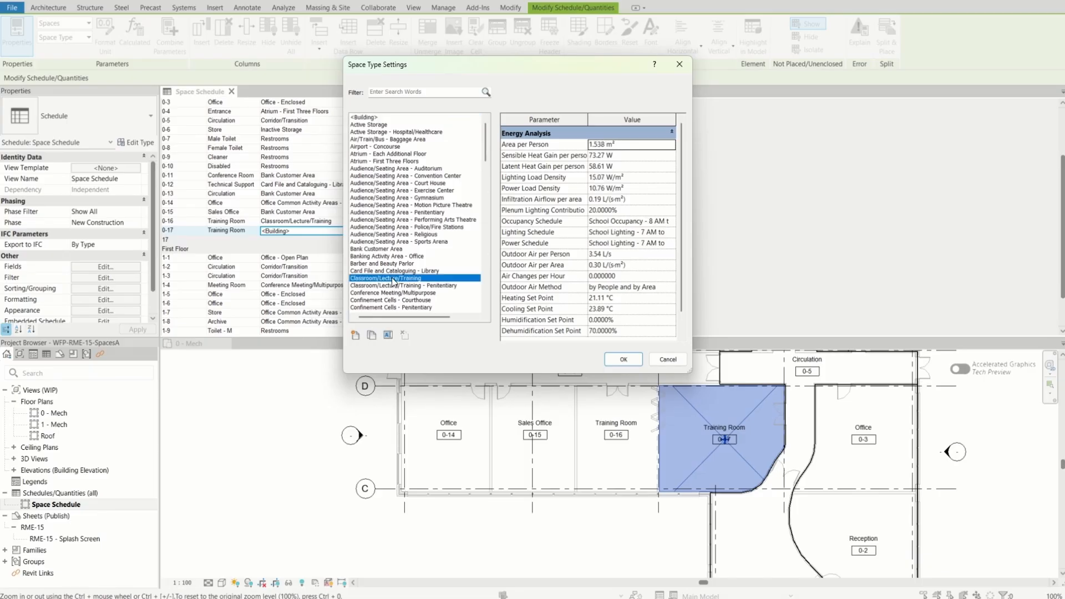
click(635, 361)
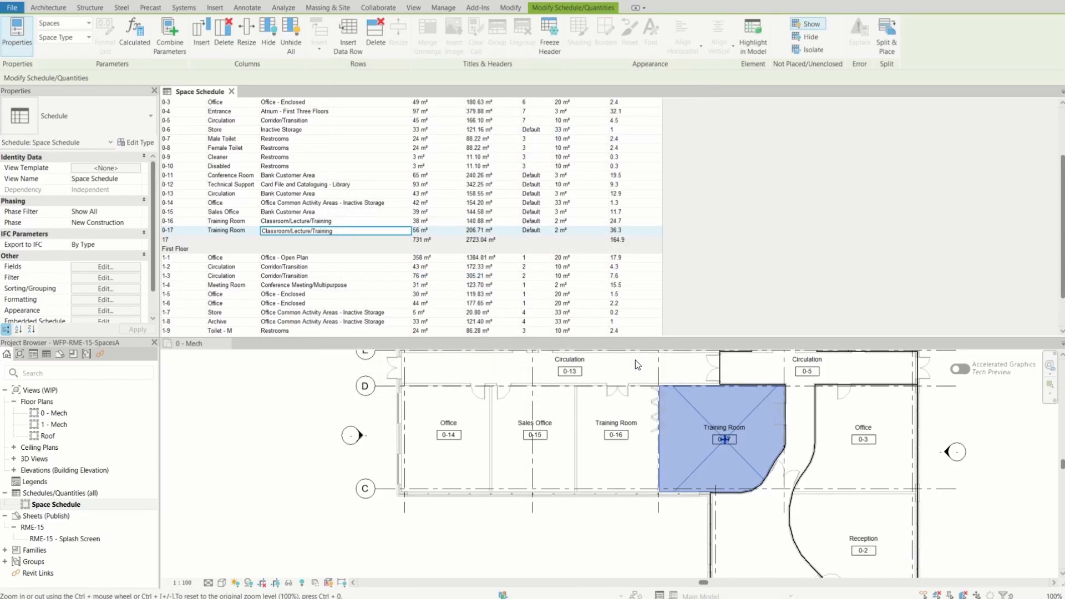
click(577, 526)
Examine the ground-floor layout and the existing HVAC zone covering Office 0-1, Reception 0-2 and Office 0-3
scroll(433, 523, down, 2)
scroll(642, 384, up, 3)
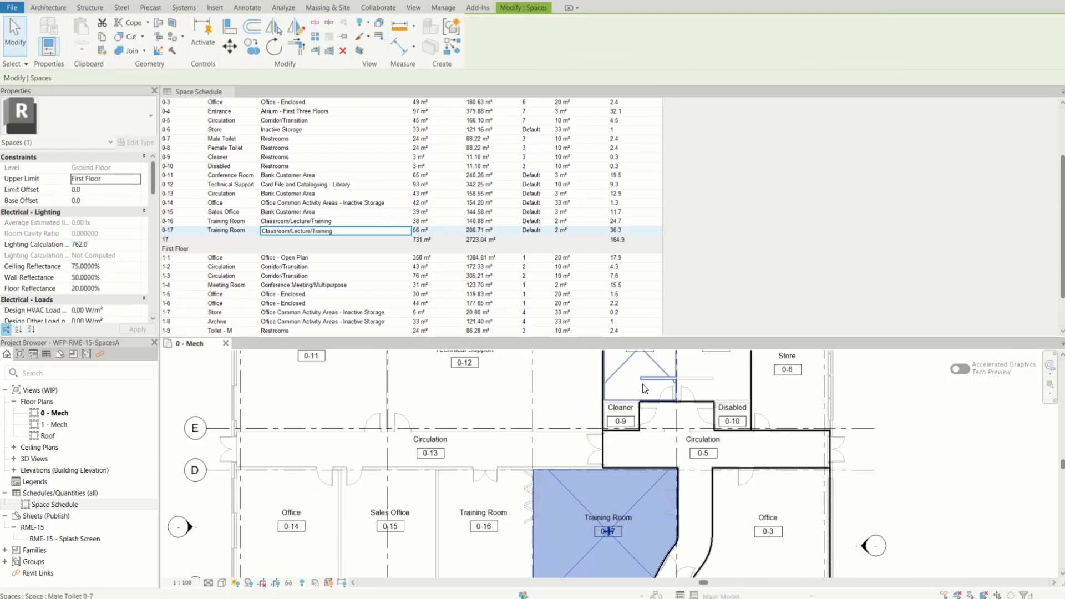
scroll(611, 400, down, 3)
click(267, 433)
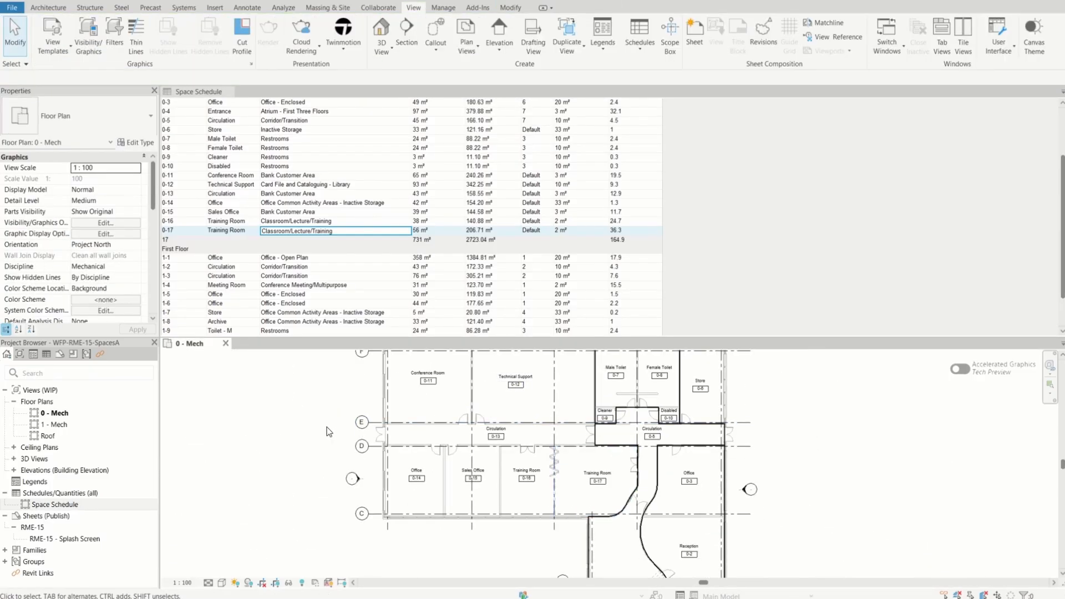
scroll(605, 389, up, 2)
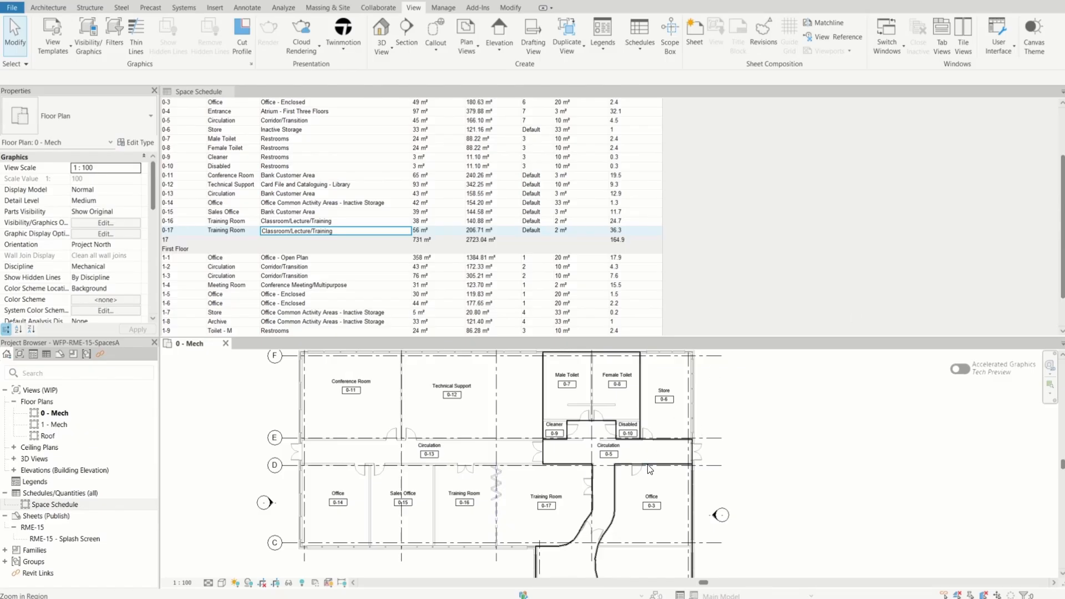
scroll(552, 411, down, 3)
scroll(569, 566, up, 3)
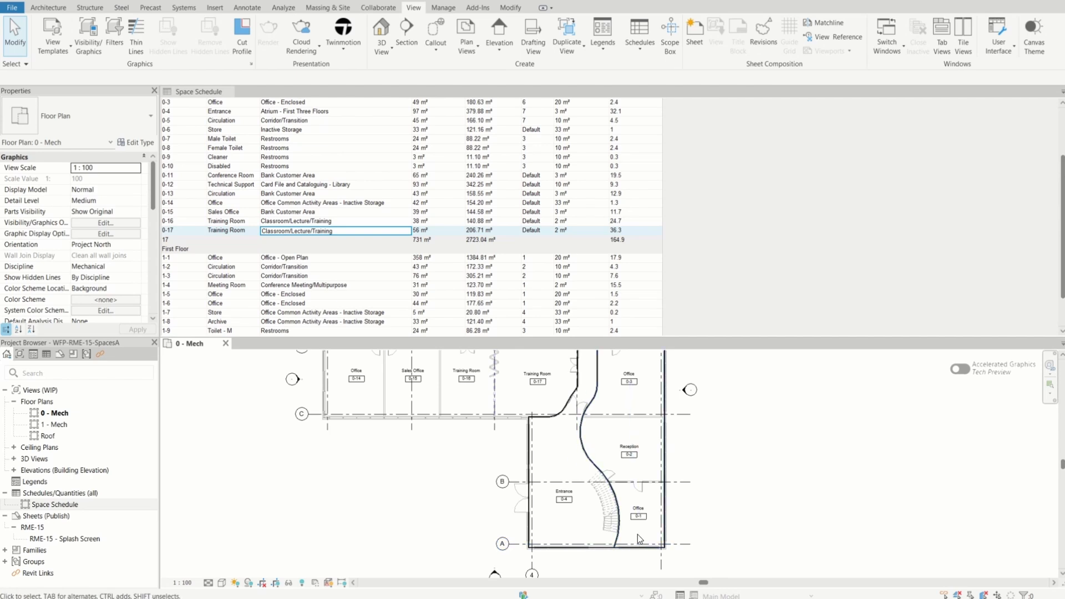
click(637, 497)
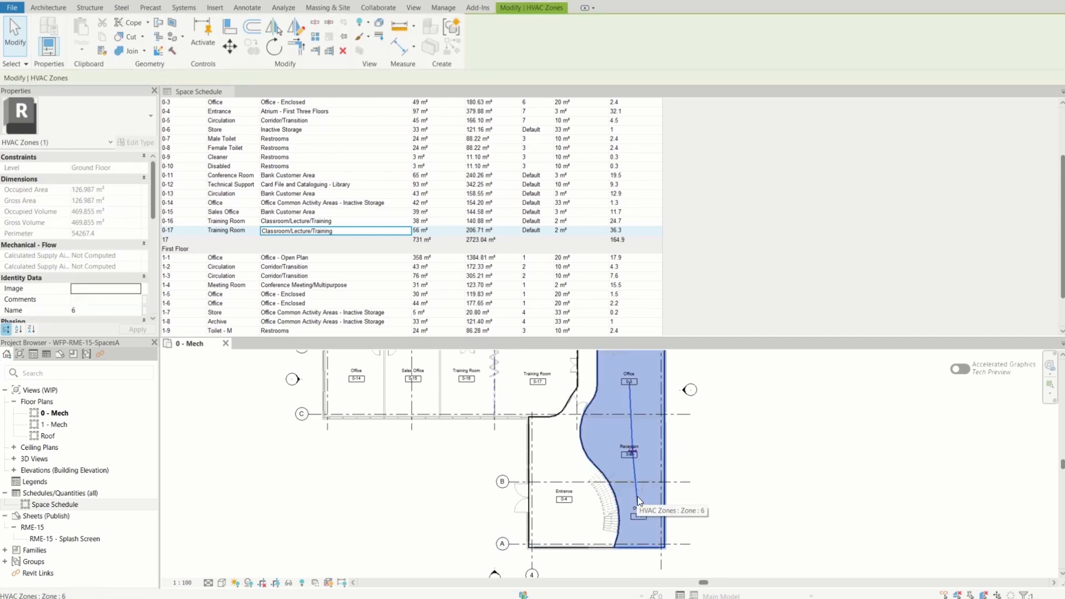
scroll(637, 500, down, 2)
scroll(644, 425, up, 3)
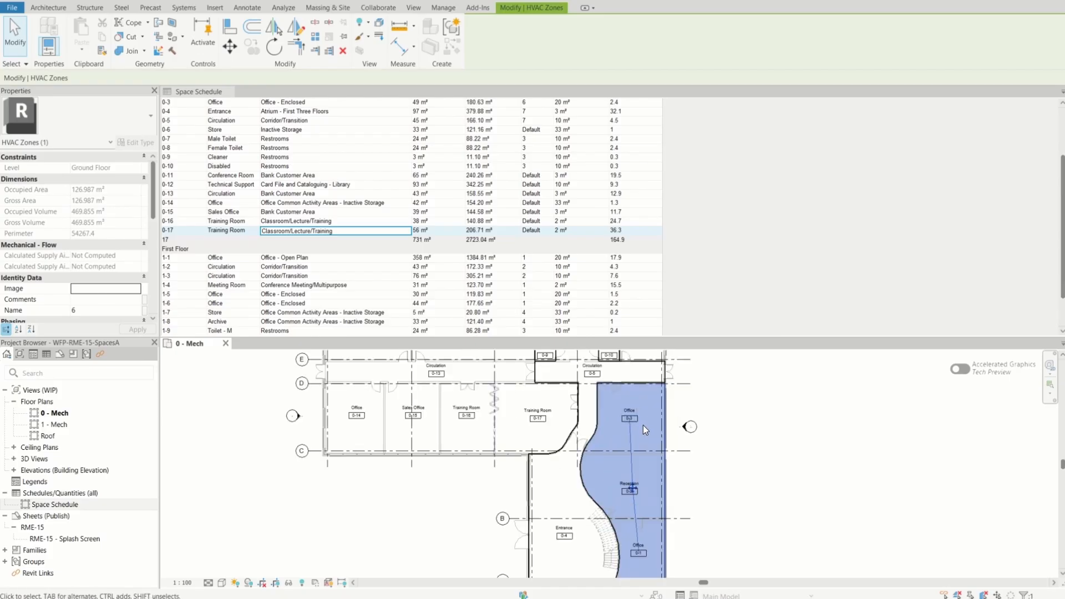
scroll(644, 426, down, 2)
scroll(644, 519, up, 2)
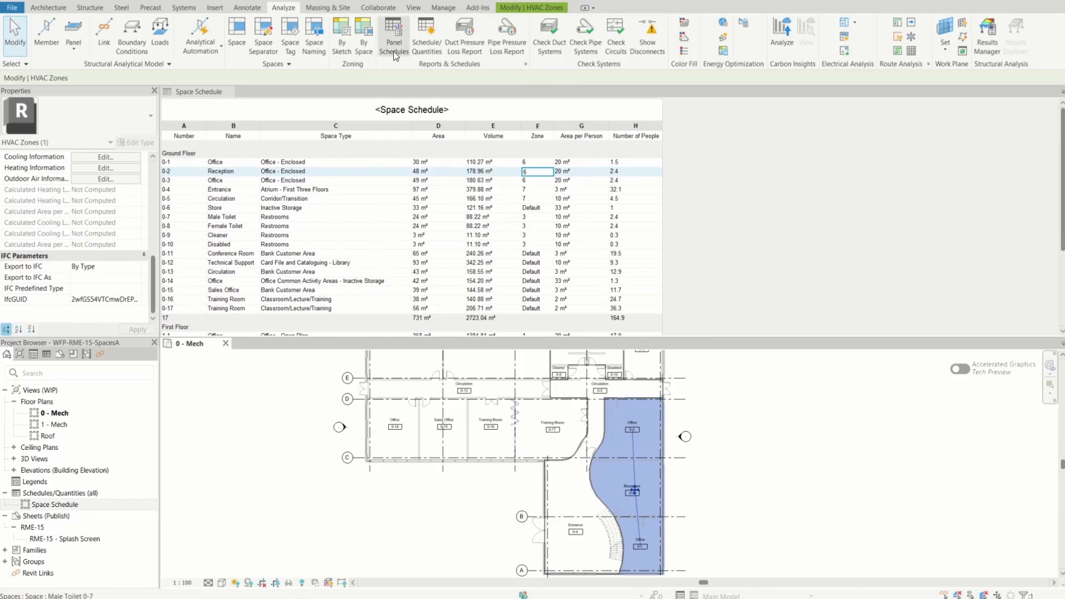
Create a space-based zone containing Store 0-6 and finish editing it
click(363, 30)
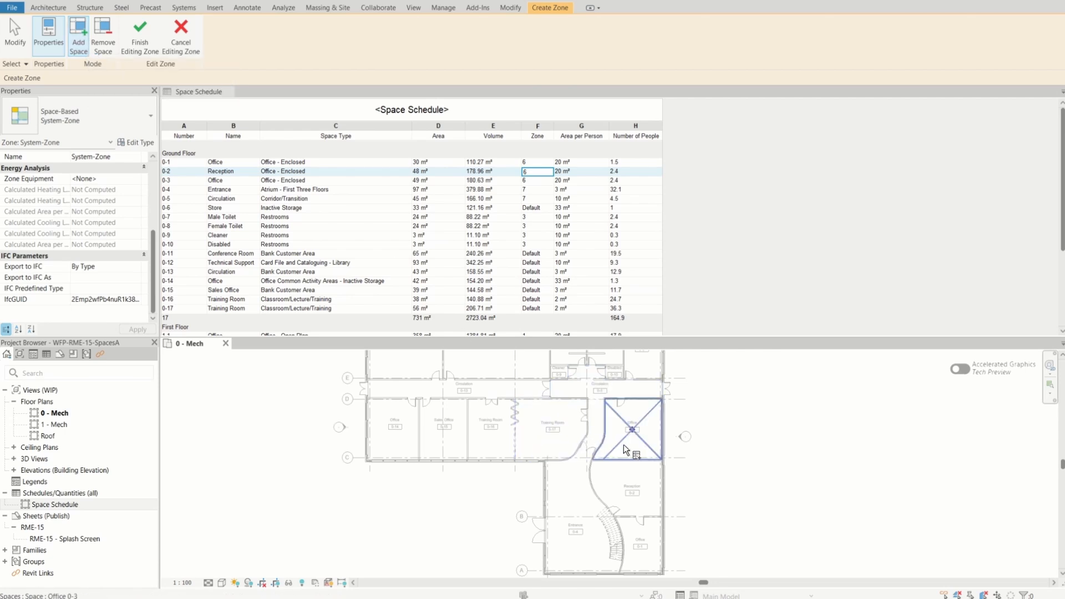
scroll(626, 450, up, 3)
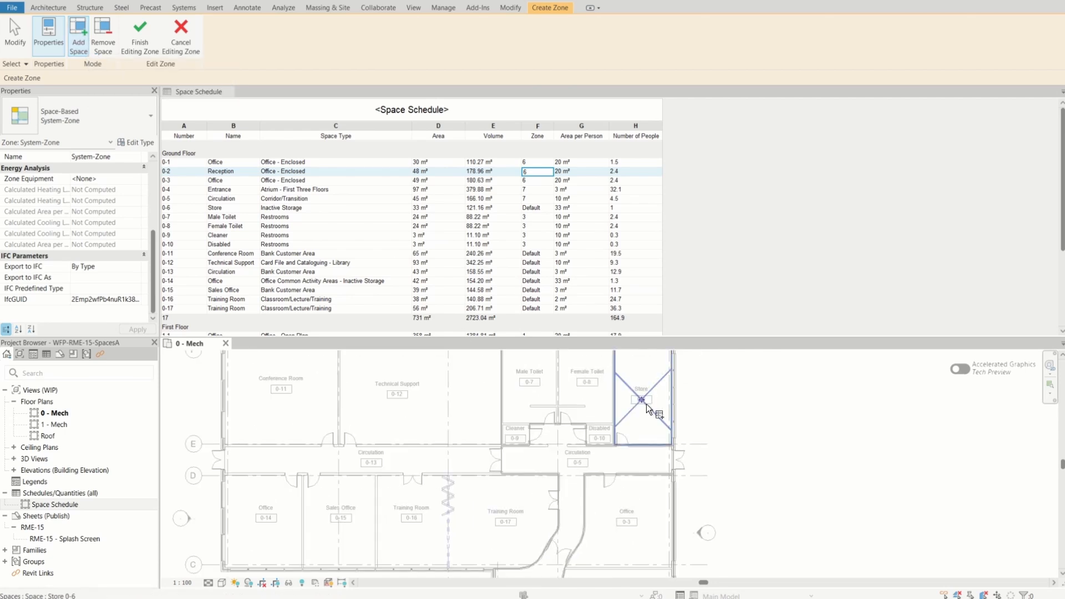
click(641, 401)
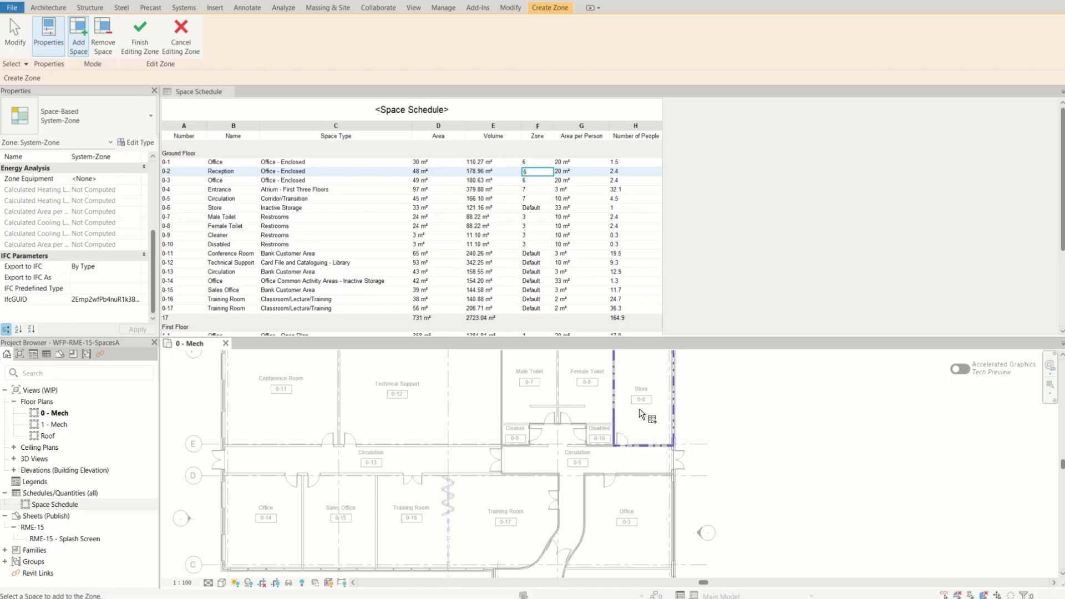
scroll(639, 406, down, 5)
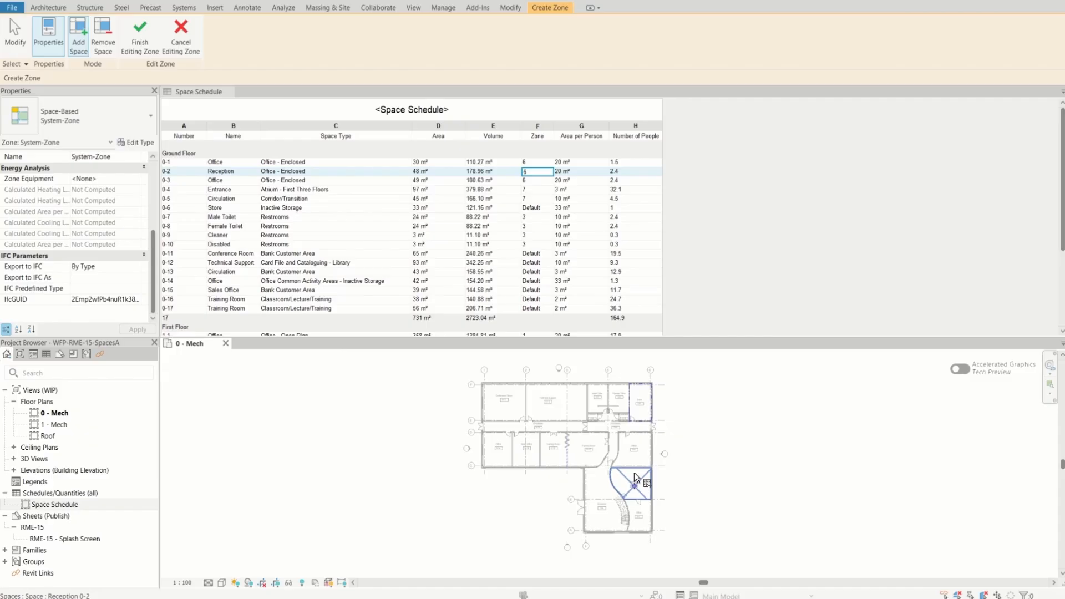
click(140, 34)
scroll(639, 390, up, 3)
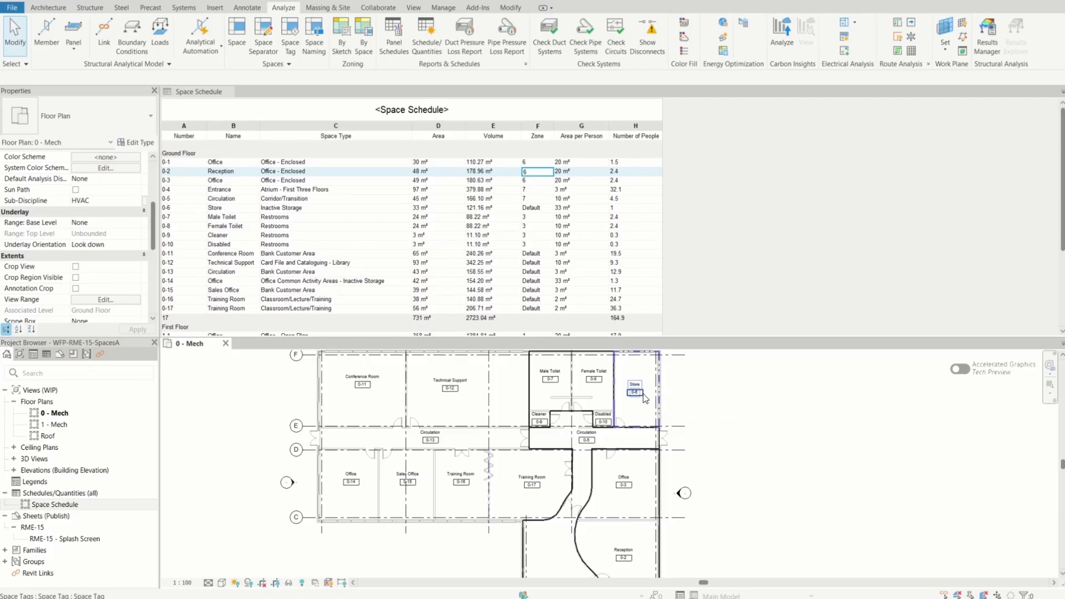
scroll(613, 375, down, 3)
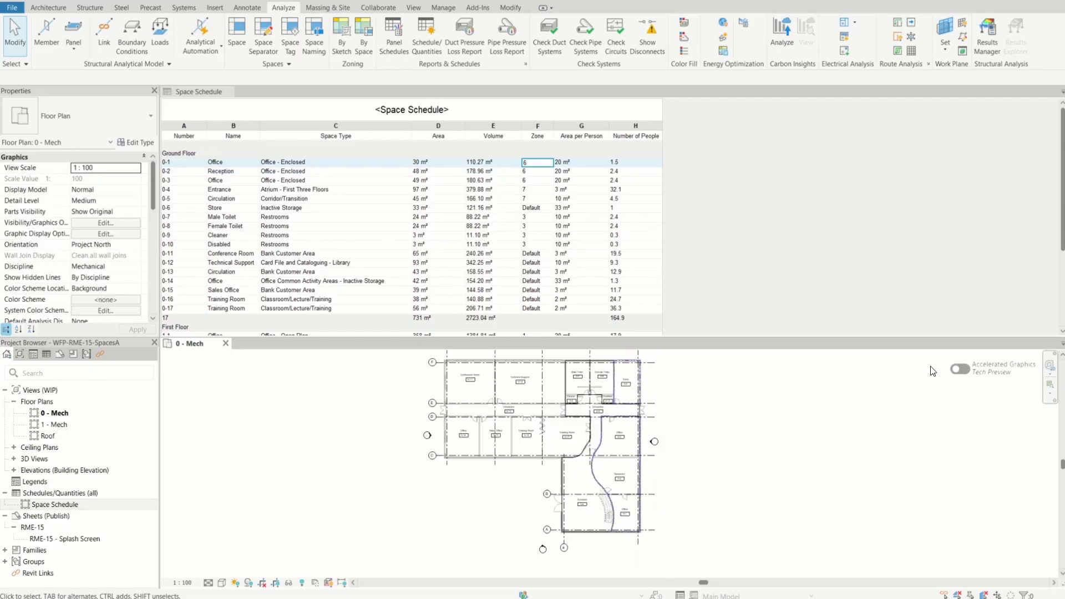
Create a space-based zone combining Circulation 0-13, Entrance 0-4 and Circulation 0-5 on the 0 - Mech plan
scroll(512, 402, up, 5)
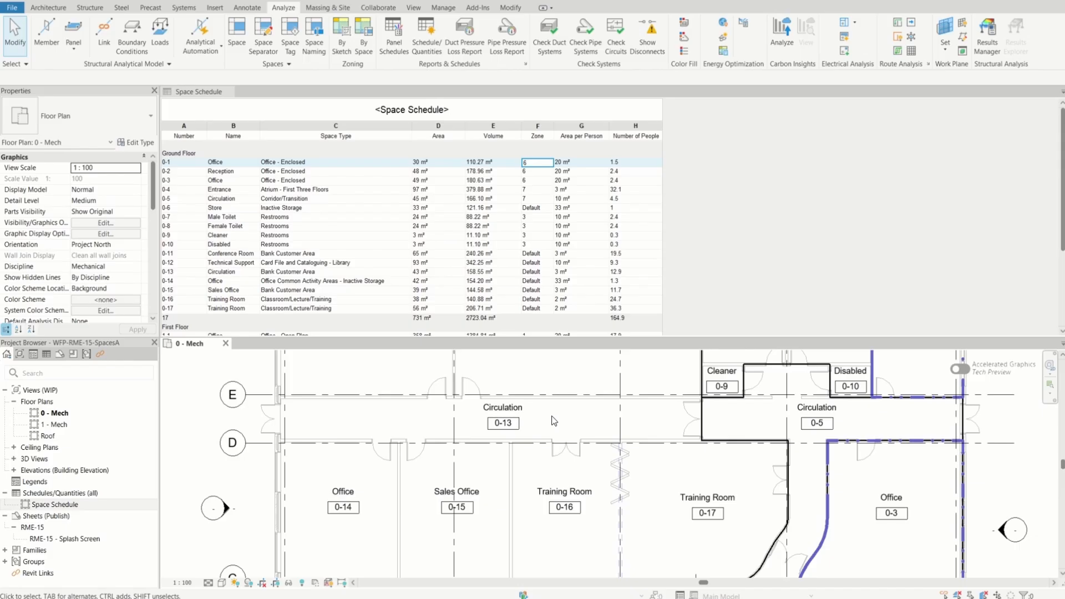
scroll(553, 421, down, 2)
scroll(554, 422, down, 2)
scroll(551, 419, down, 2)
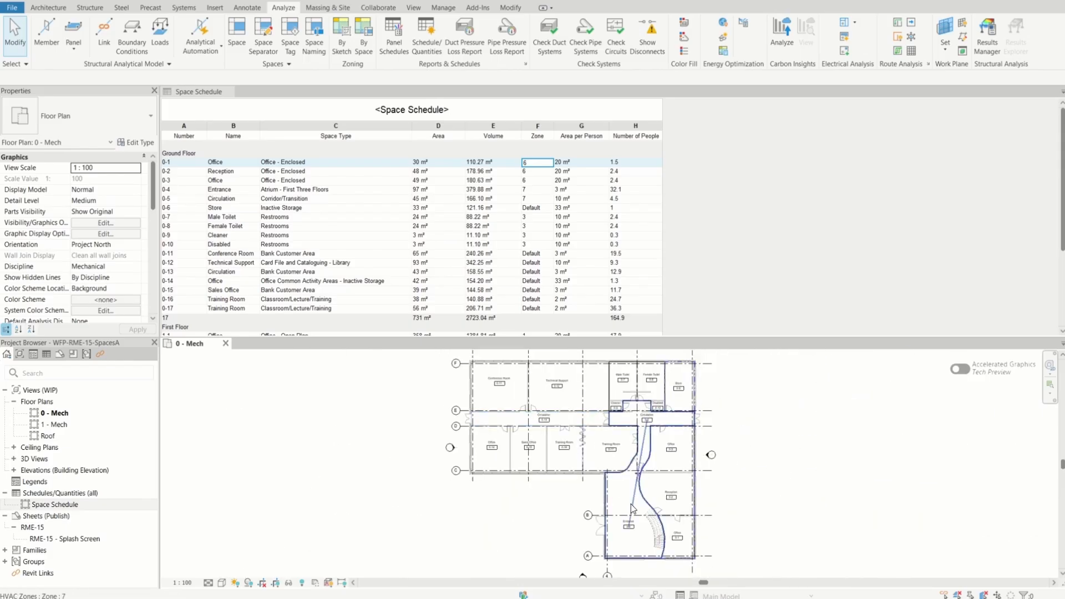
click(631, 505)
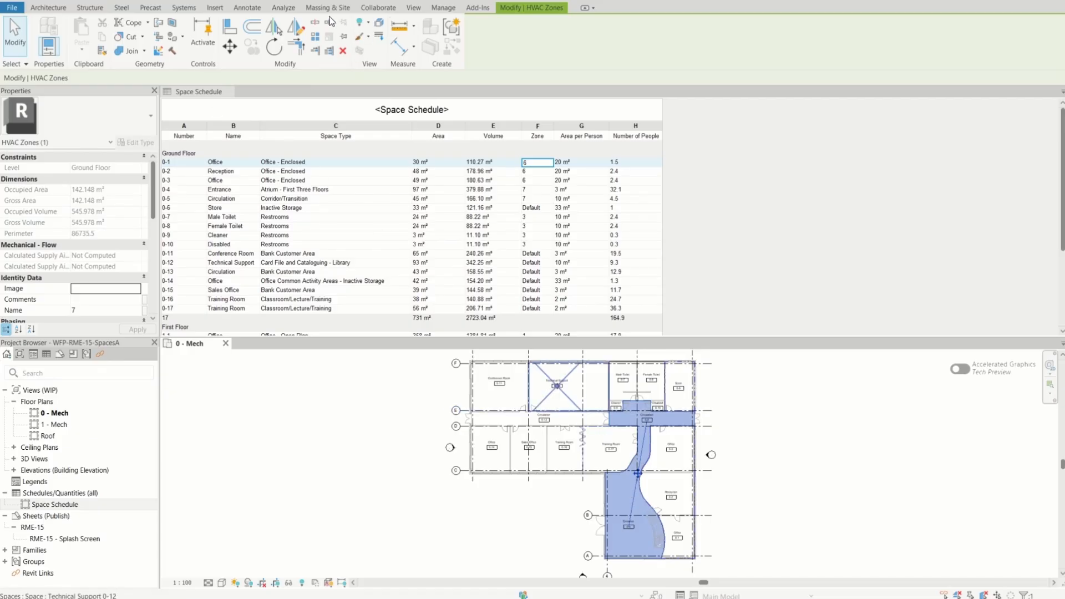
click(284, 9)
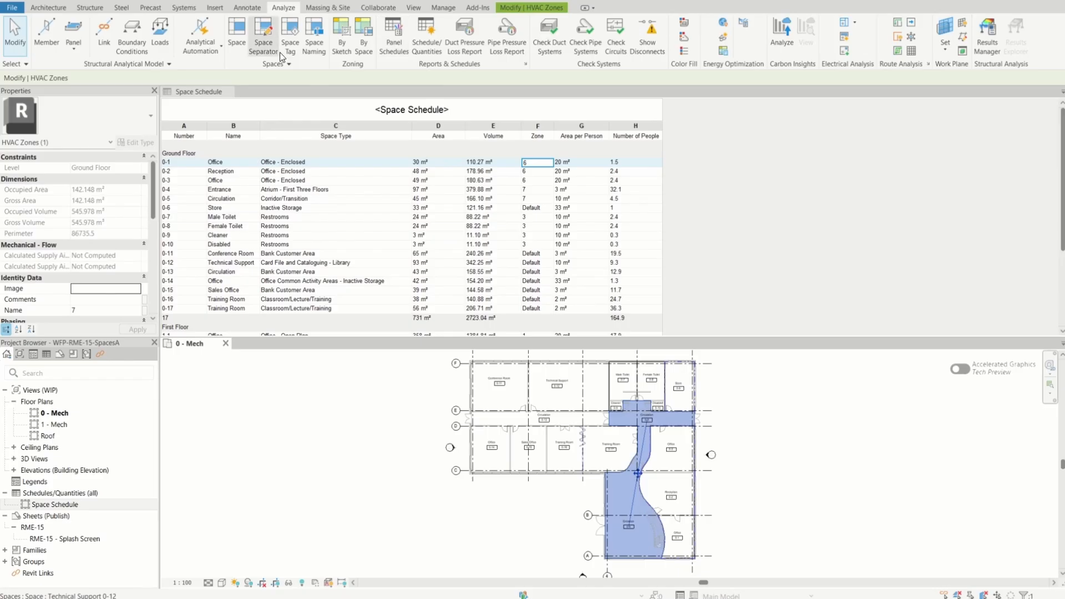
click(365, 42)
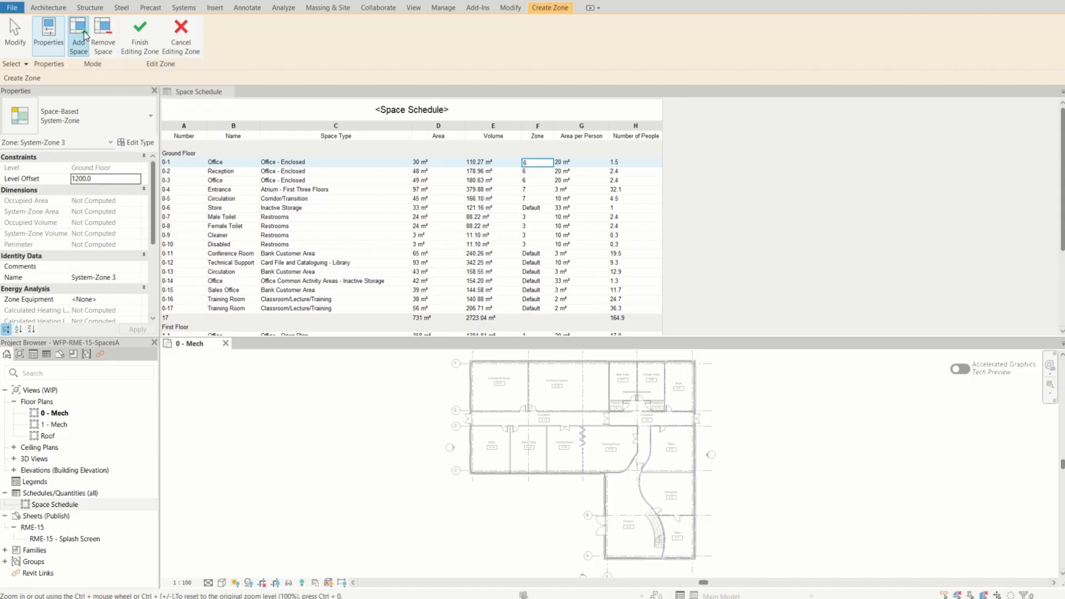
click(546, 421)
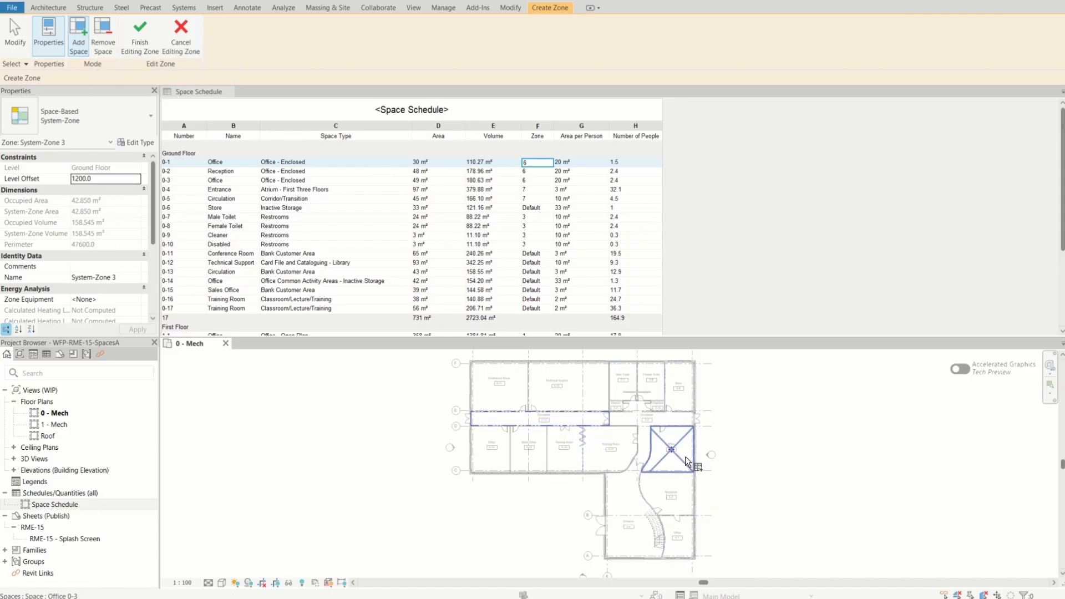
click(626, 521)
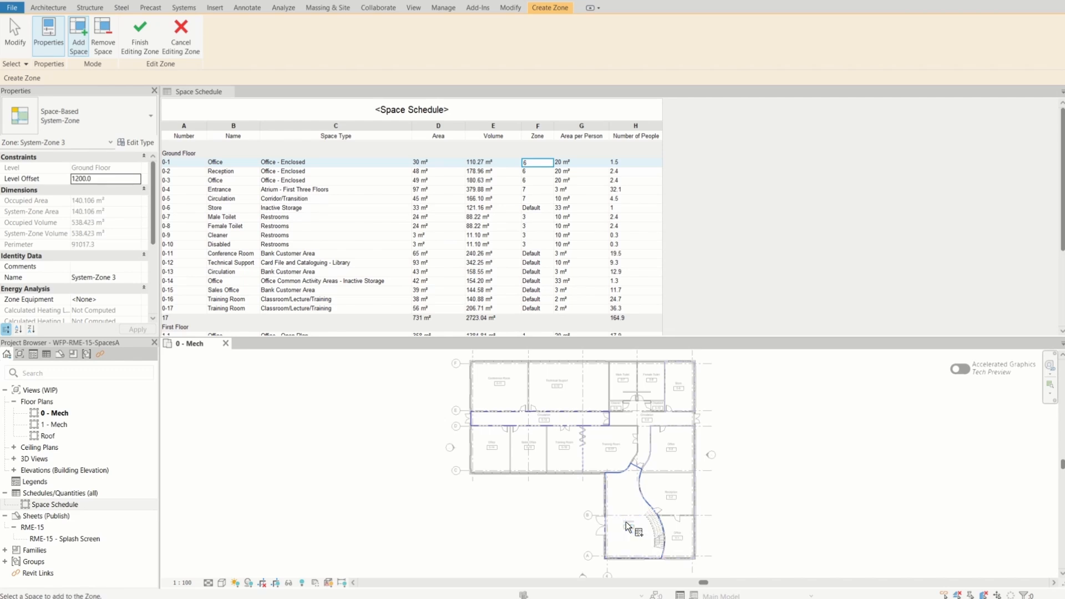
click(641, 437)
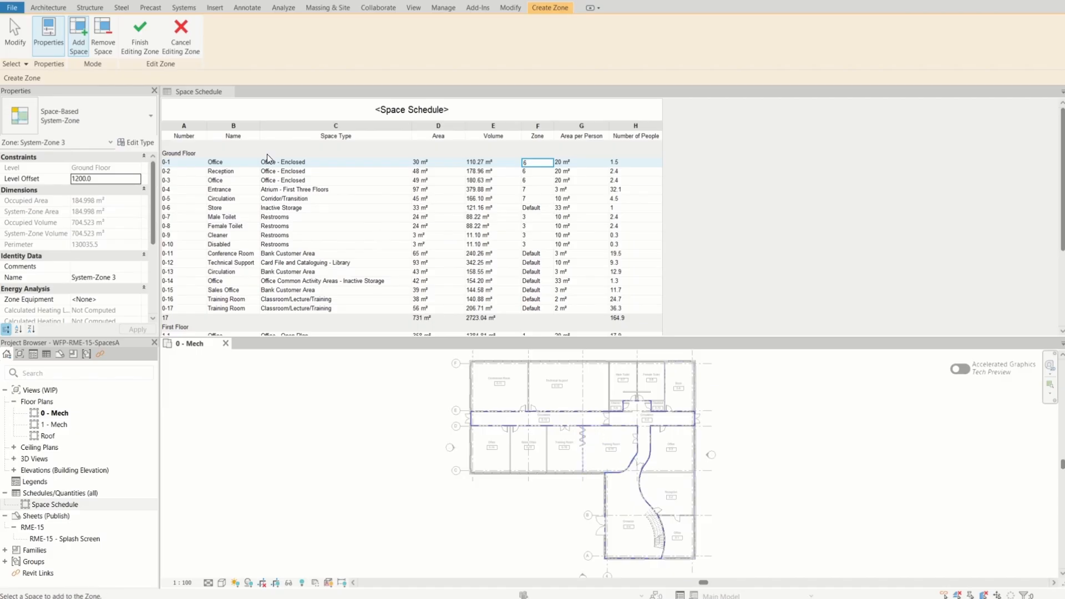
click(140, 39)
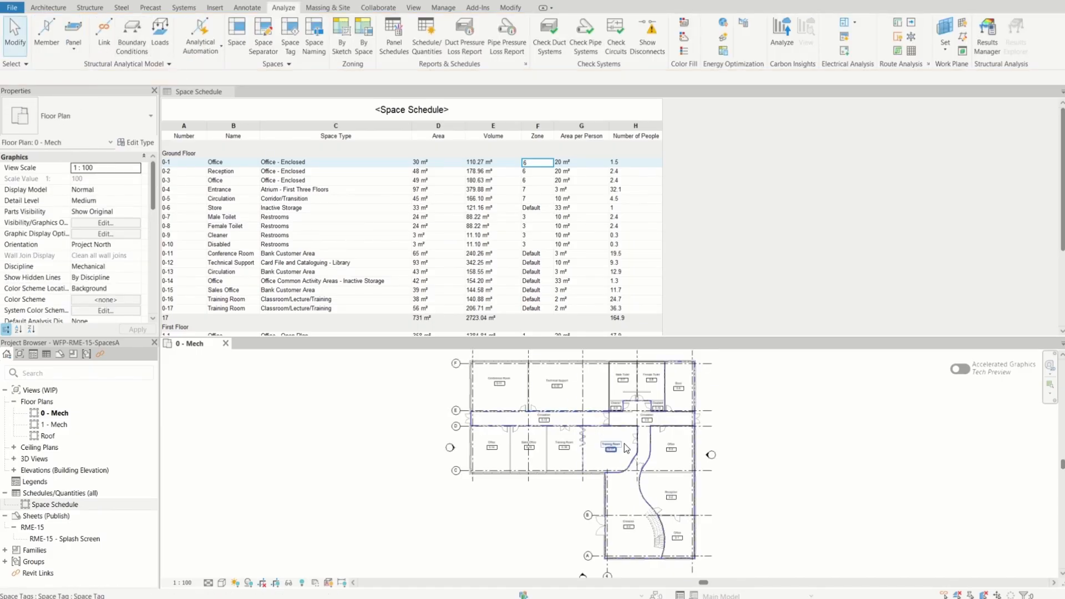
Select the new circulation and entrance zone on the plan to check its extent, and clear the selection
click(547, 426)
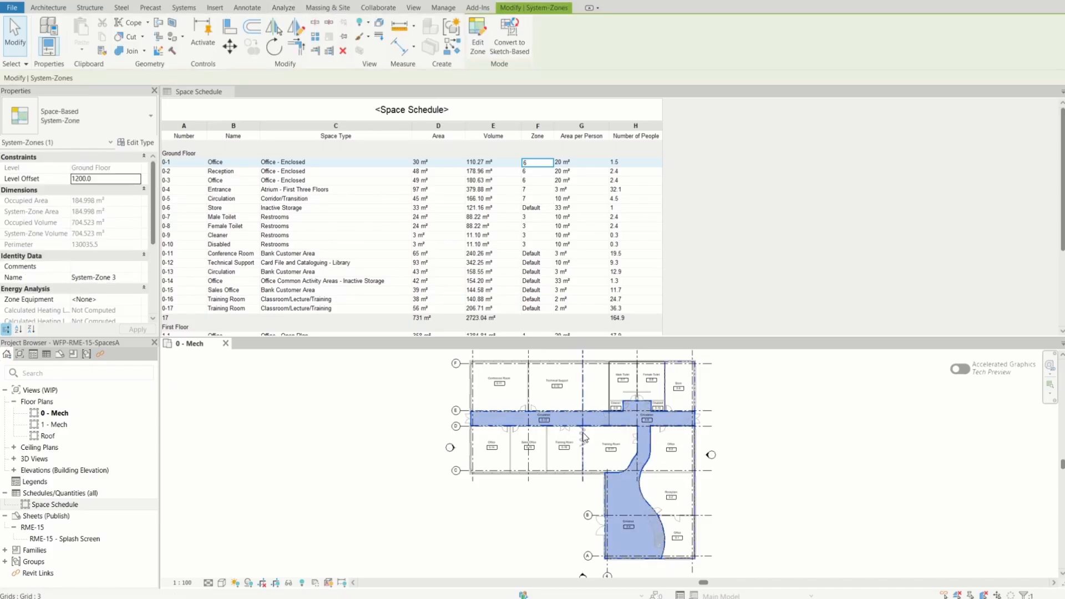
scroll(638, 505, up, 4)
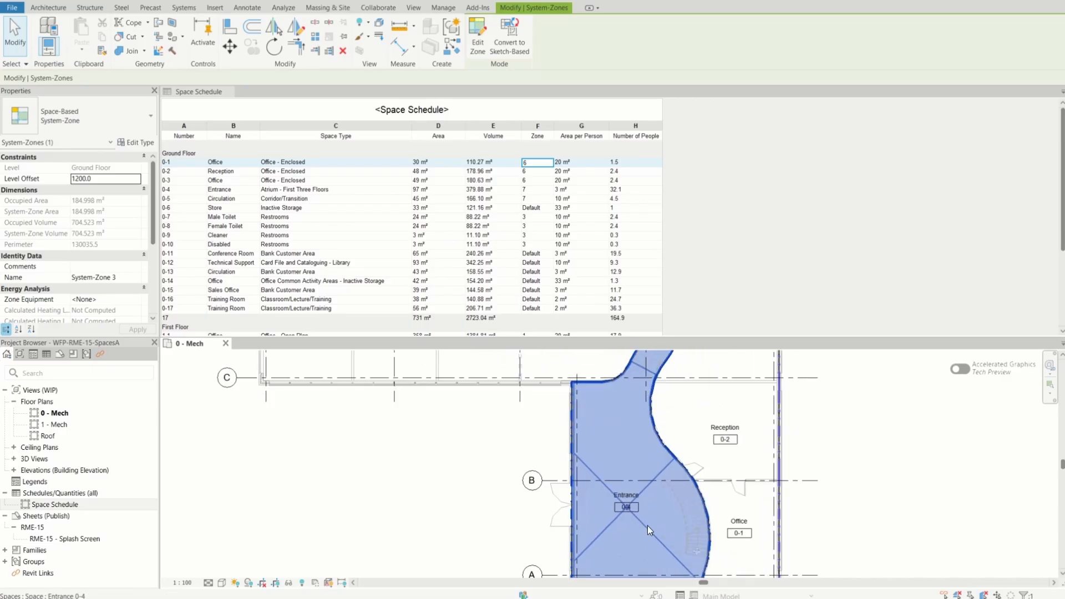
scroll(630, 517, down, 5)
key(Escape)
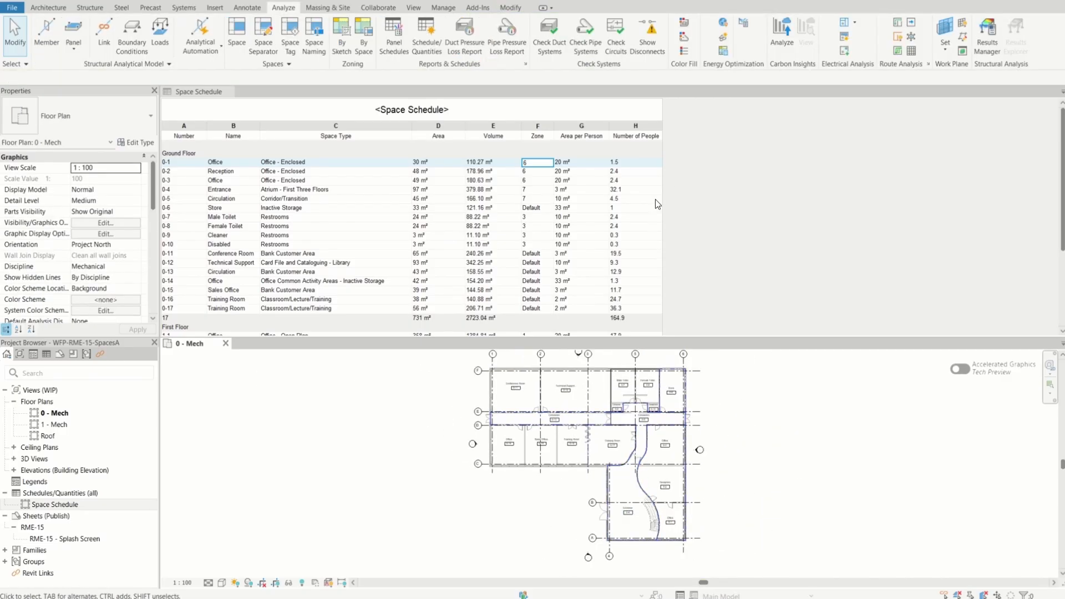
Create a space-based zone combining Conference Room 0-11, Technical Support 0-12, Office 0-14, Sales Office 0-15 and Training Rooms 0-16 and 0-17
click(511, 396)
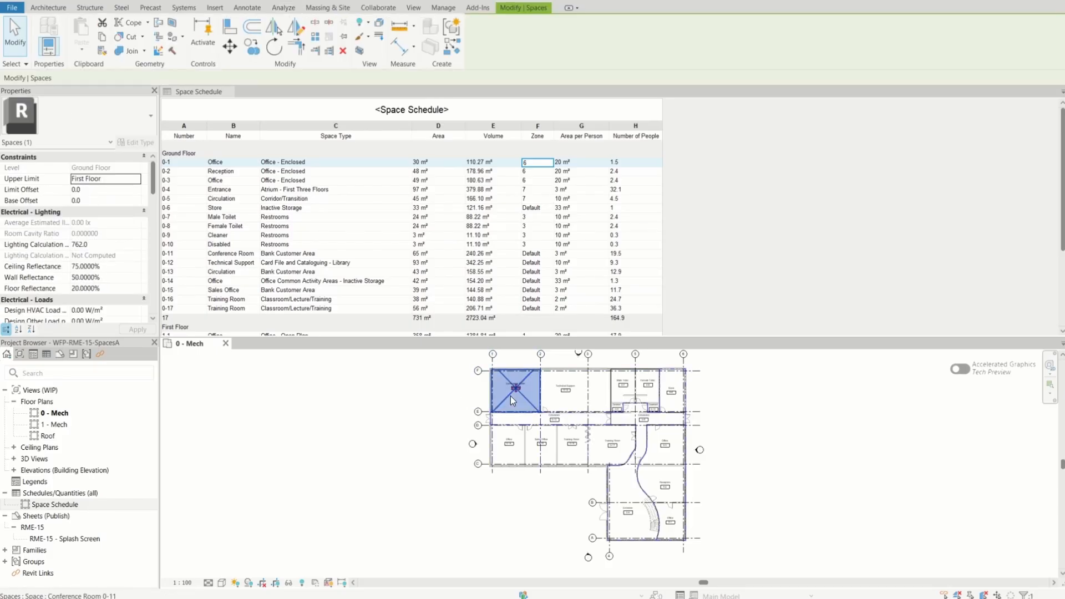
ctrl+click(575, 395)
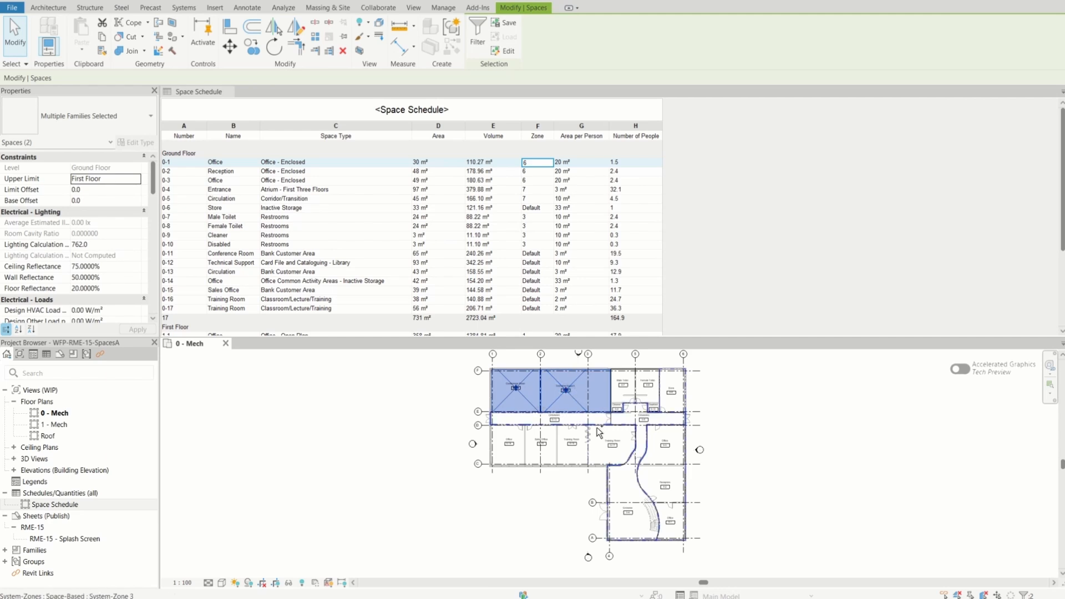
ctrl+click(520, 460)
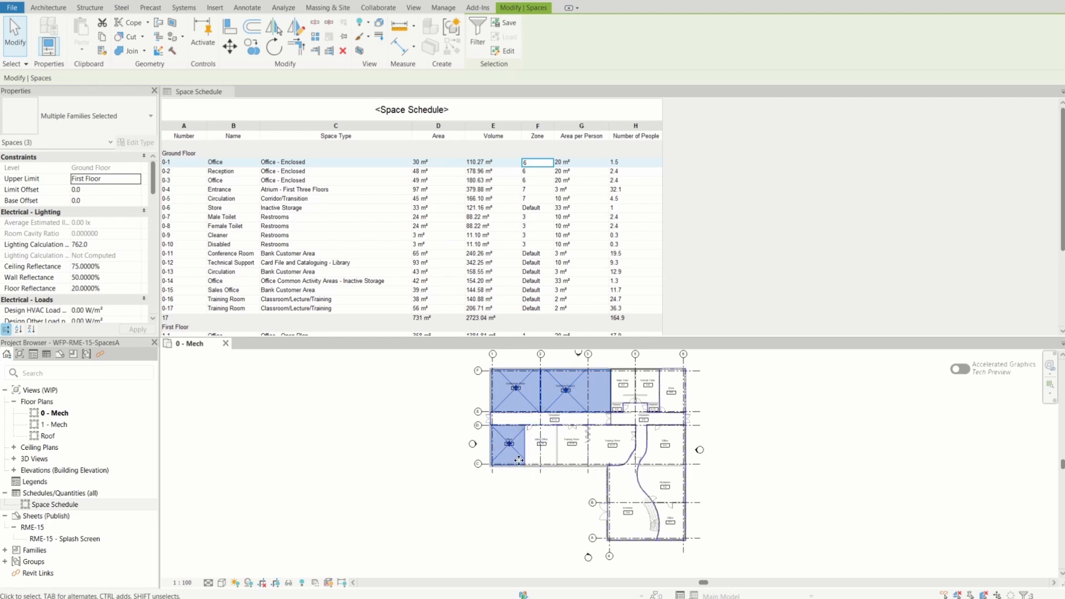
ctrl+click(552, 458)
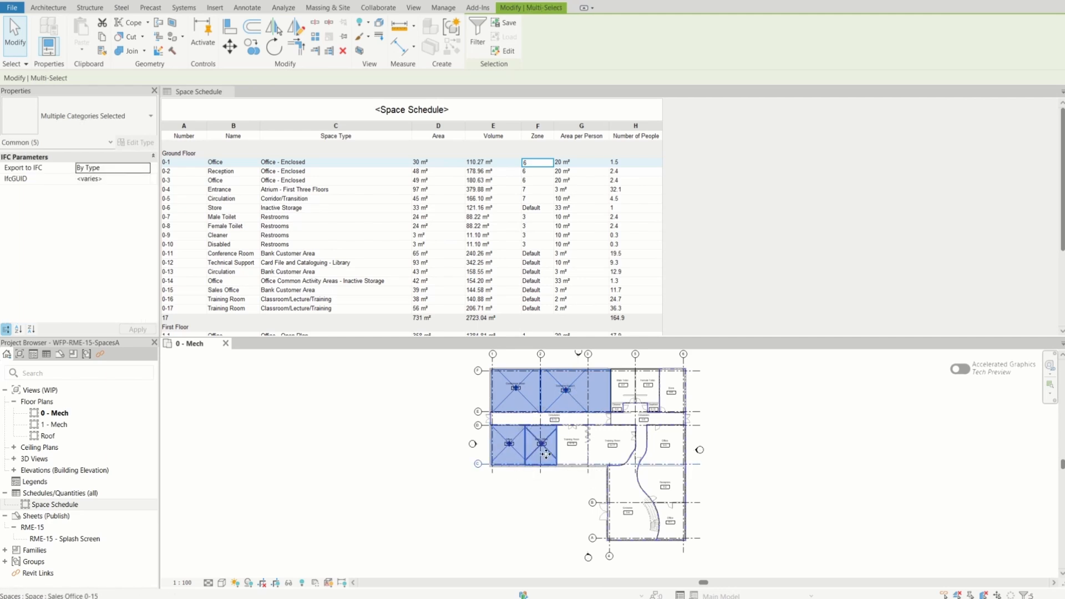
ctrl+click(580, 456)
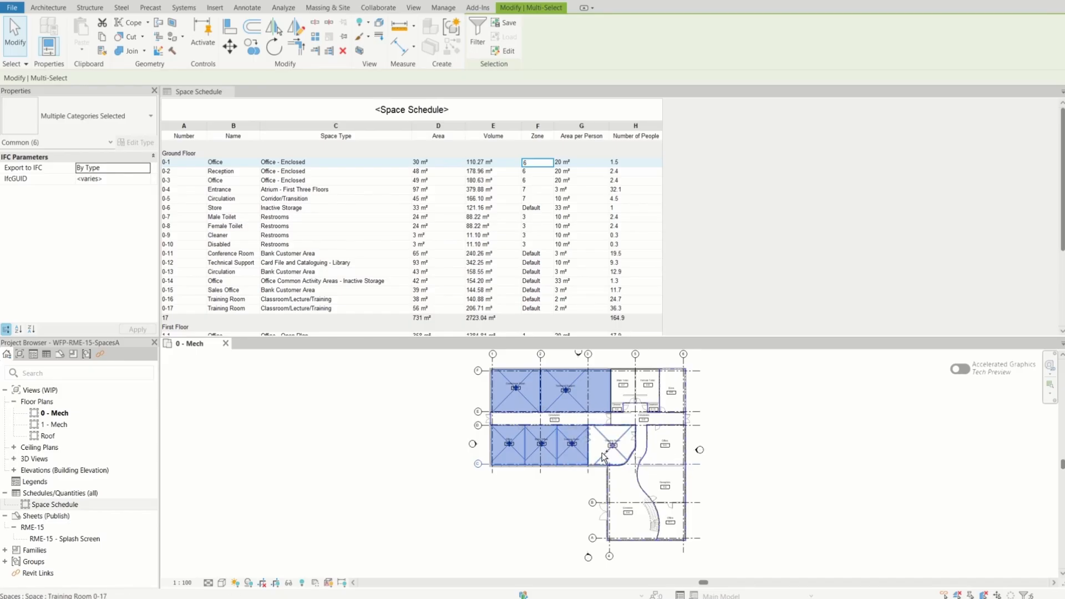
ctrl+click(604, 458)
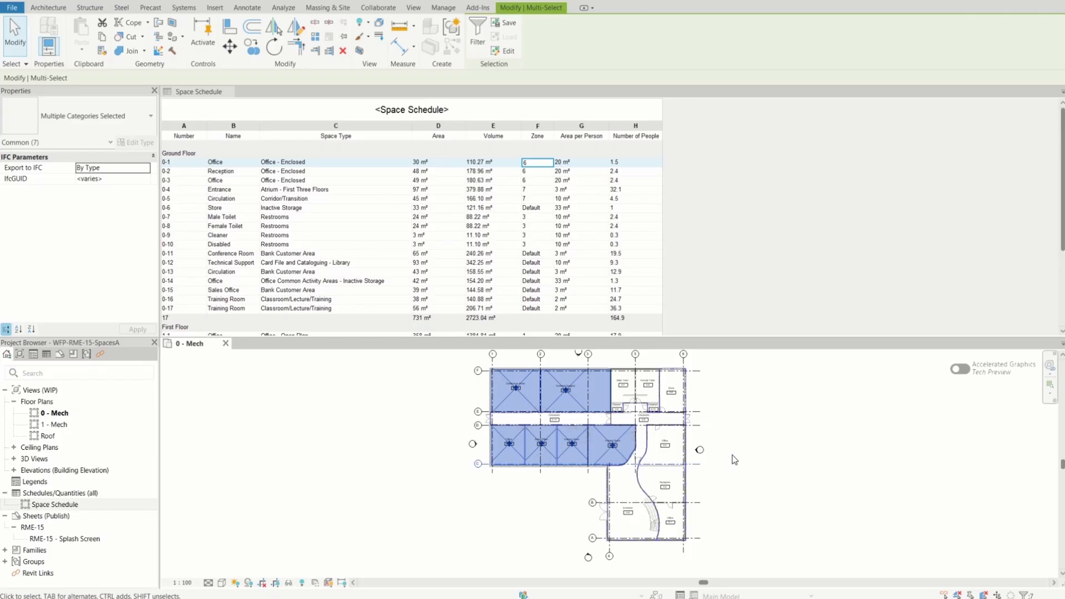
click(281, 8)
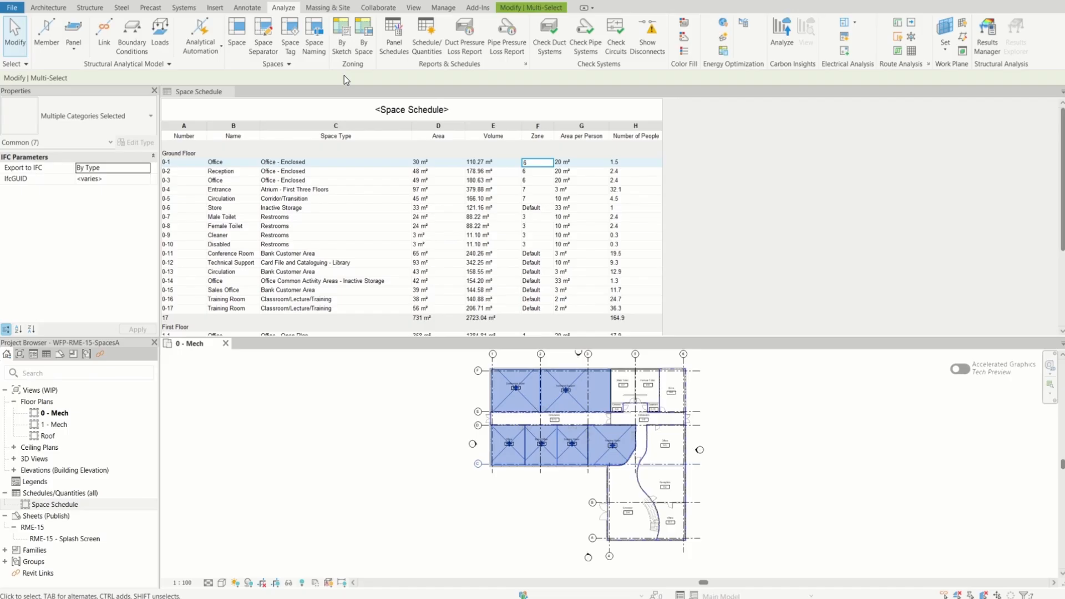
click(358, 41)
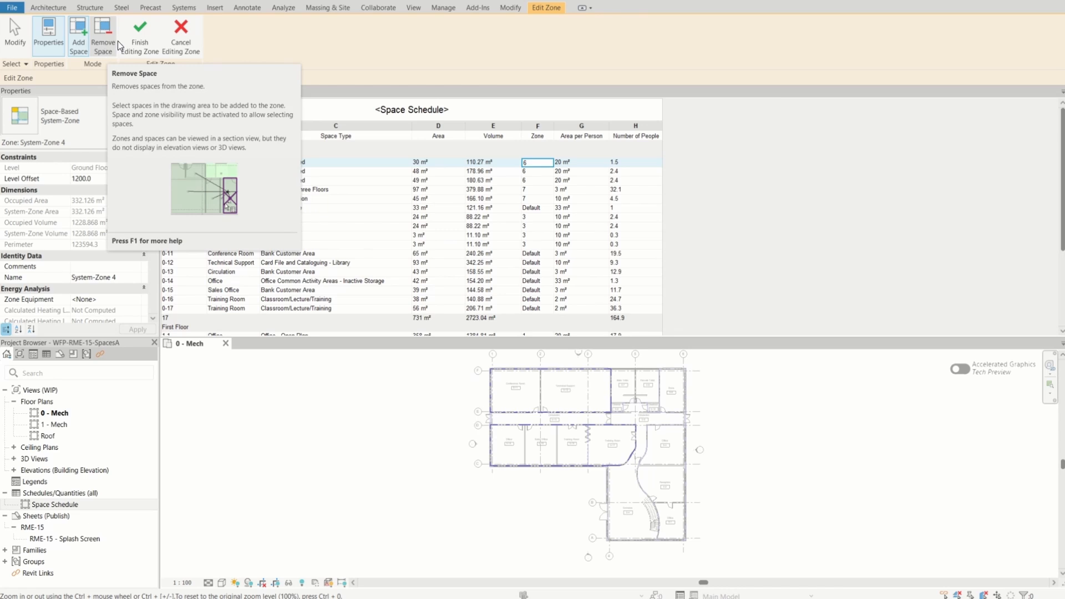
click(141, 35)
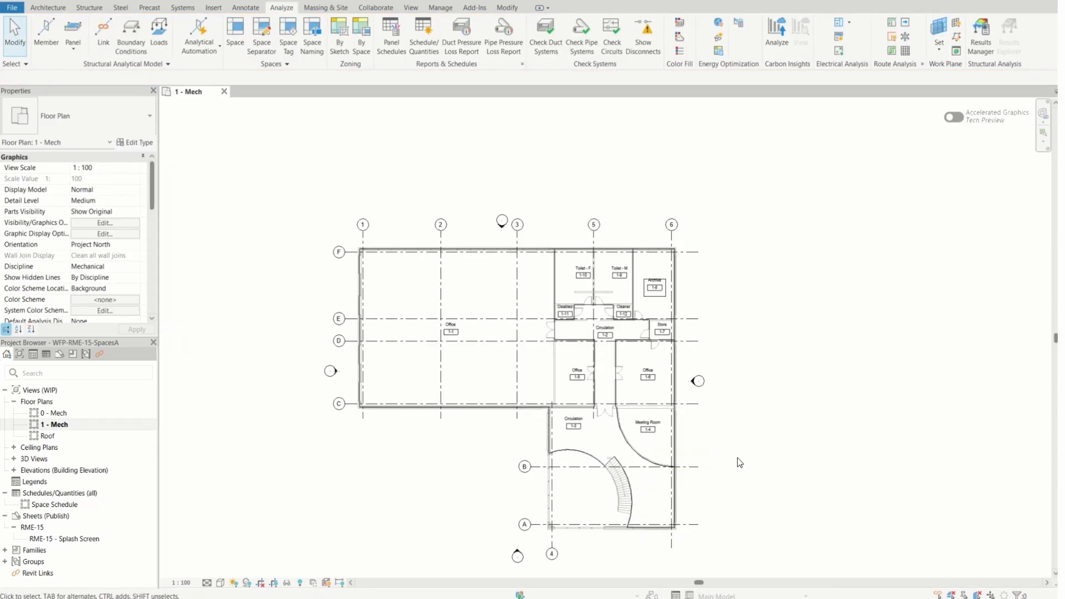
Delete only the space tag of Office 1-1 on the 1 - Mech plan
scroll(440, 341, up, 6)
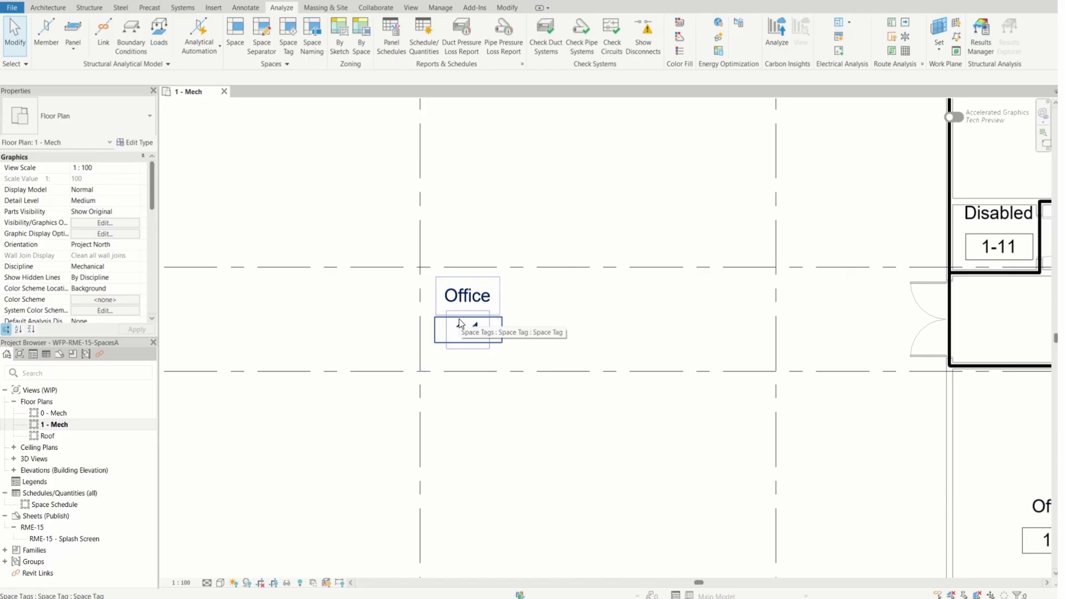
scroll(444, 321, up, 2)
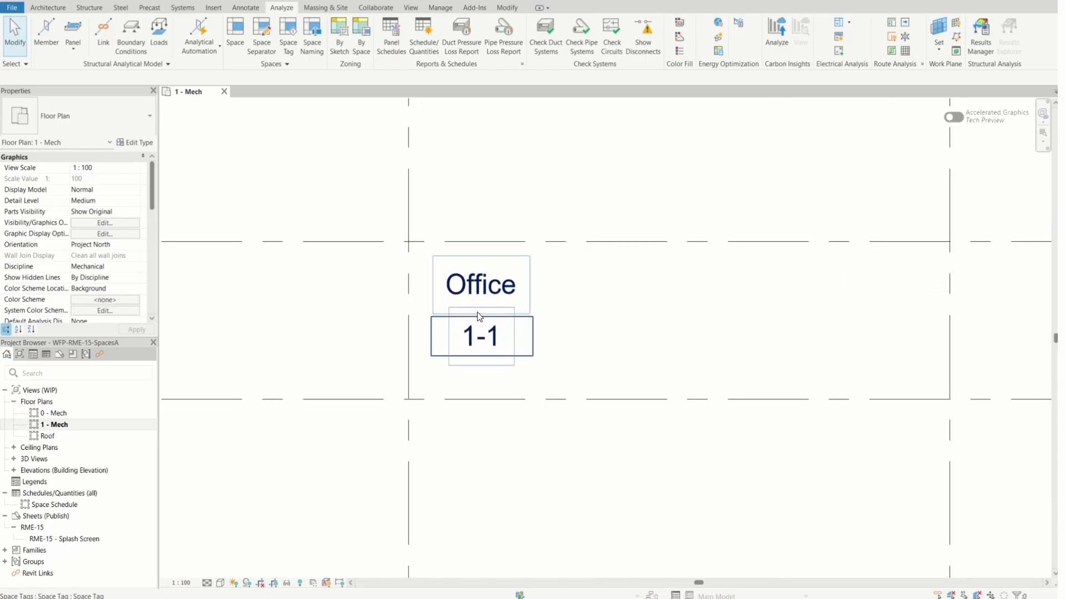
click(490, 298)
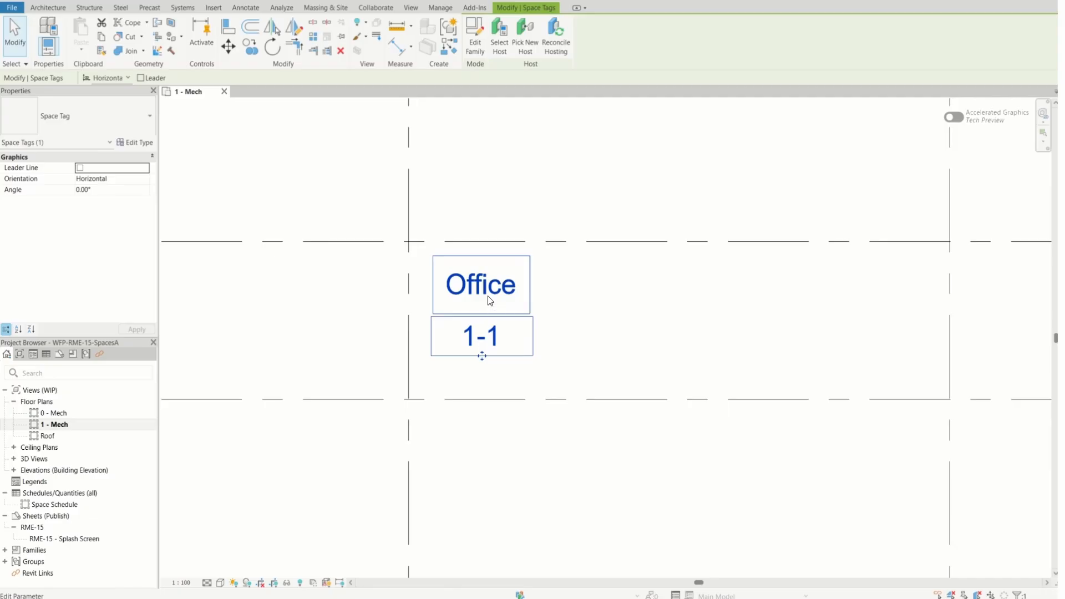
key(Delete)
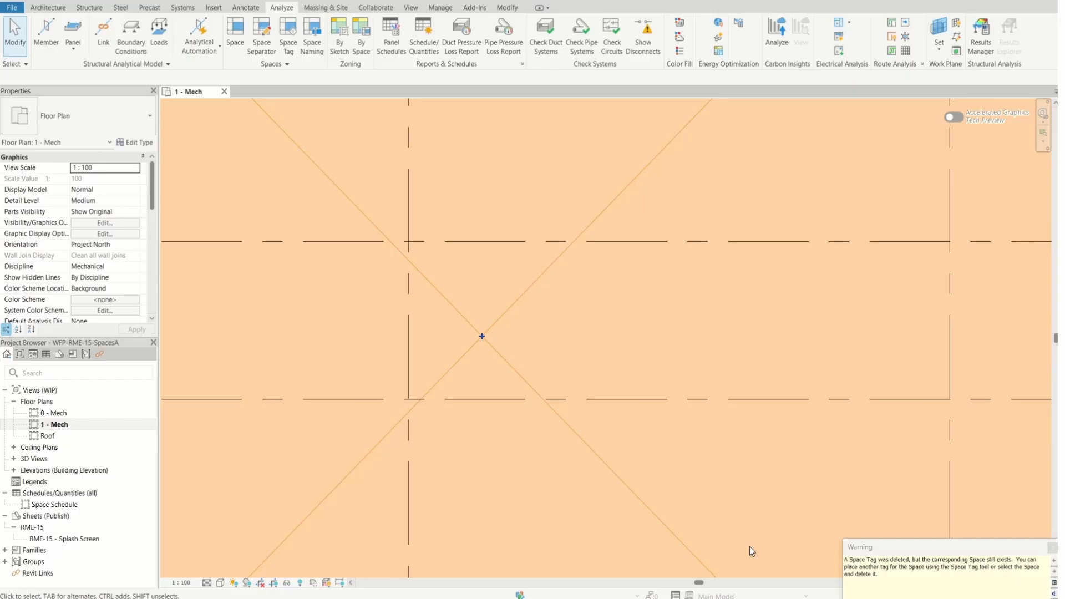
scroll(607, 375, down, 4)
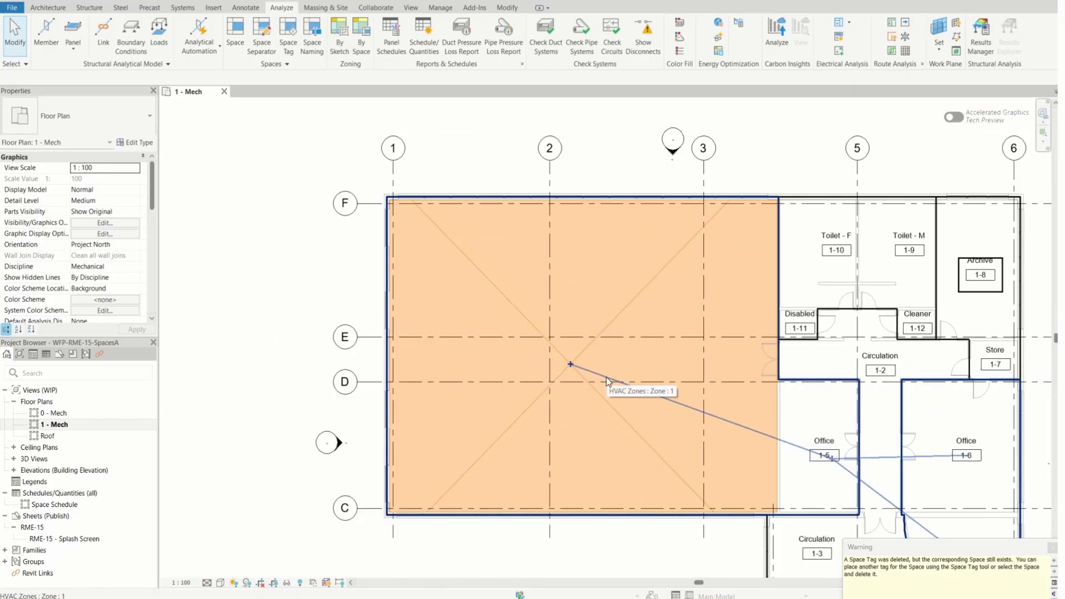
Select the Office 1-1 space together with its tag on the 1 - Mech plan and delete both
scroll(608, 380, up, 5)
double_click(604, 387)
scroll(602, 405, down, 5)
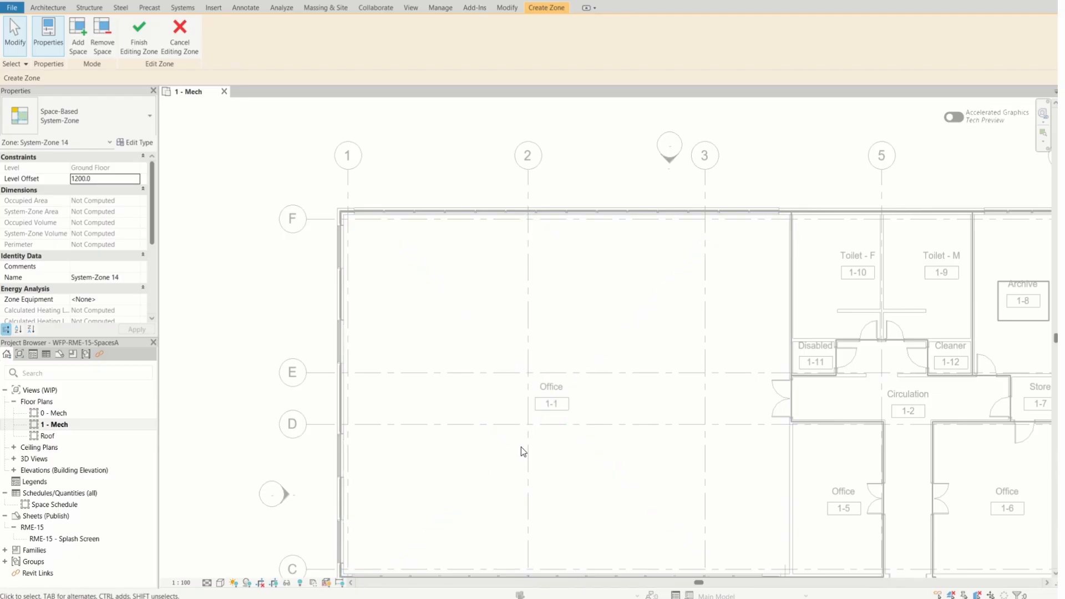
click(584, 378)
scroll(584, 398, up, 3)
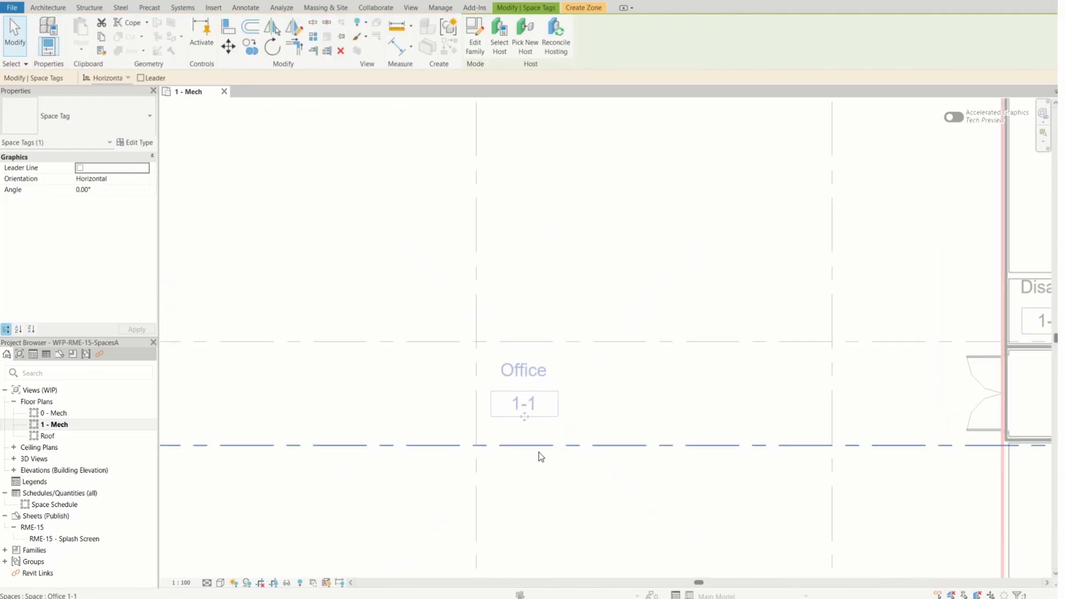
drag(484, 510, 606, 336)
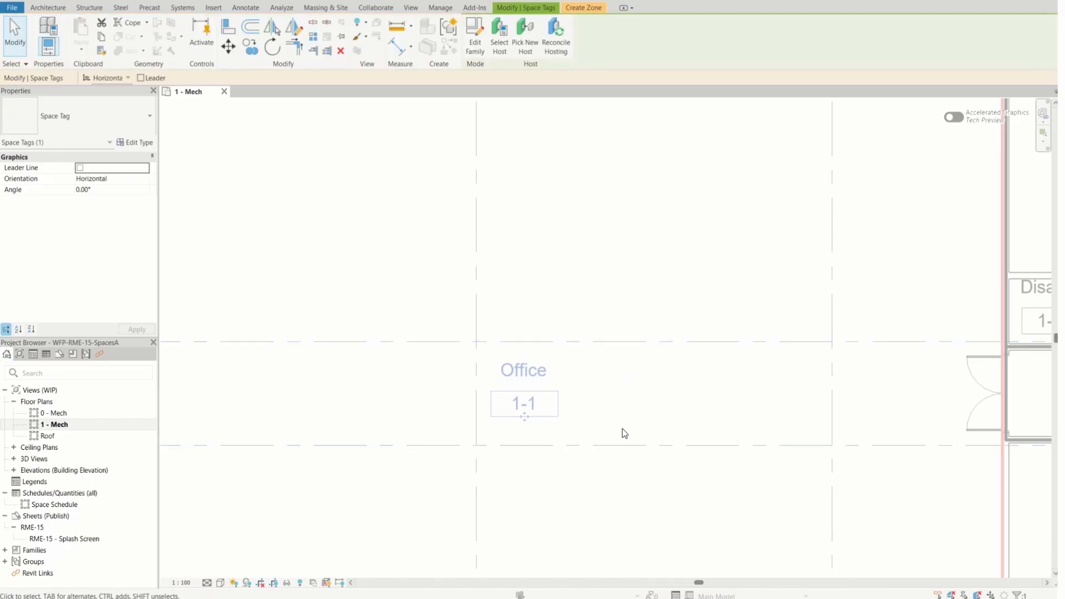
drag(622, 429, 487, 346)
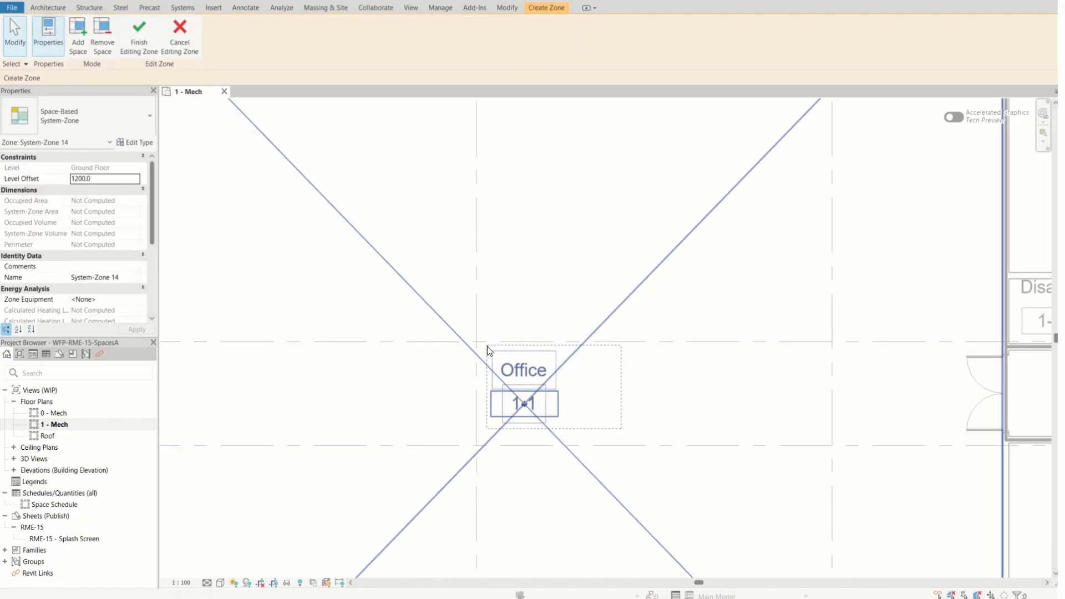
scroll(572, 430, down, 2)
scroll(571, 428, down, 1)
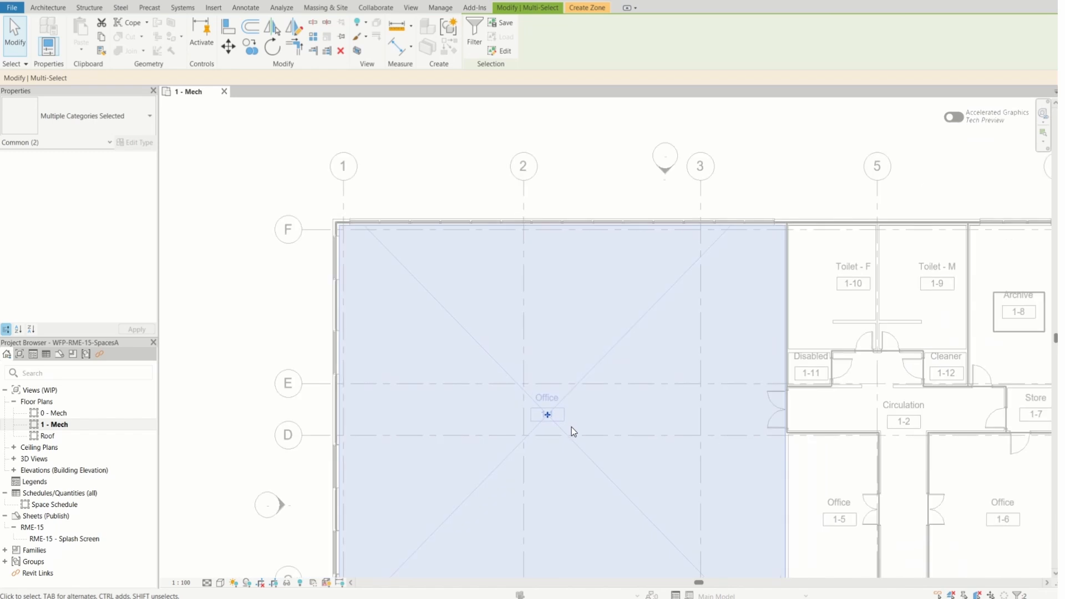
key(Delete)
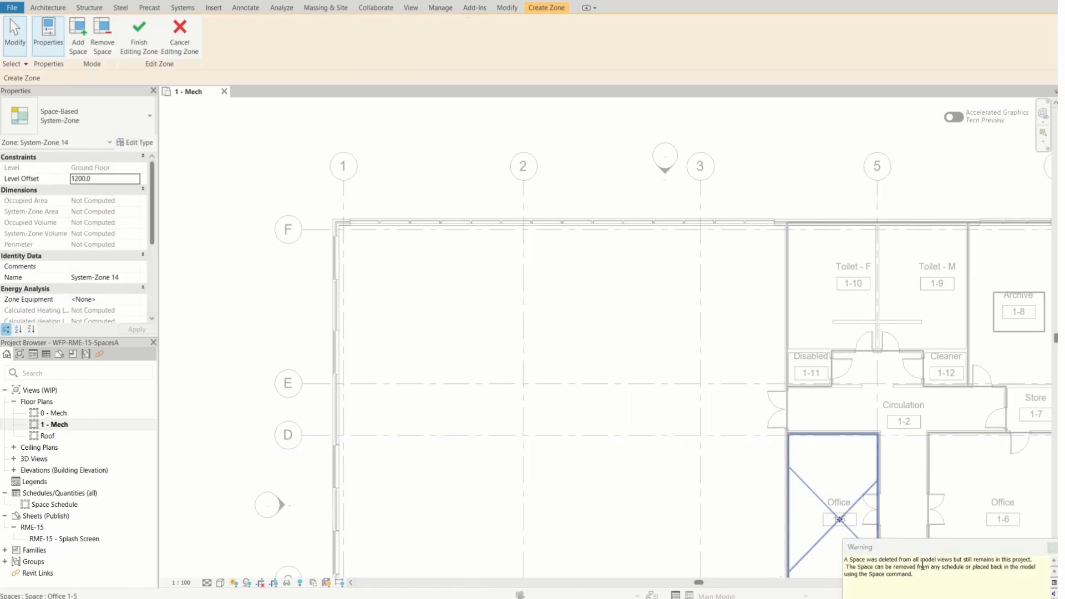
Read the warning about the deleted space and dismiss it
drag(915, 575, 841, 562)
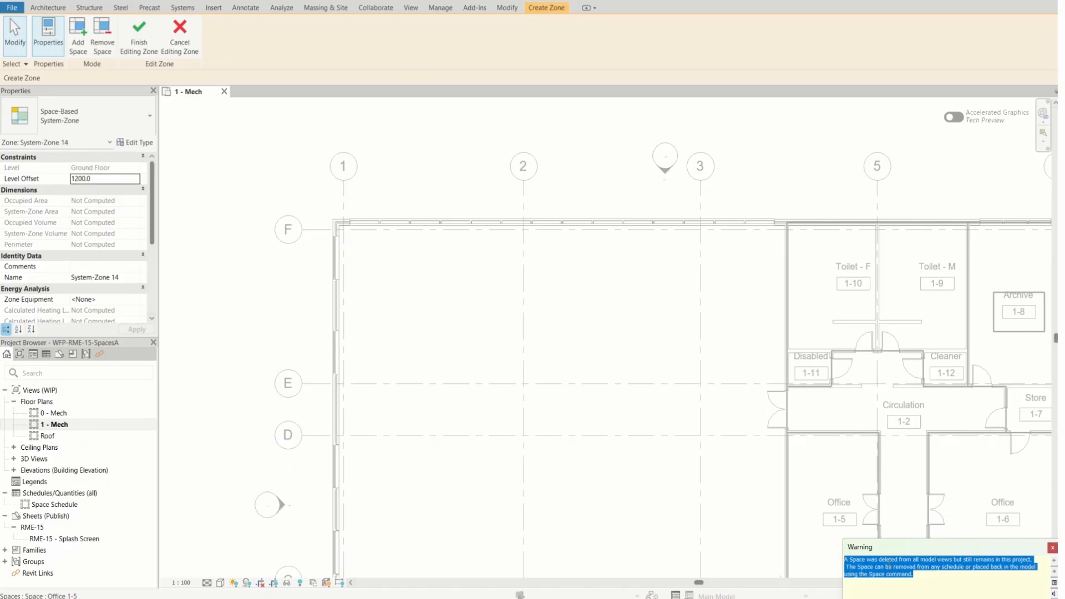
click(927, 572)
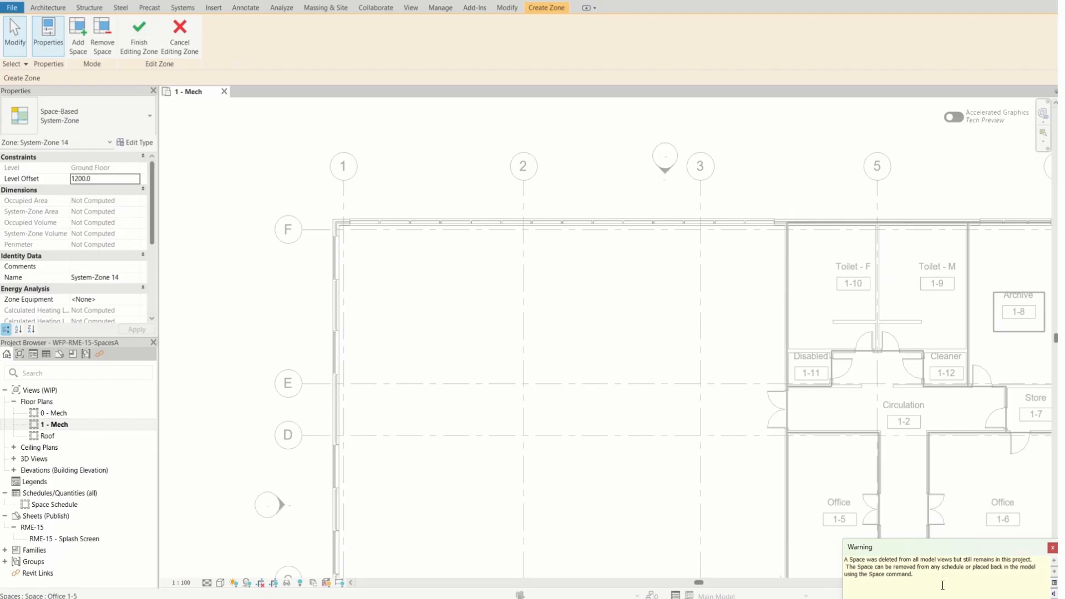
click(1053, 549)
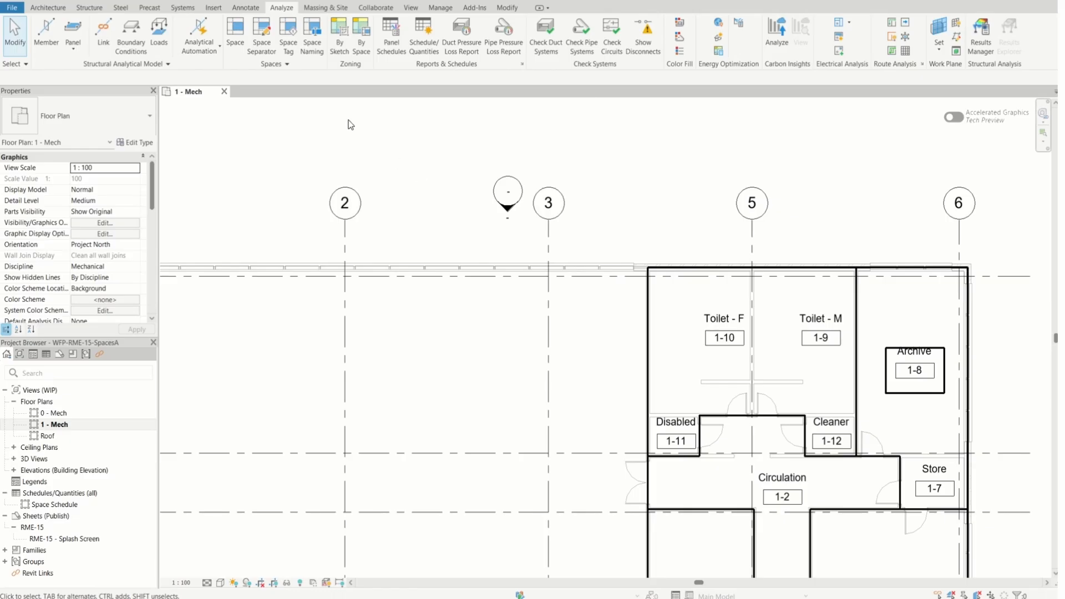
Draw a vertical space separator about 7350 mm long from the external wall between grids 2 and 3 to grid E
click(268, 42)
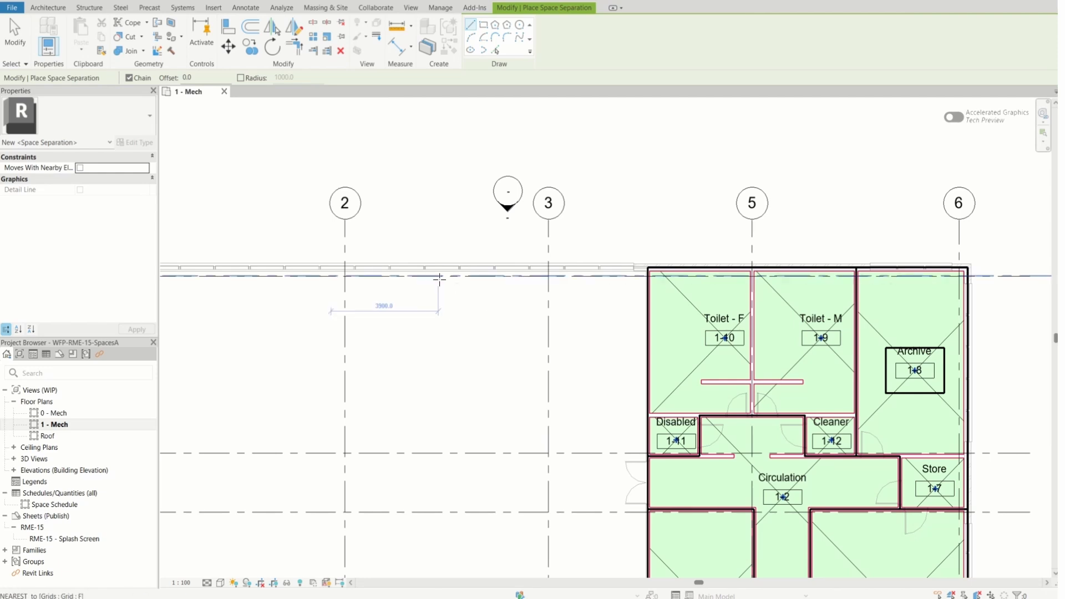
scroll(445, 274, up, 3)
scroll(445, 274, up, 2)
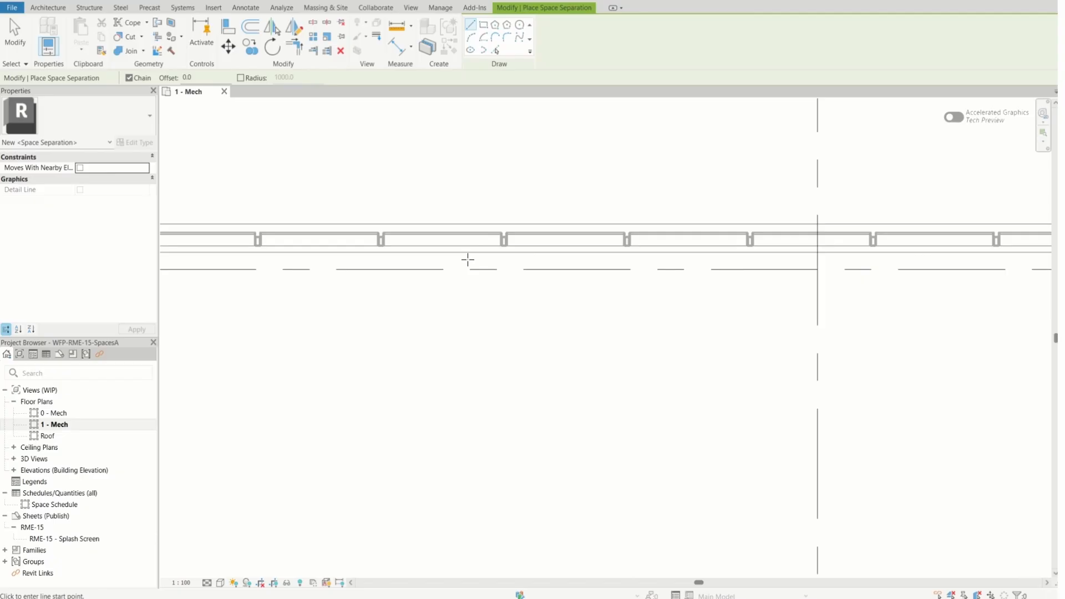
scroll(471, 260, down, 2)
scroll(478, 264, up, 4)
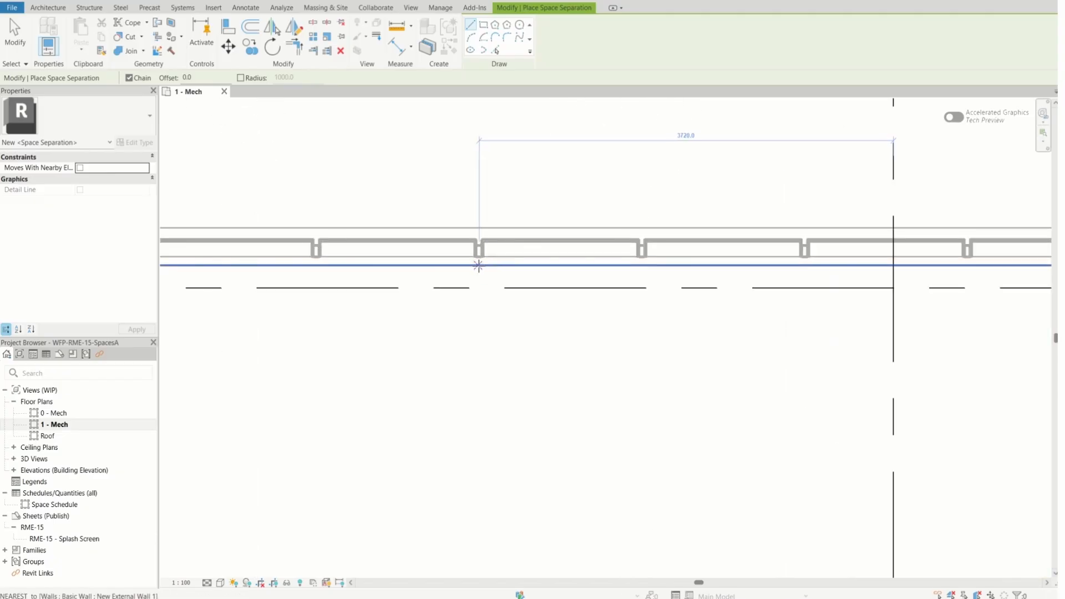
click(479, 265)
scroll(477, 277, down, 3)
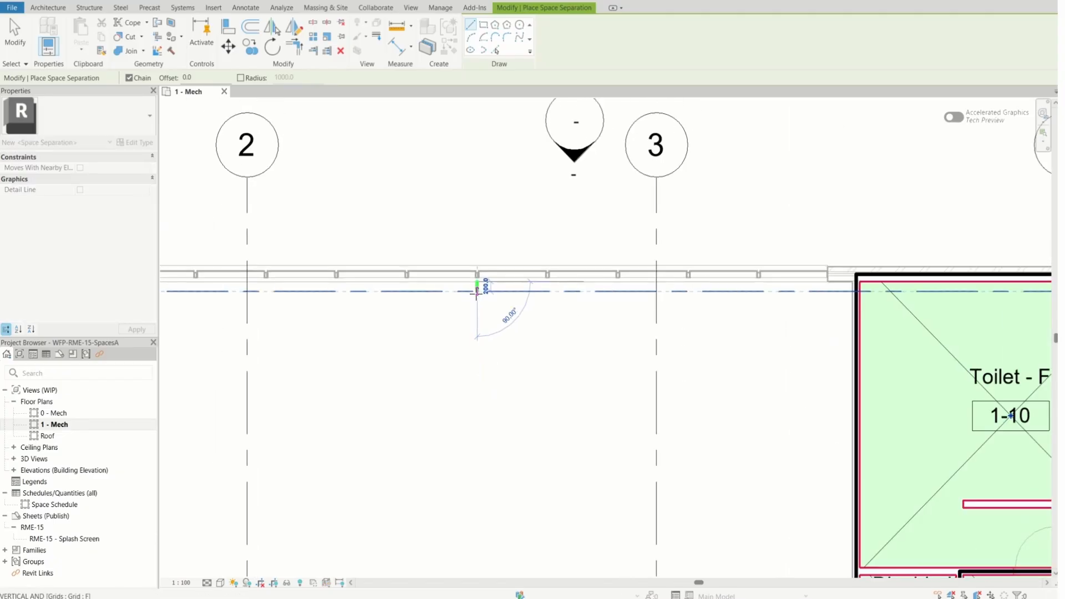
scroll(476, 291, down, 2)
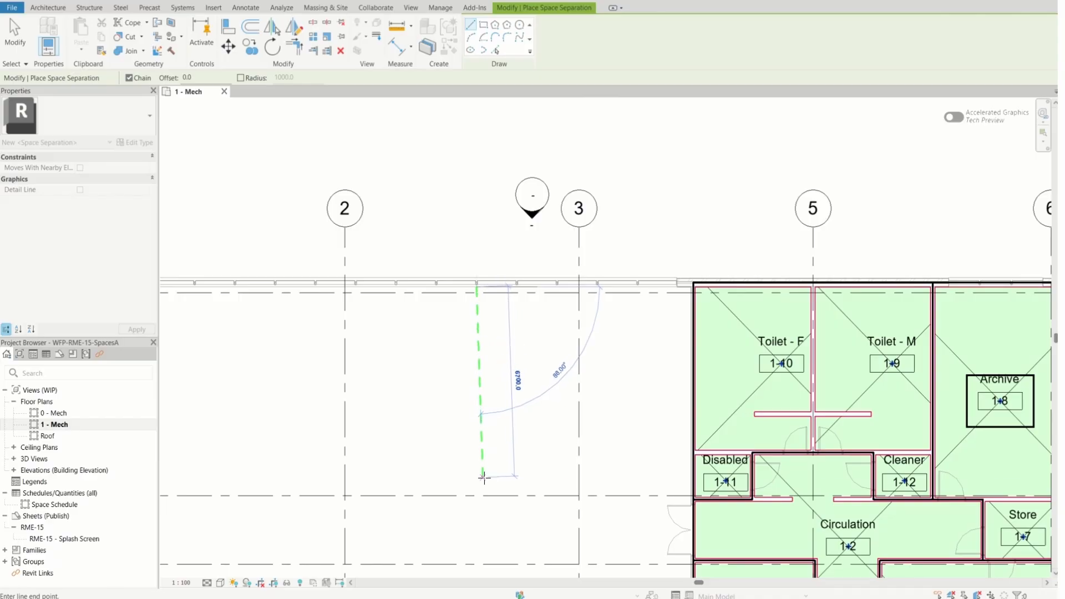
scroll(476, 492, up, 3)
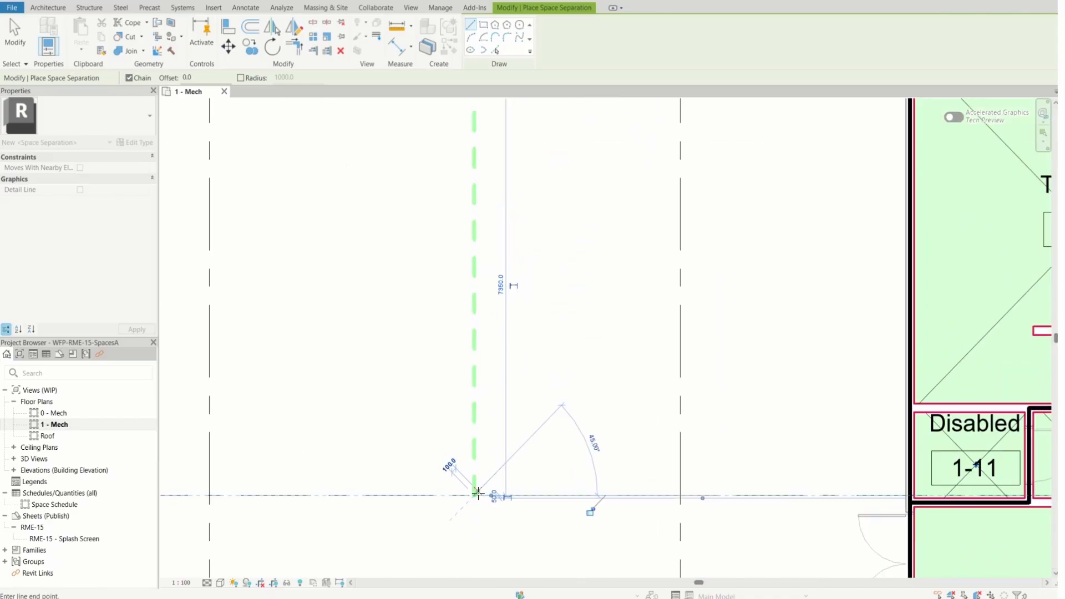
click(477, 495)
Continue the space separator horizontally along grid E to the wall beside Disabled 1-11 and finish placing separators
scroll(534, 497, down, 3)
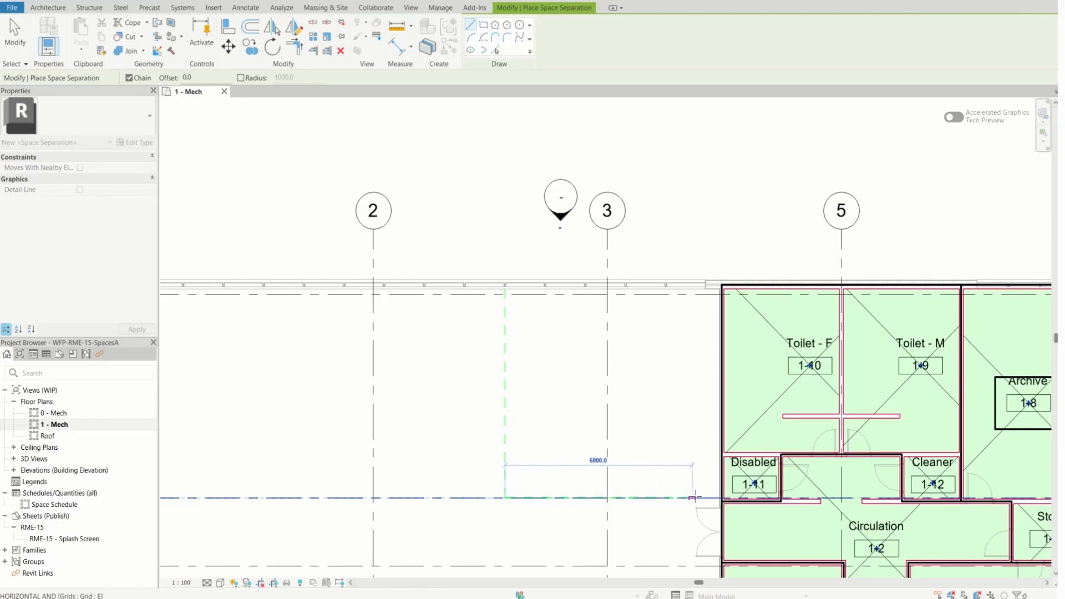
scroll(695, 495, up, 5)
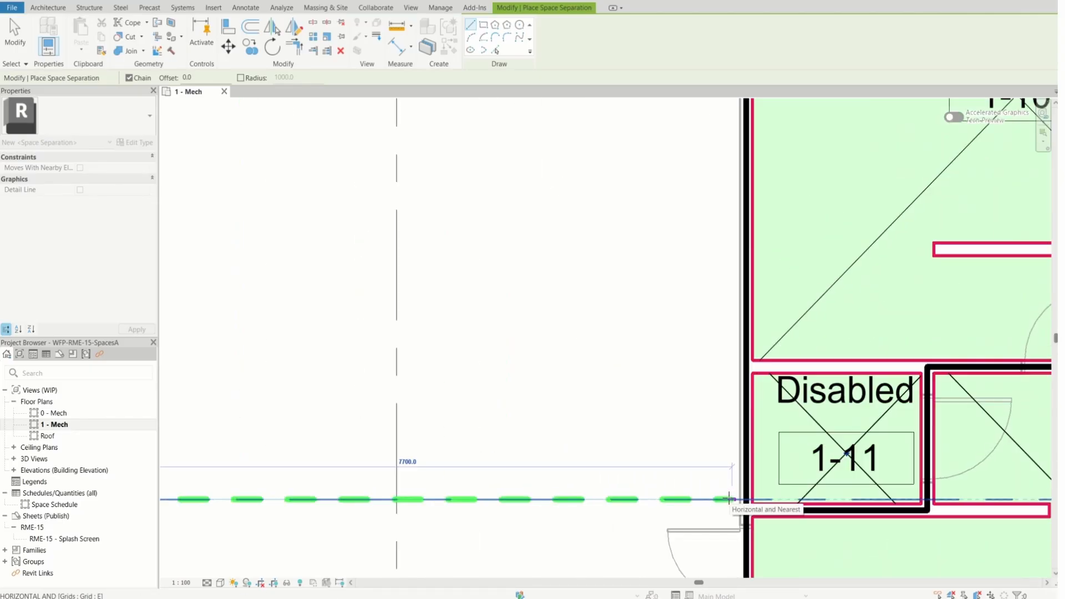
click(741, 500)
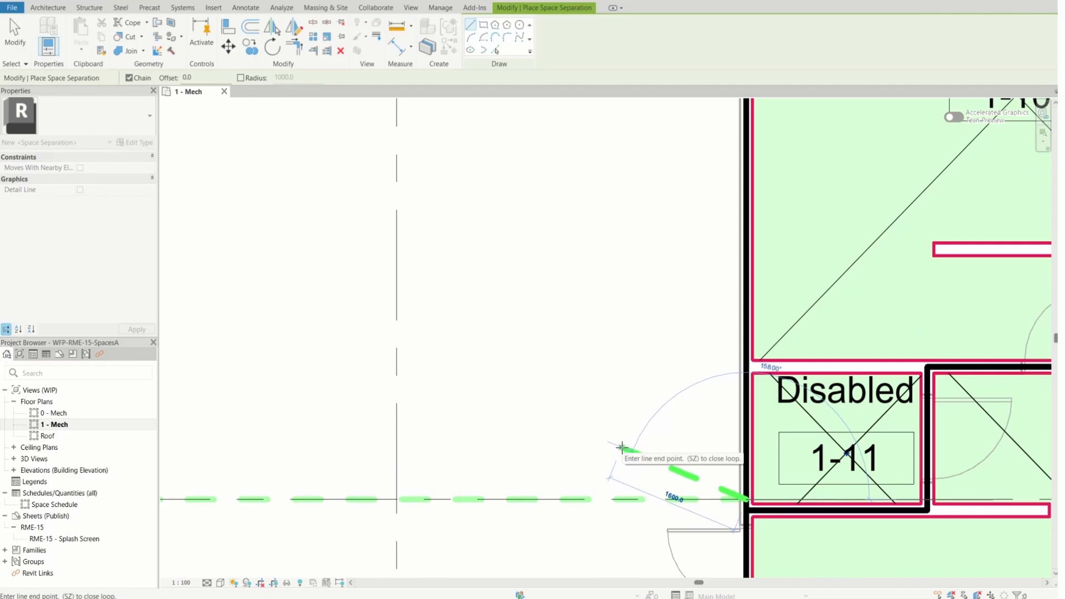
key(Escape)
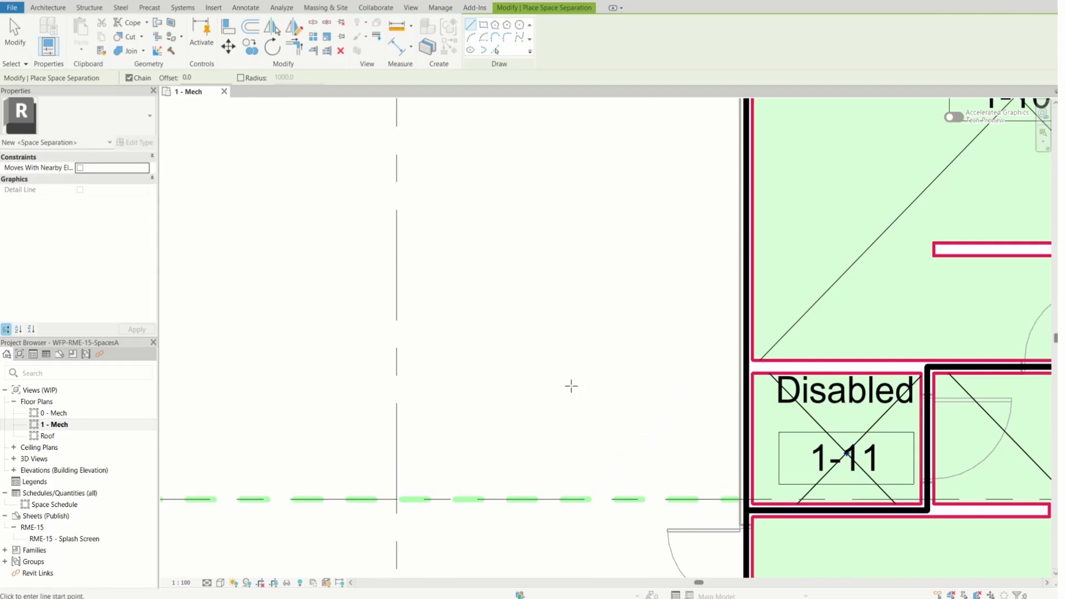
scroll(571, 386, down, 3)
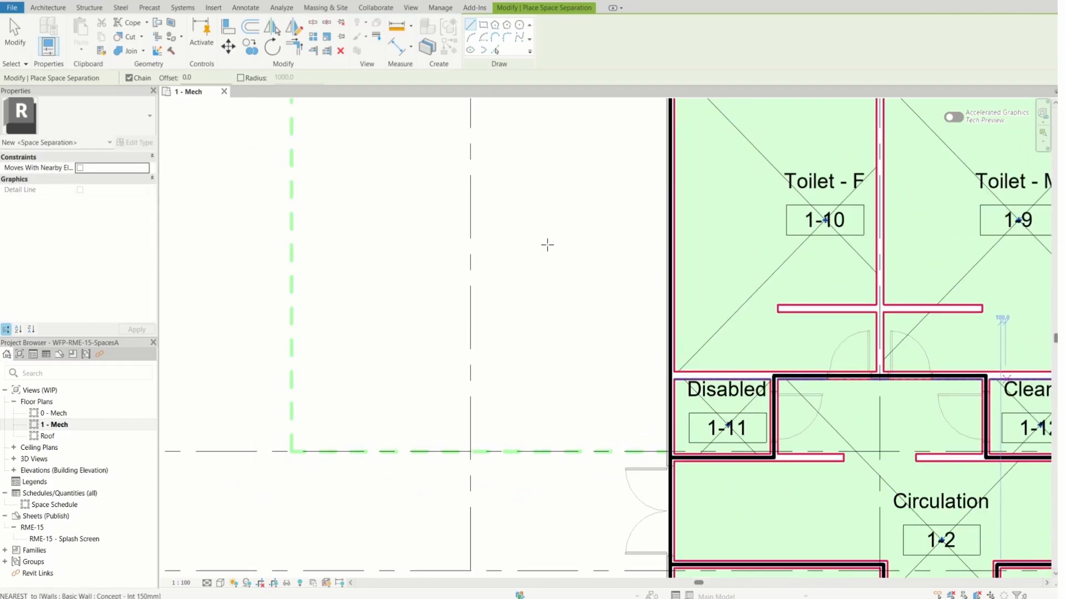
key(Escape)
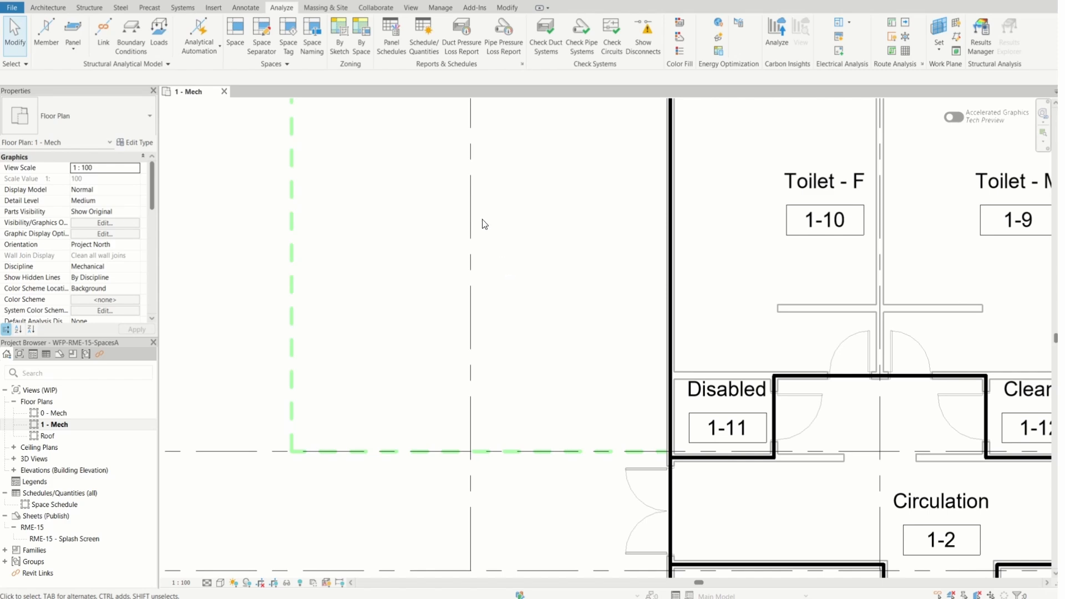
Place the existing unplaced 1-1 Office space inside the area enclosed by the new space separators on 1 - Mech
click(241, 34)
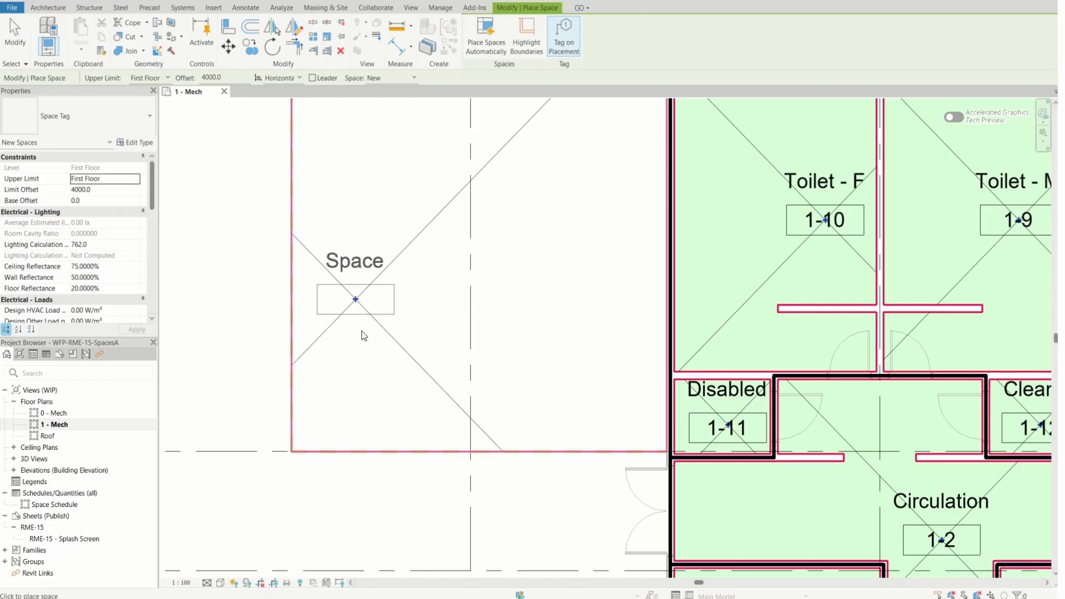
scroll(363, 333, down, 2)
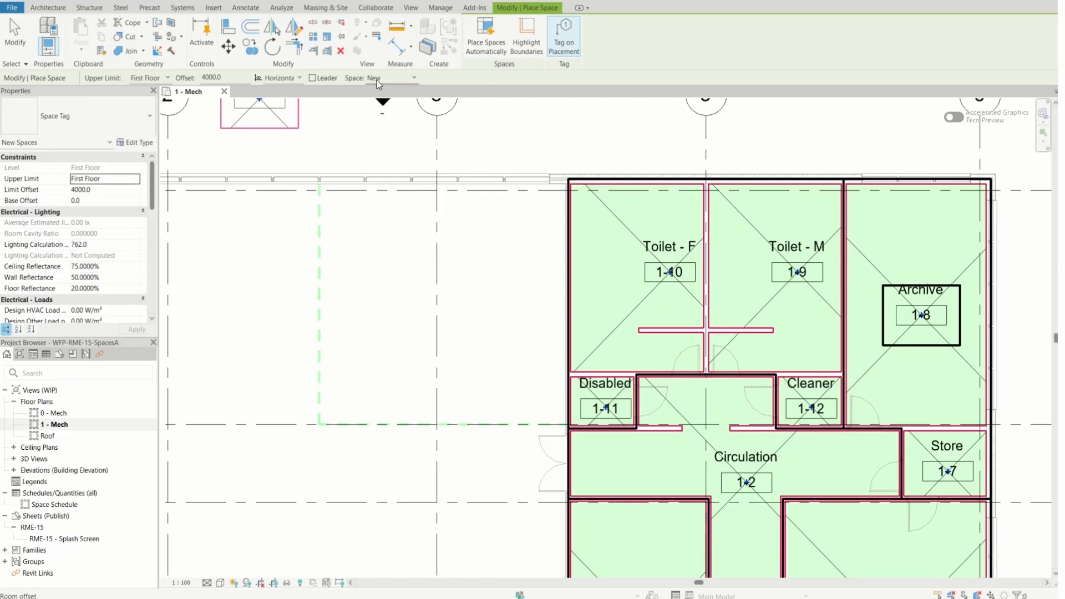
click(413, 78)
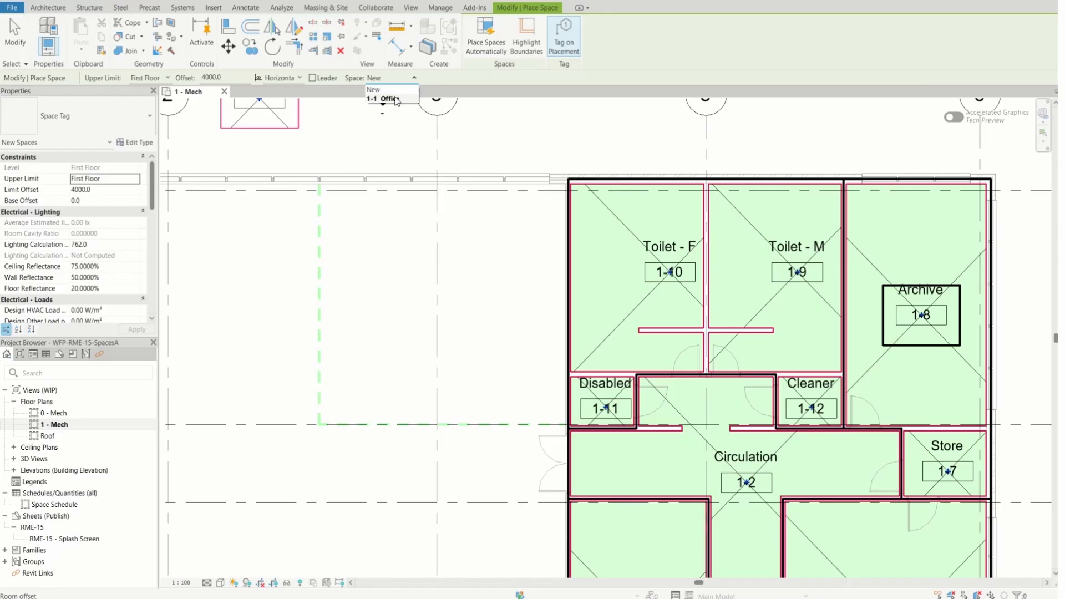
click(395, 98)
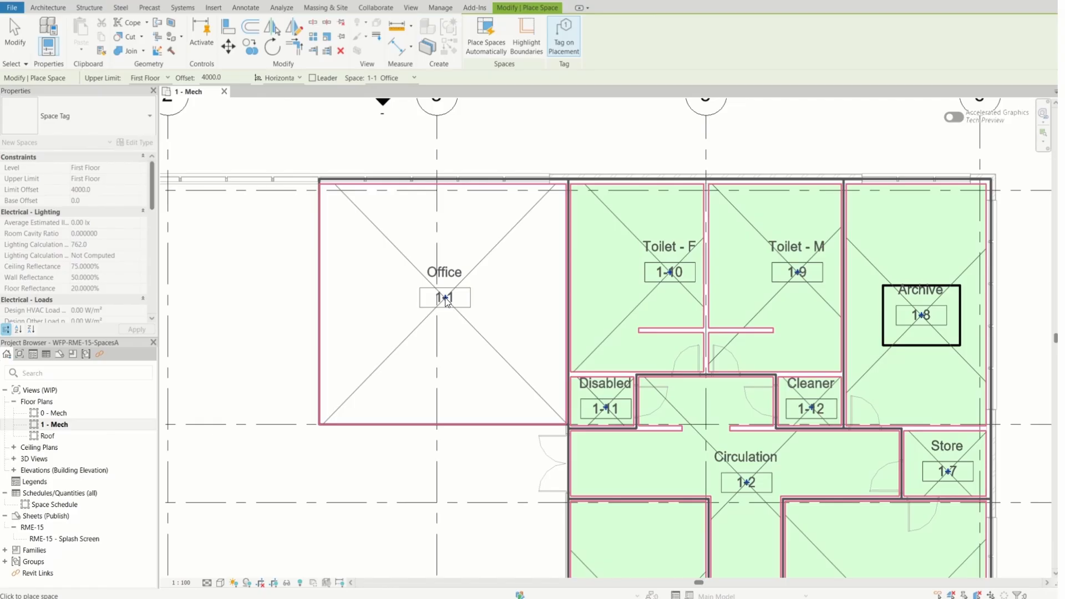
click(445, 302)
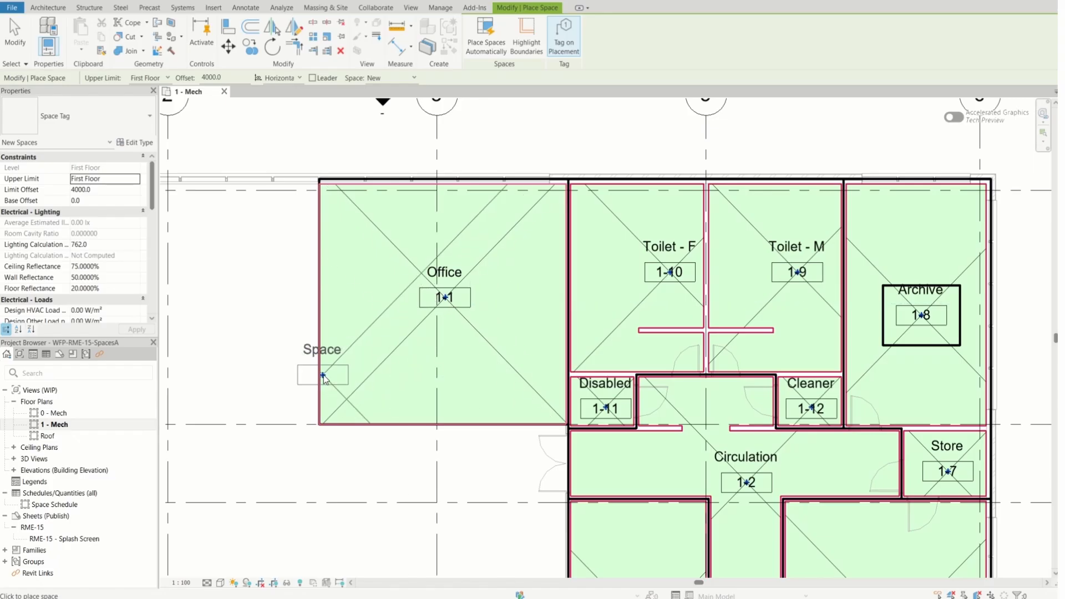
key(Escape)
scroll(418, 281, up, 5)
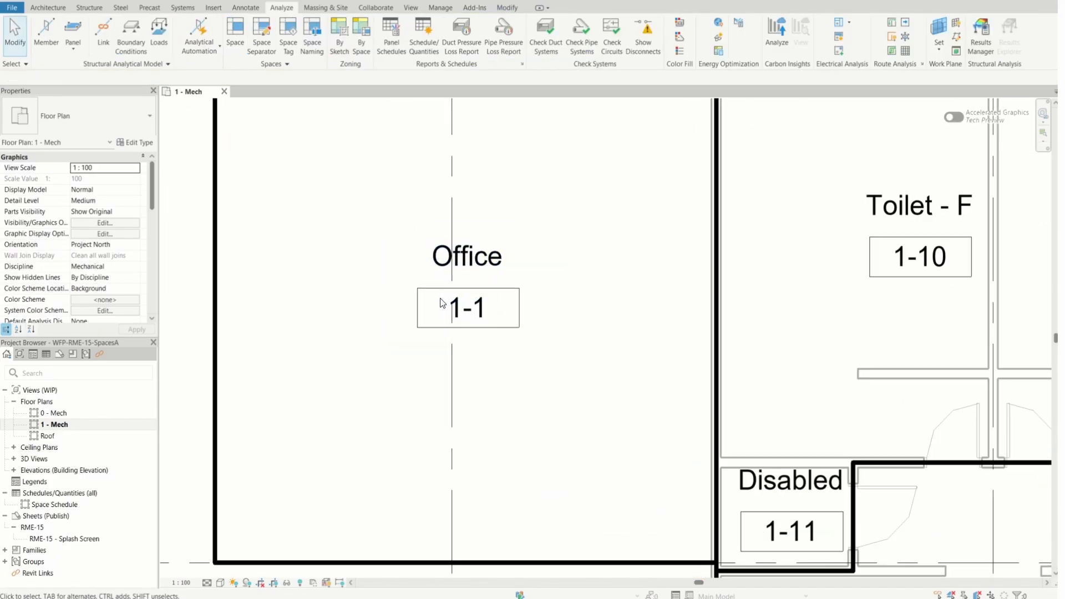
Select the newly placed Office space beside Toilet - F and change its number to 1-13
scroll(478, 296, down, 5)
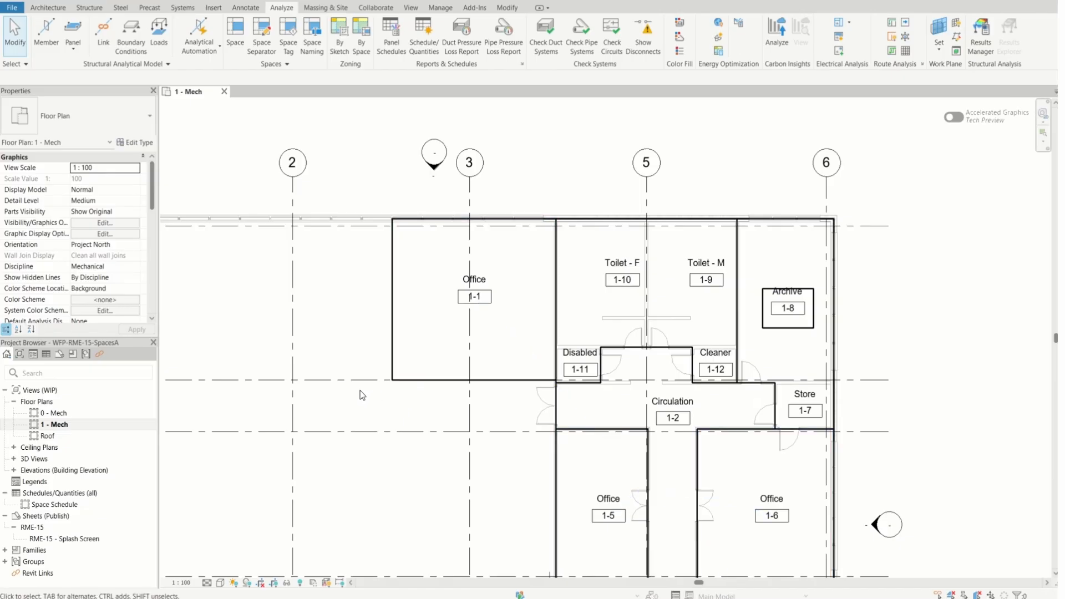
click(414, 333)
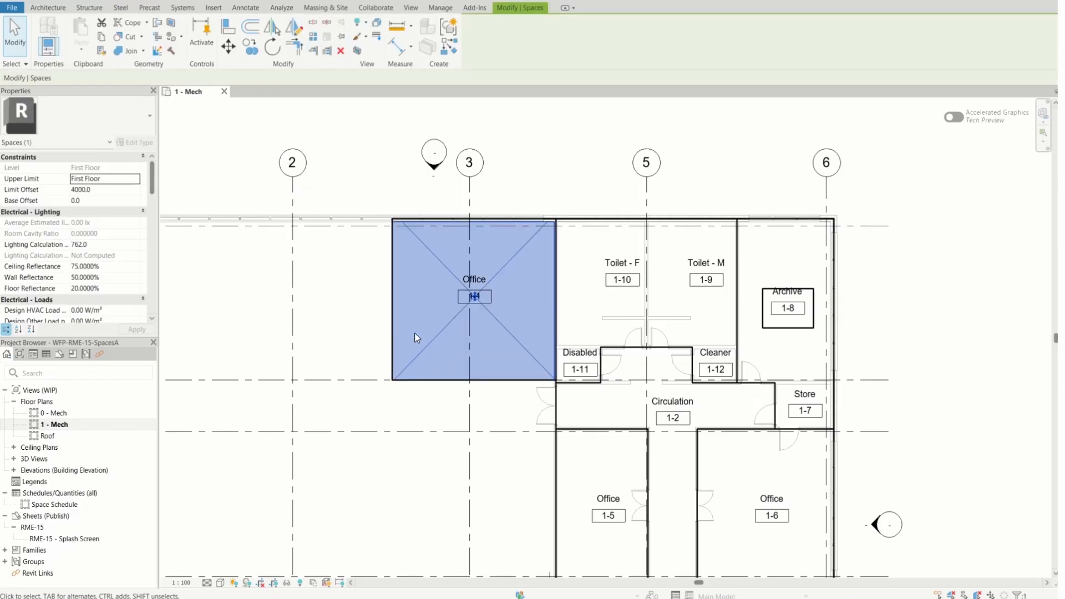
scroll(105, 284, down, 3)
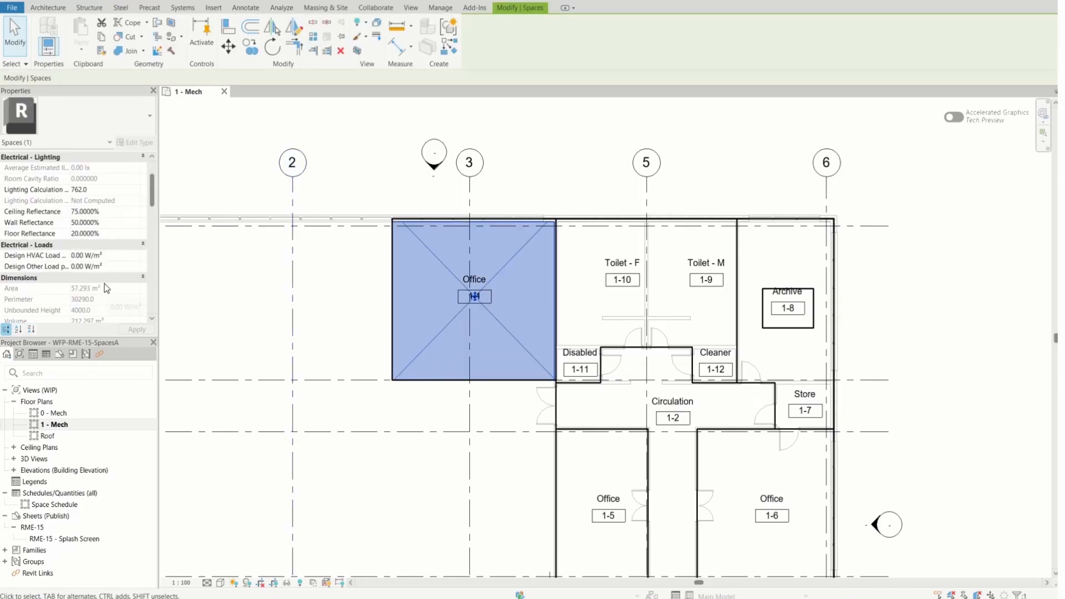
scroll(104, 285, down, 3)
scroll(104, 285, up, 5)
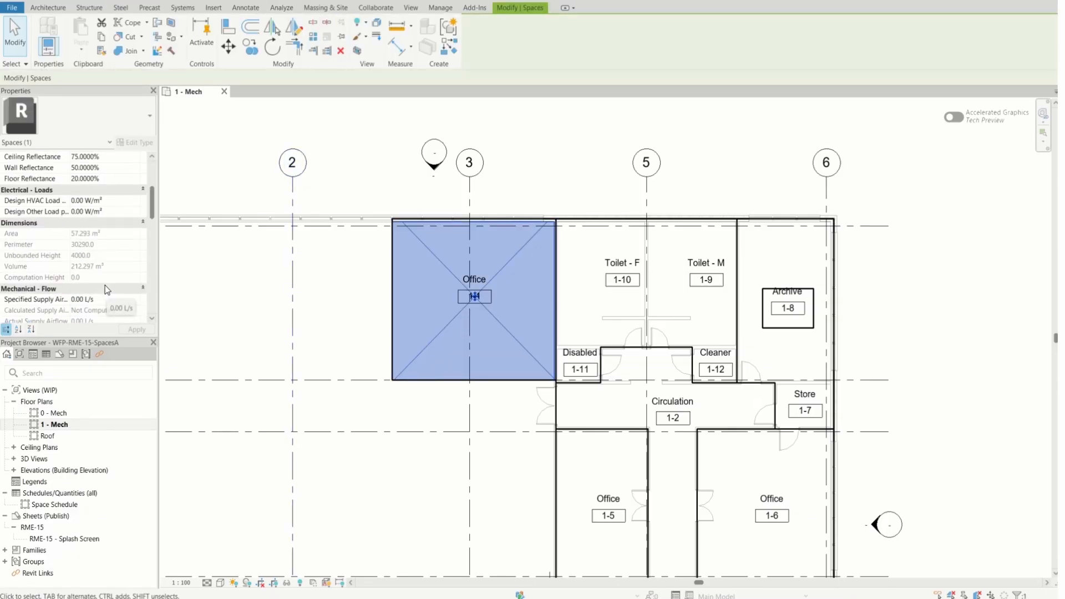
scroll(105, 285, up, 1)
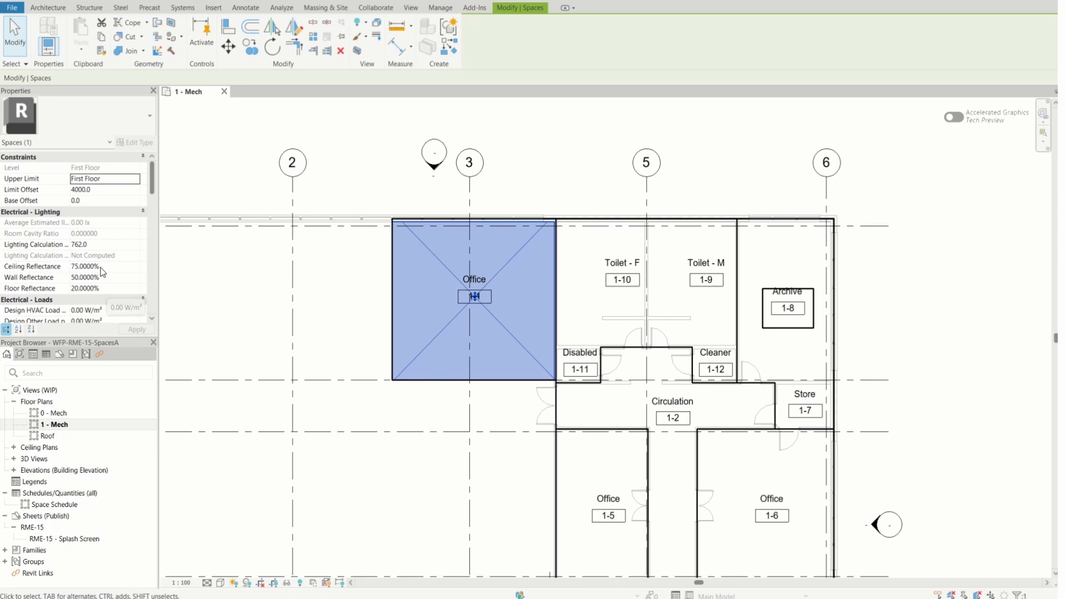
scroll(101, 267, down, 4)
scroll(112, 275, down, 2)
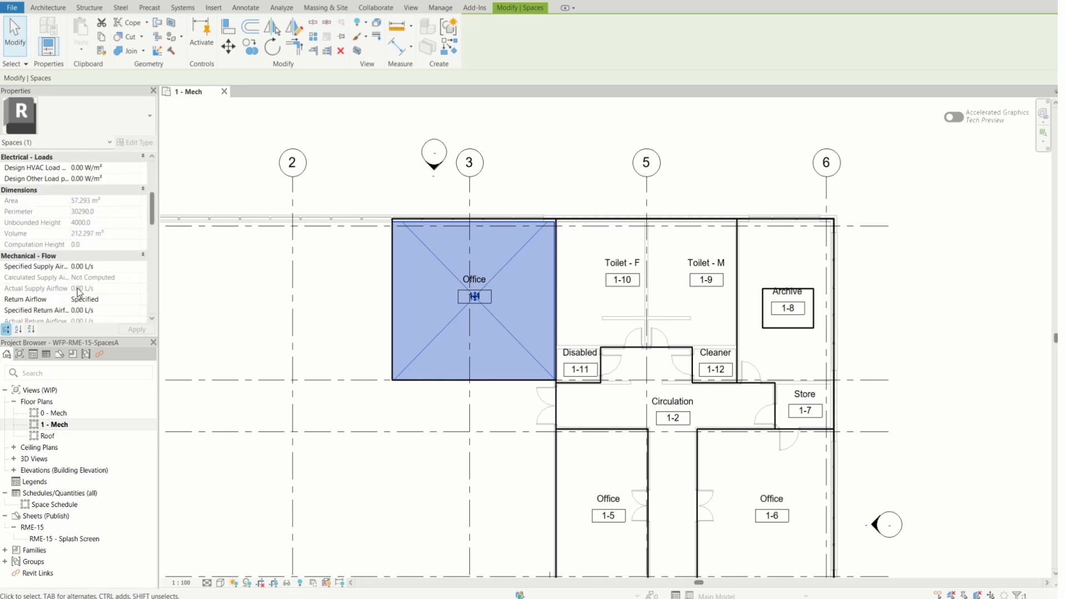
scroll(79, 294, down, 2)
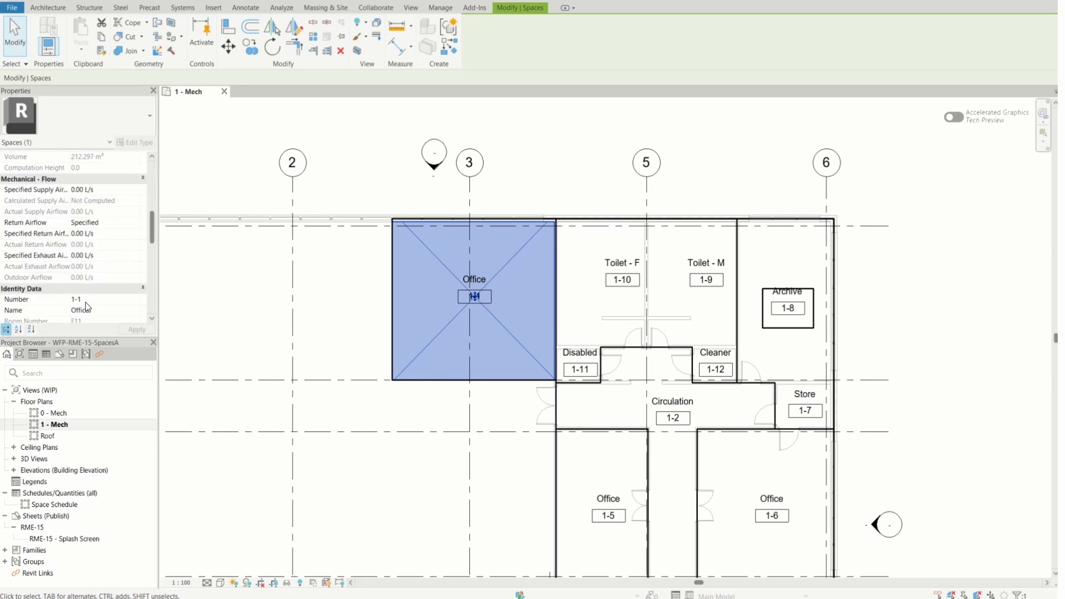
scroll(85, 302, down, 1)
click(85, 278)
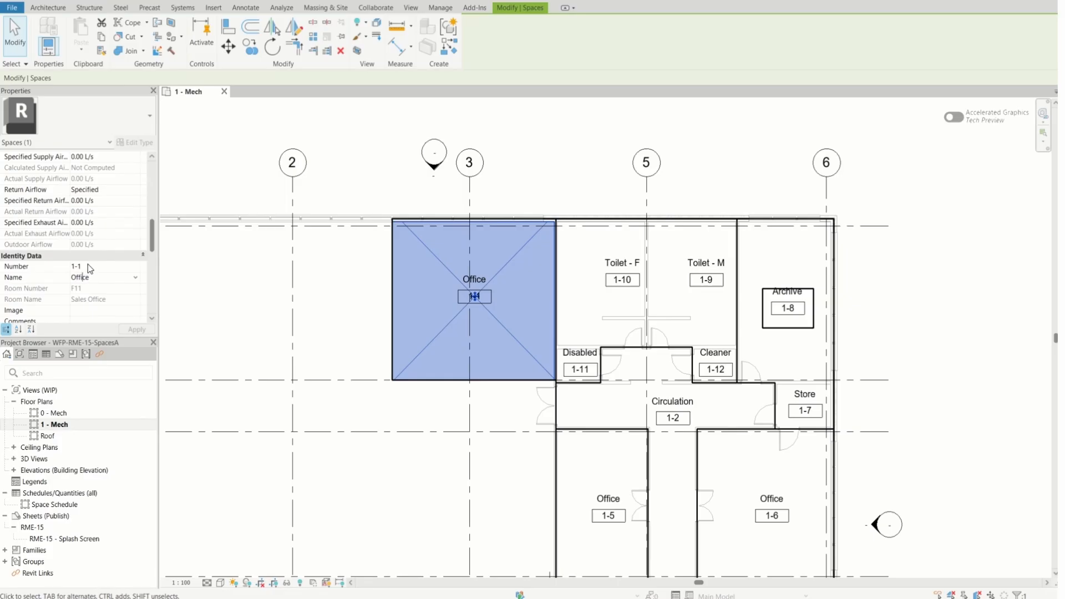
click(91, 265)
text(3)
Rename the selected space to Breakout Space, apply the changed properties and deselect it
click(93, 278)
click(135, 278)
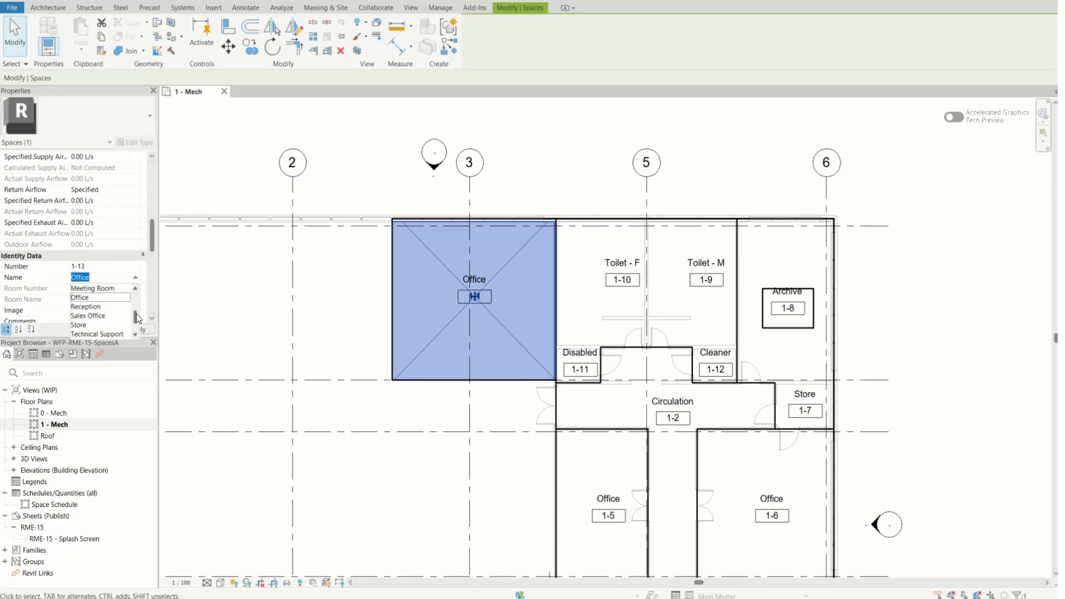
scroll(136, 322, down, 1)
scroll(136, 322, down, 1)
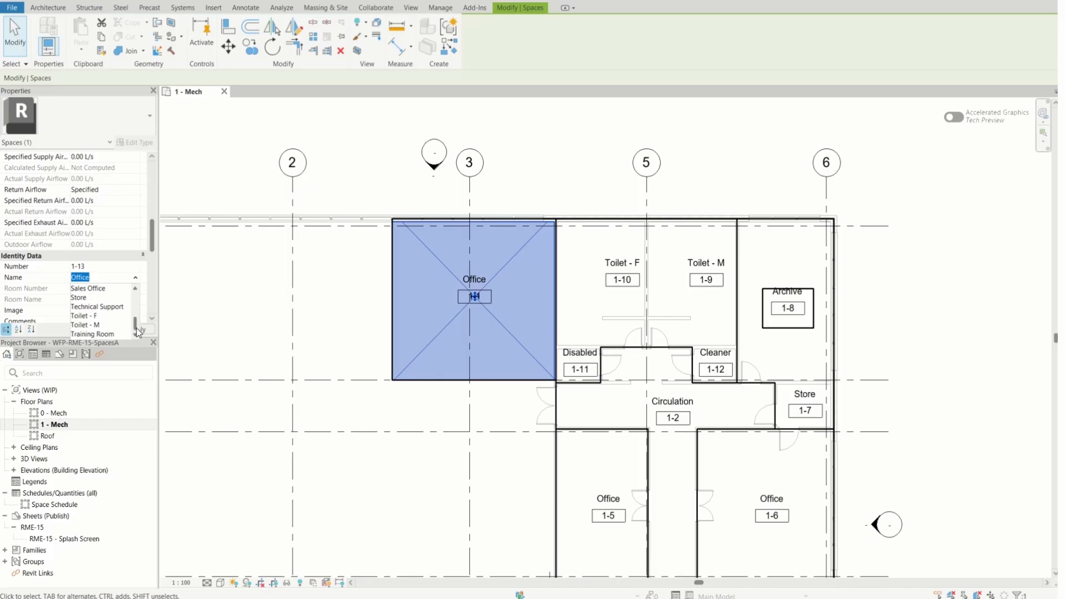
drag(138, 330, 142, 303)
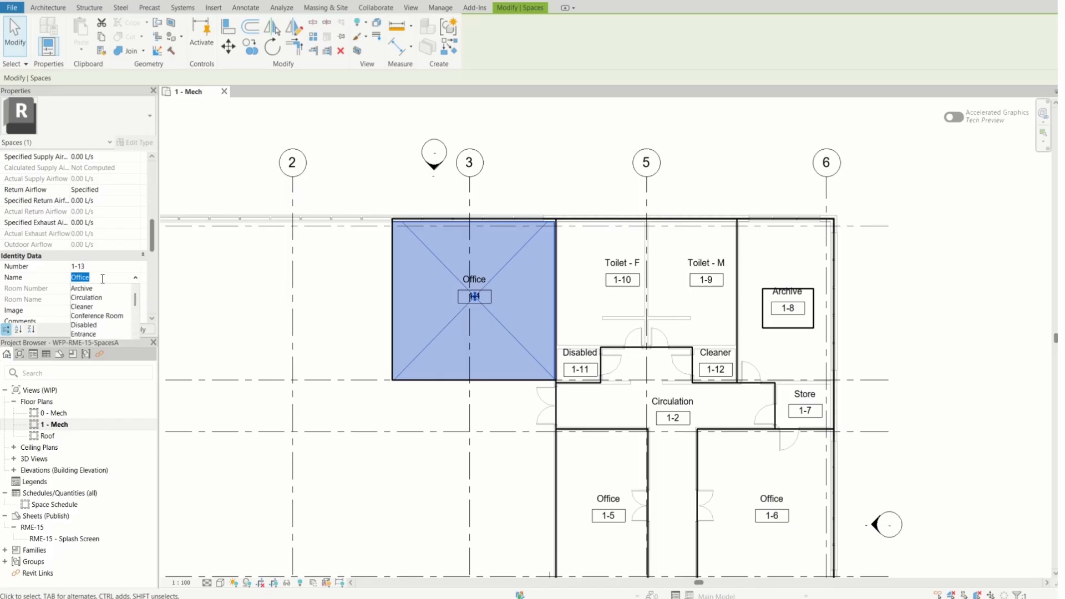
text(Breakout Space)
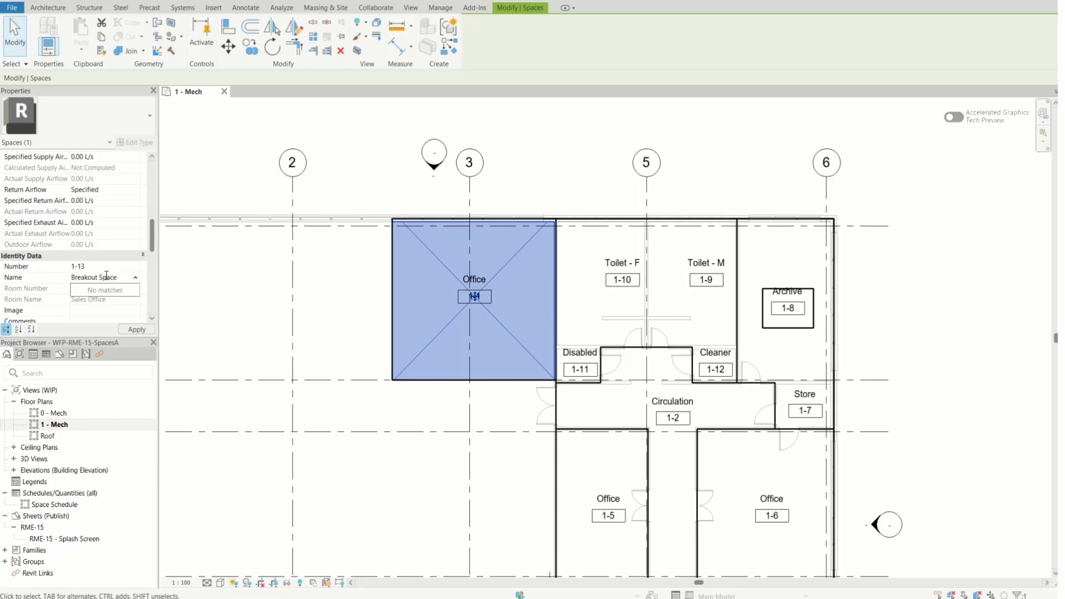
scroll(139, 303, down, 1)
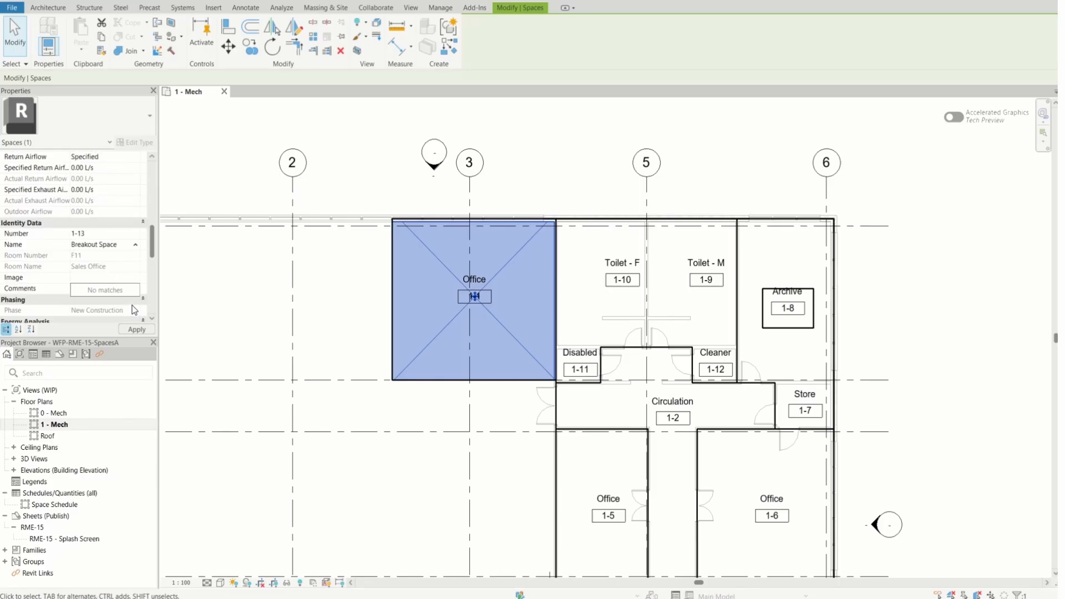
click(153, 251)
drag(154, 254, 154, 267)
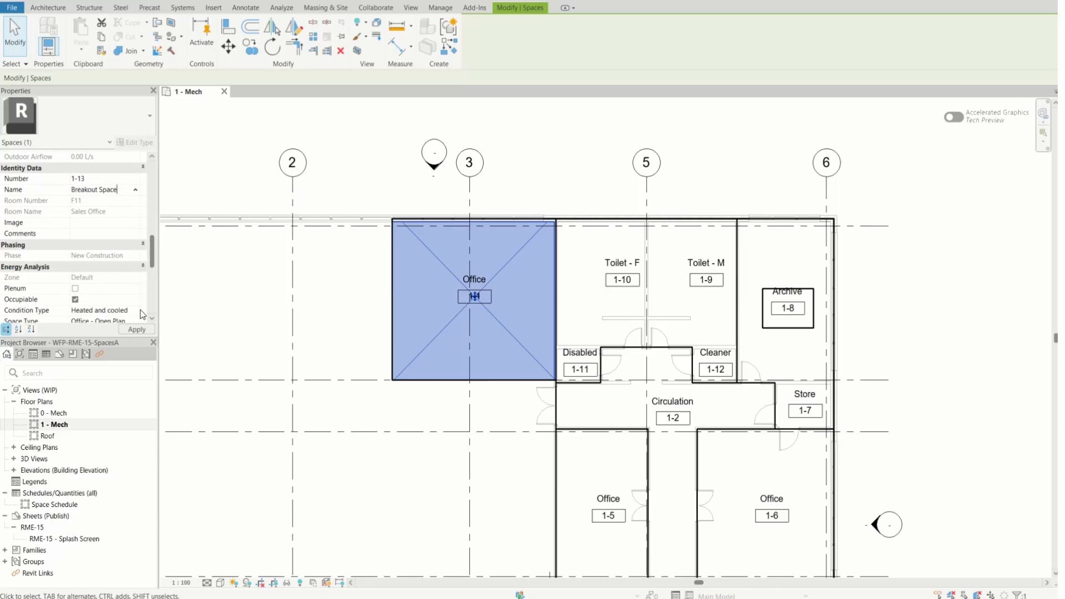
click(137, 331)
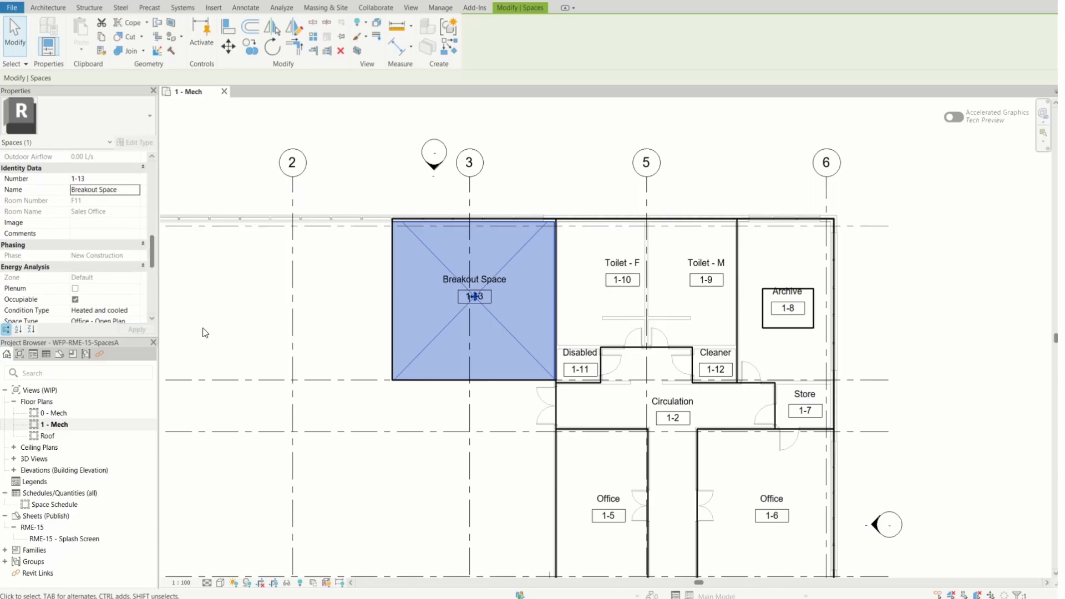
click(333, 319)
Check the Breakout Space tag on the plan and open the 0 - Mech floor plan
scroll(454, 278, up, 1)
scroll(456, 278, up, 5)
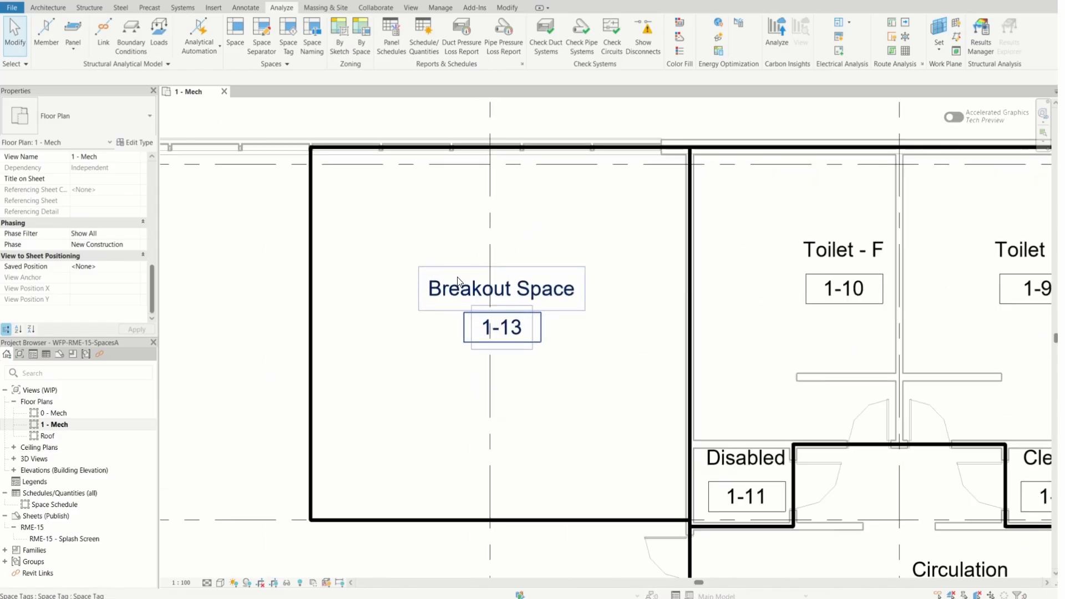
scroll(663, 319, down, 2)
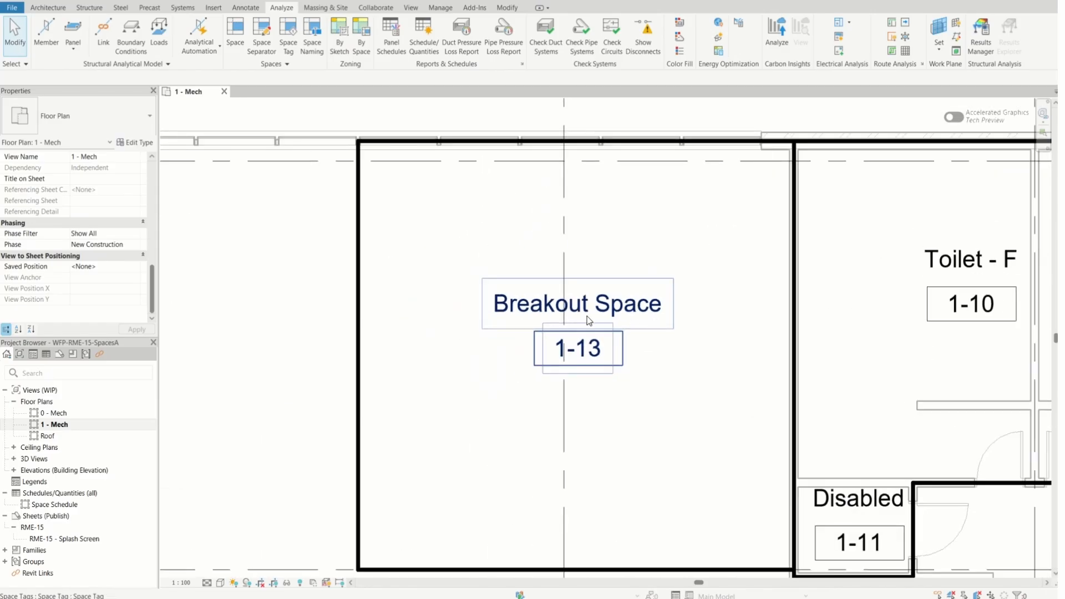
scroll(433, 383, down, 5)
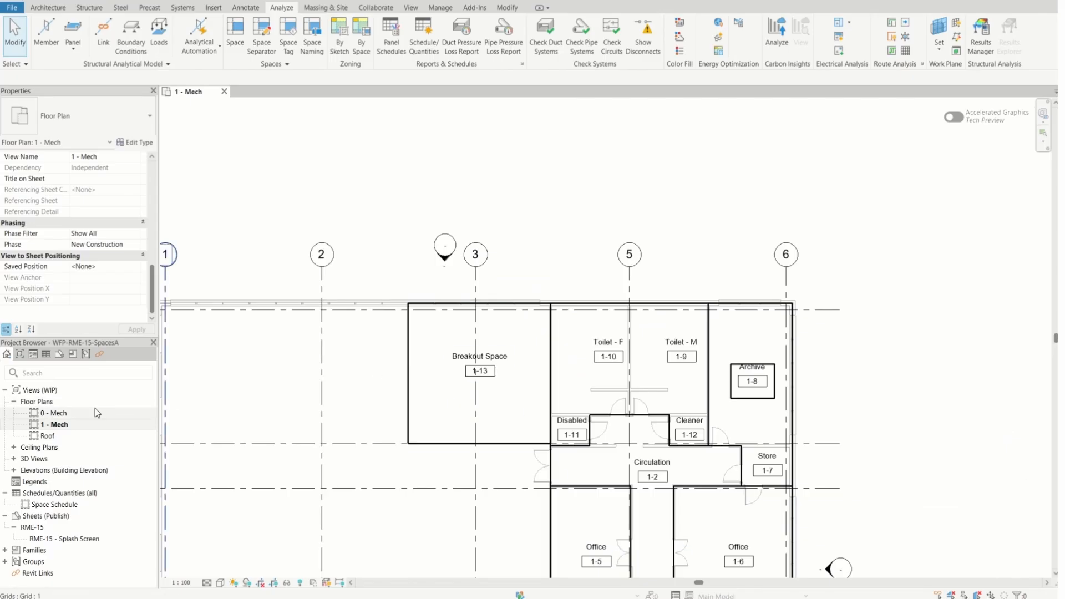
double_click(61, 412)
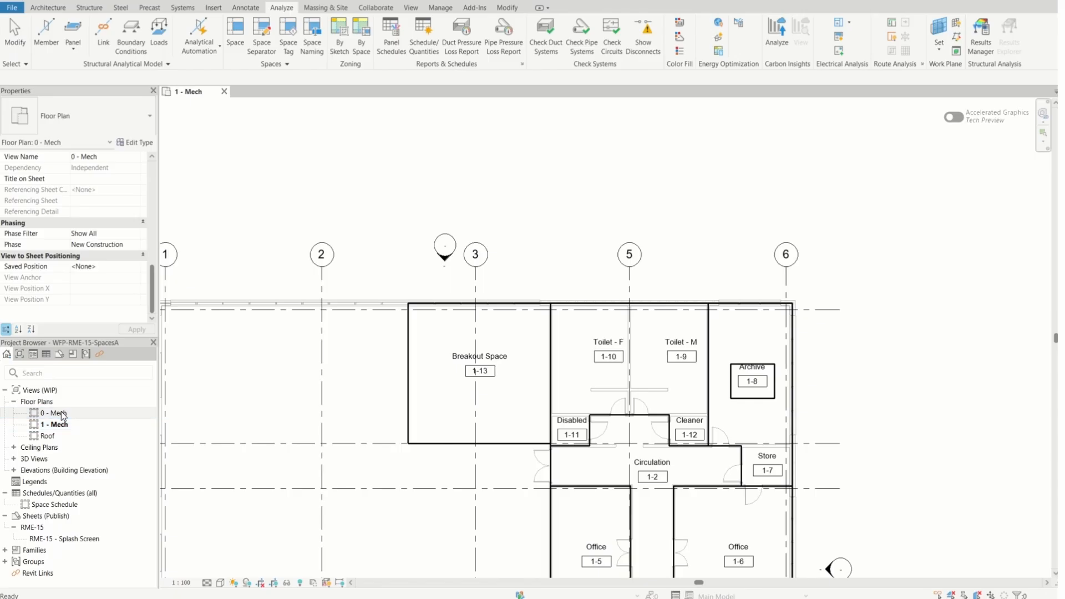
click(484, 273)
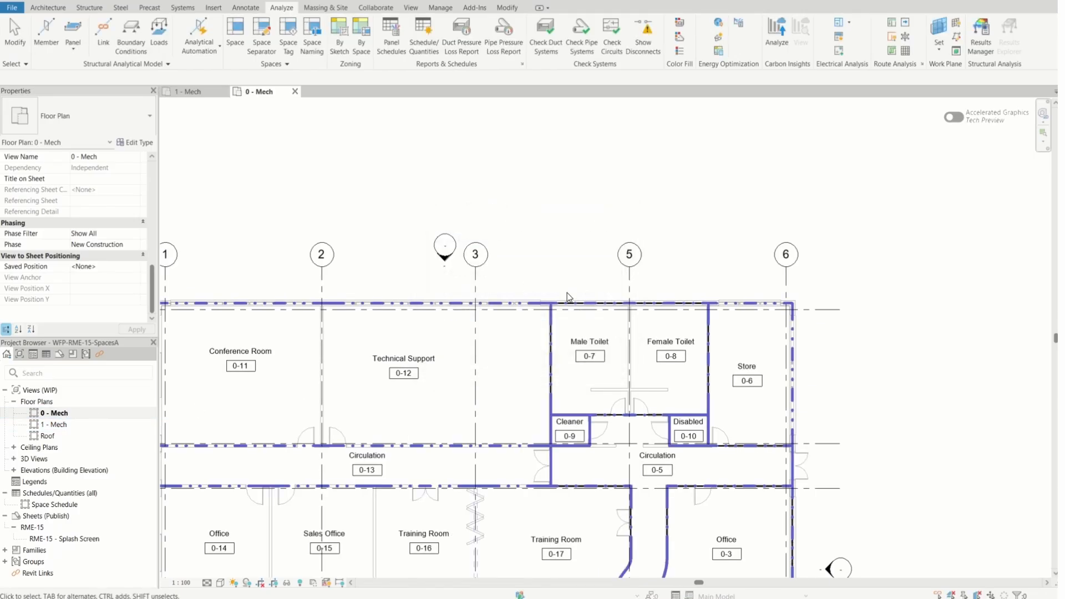
scroll(641, 285, down, 2)
scroll(641, 284, down, 2)
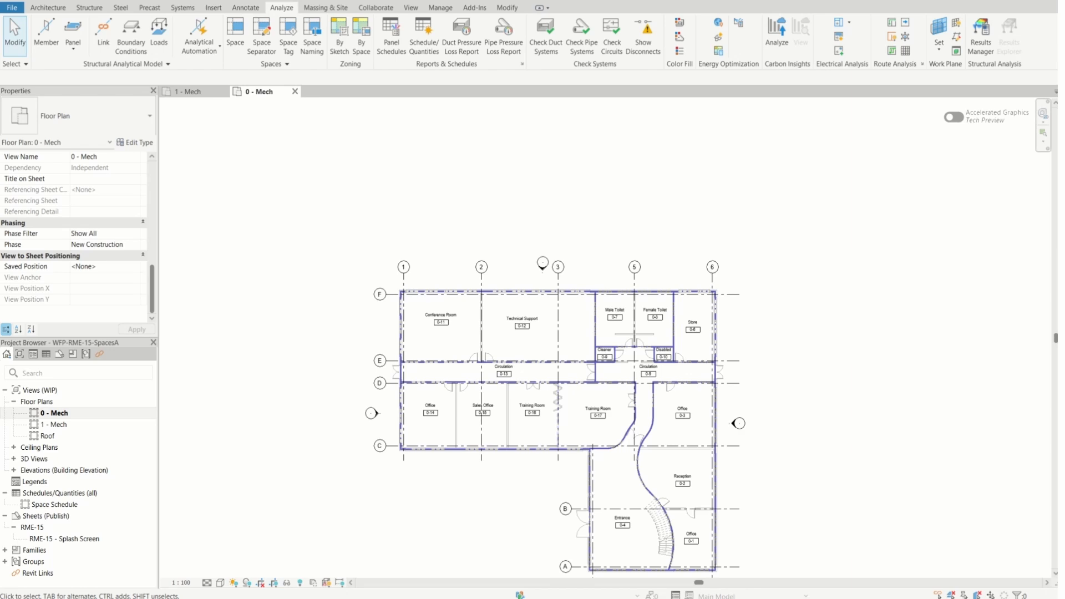
Open the color scheme settings of the 0 - Mech view and set the scheme category to System-Zones
scroll(133, 258, up, 5)
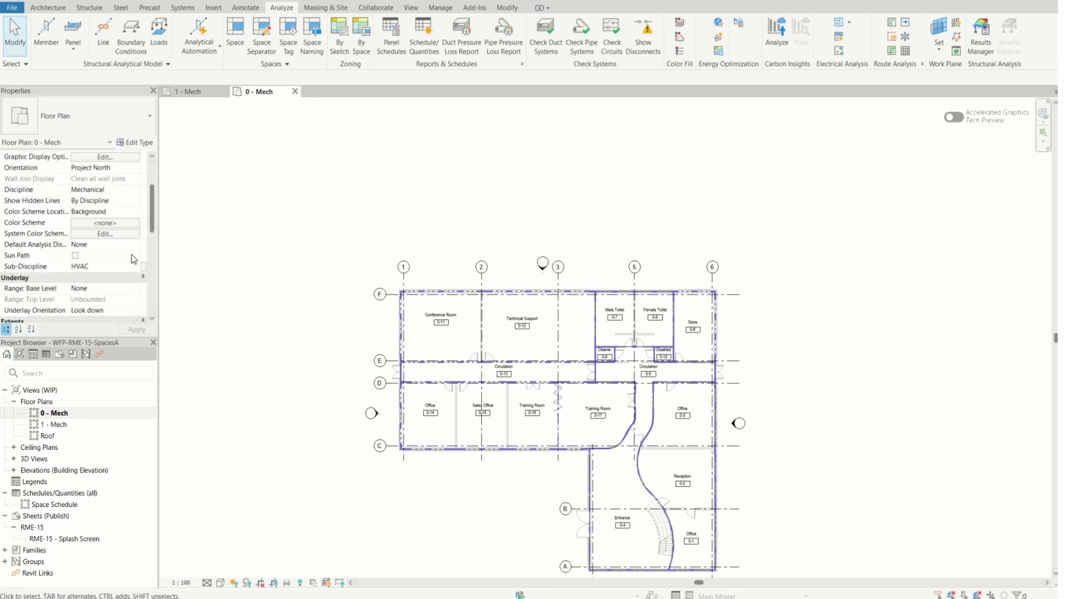
click(116, 225)
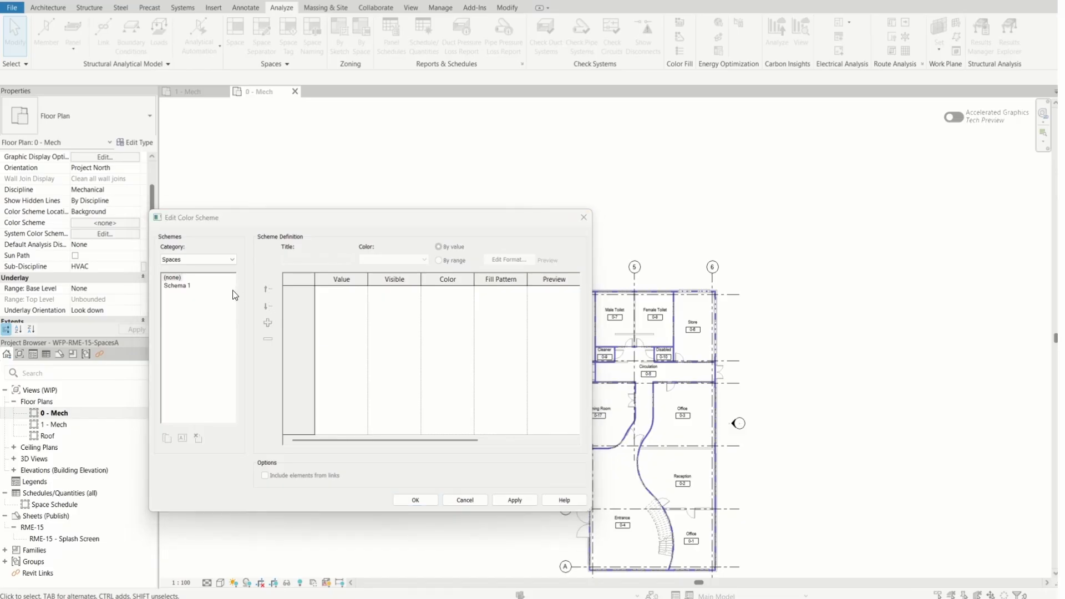
click(229, 260)
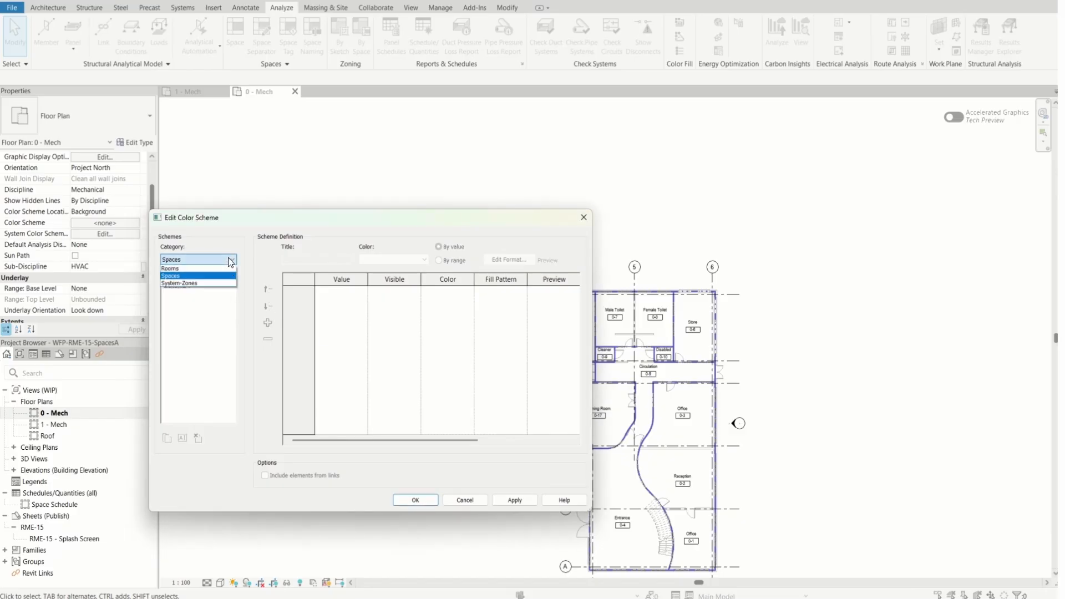
click(216, 284)
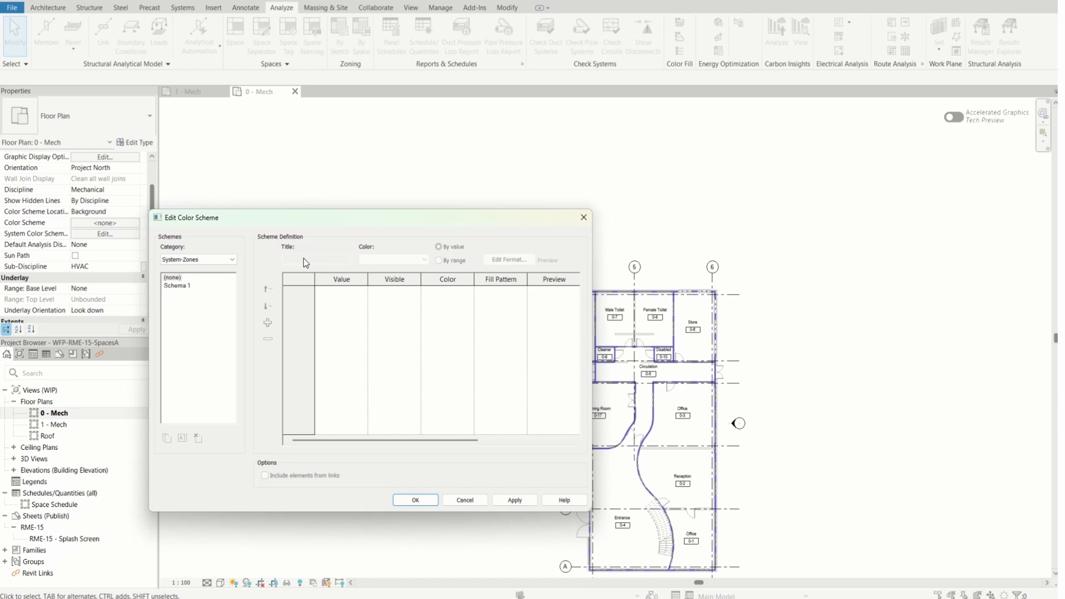
Look through the Department and Number color schemes of the Rooms category, and check the Spaces category
click(233, 260)
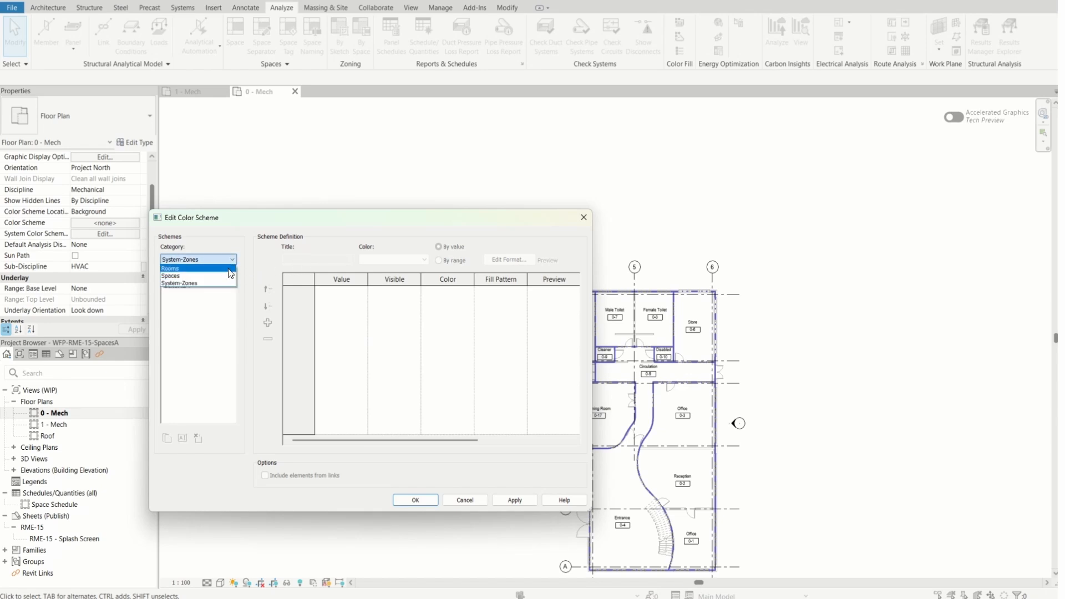
click(228, 269)
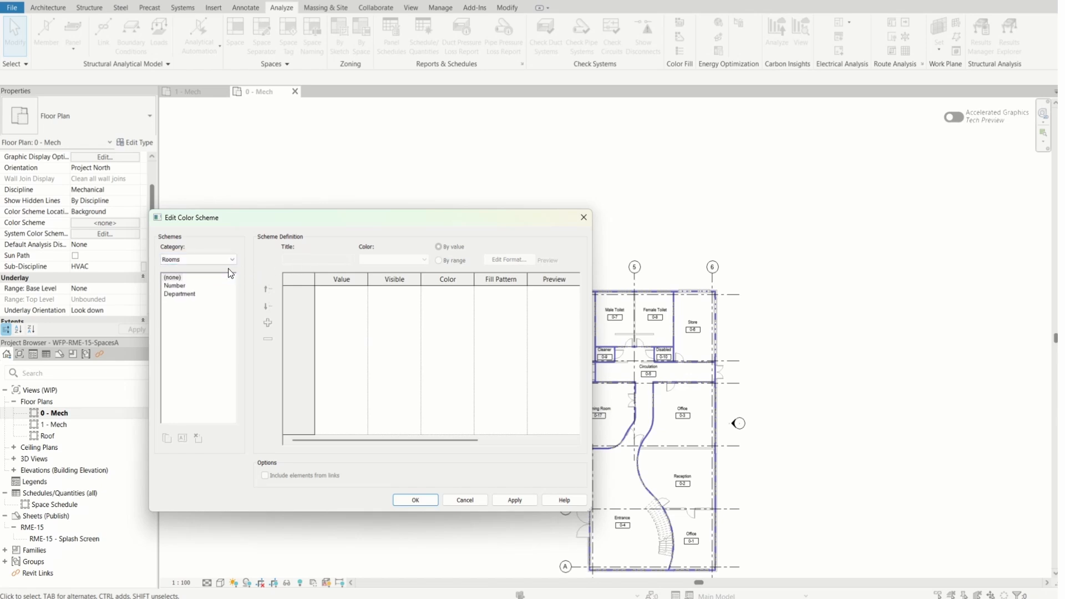
click(186, 294)
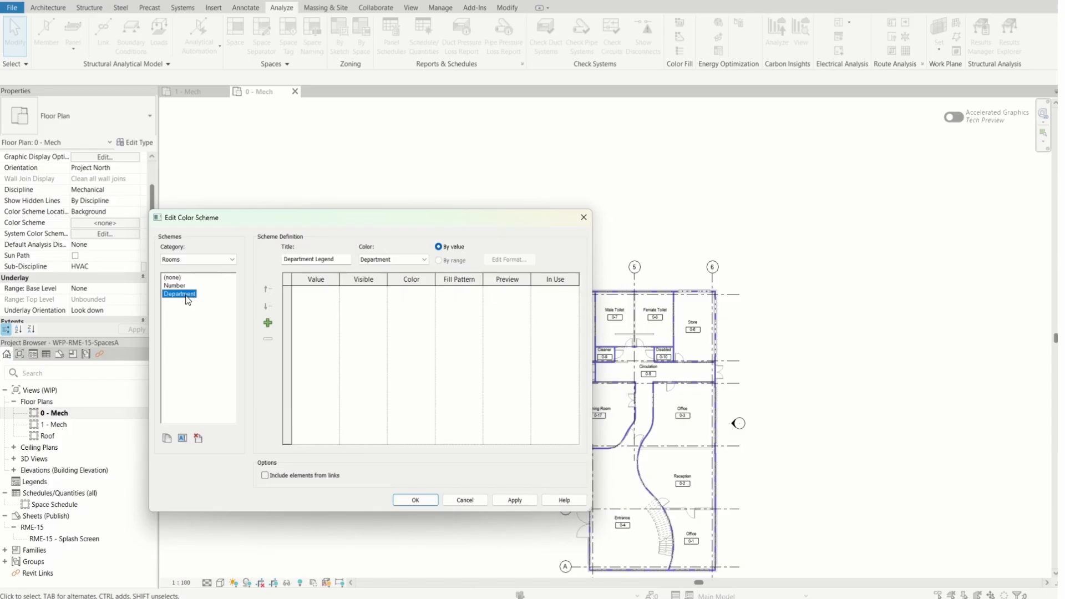
click(175, 286)
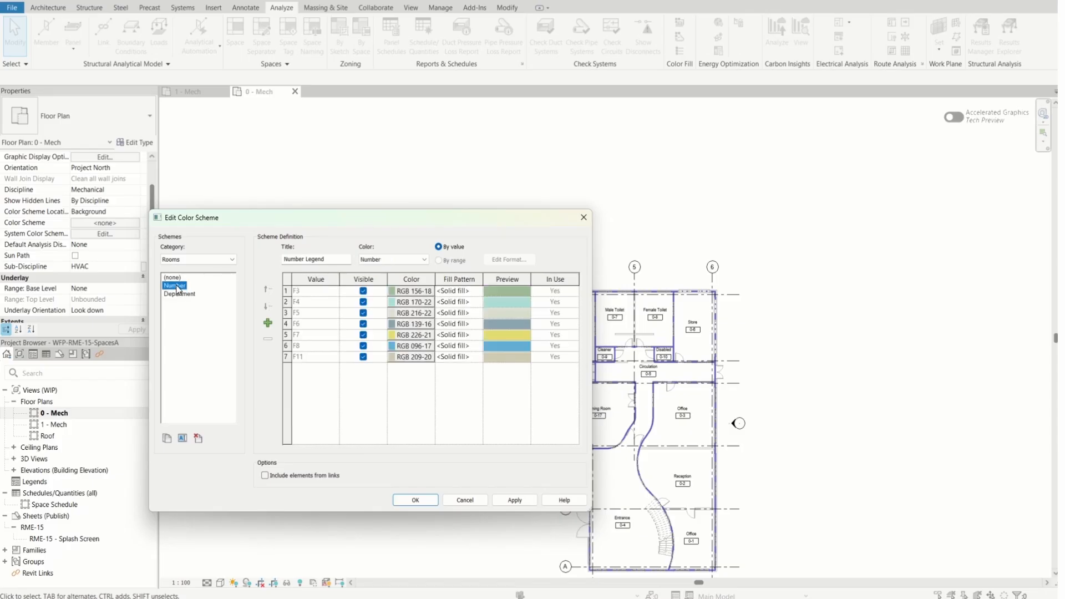
click(173, 277)
click(232, 260)
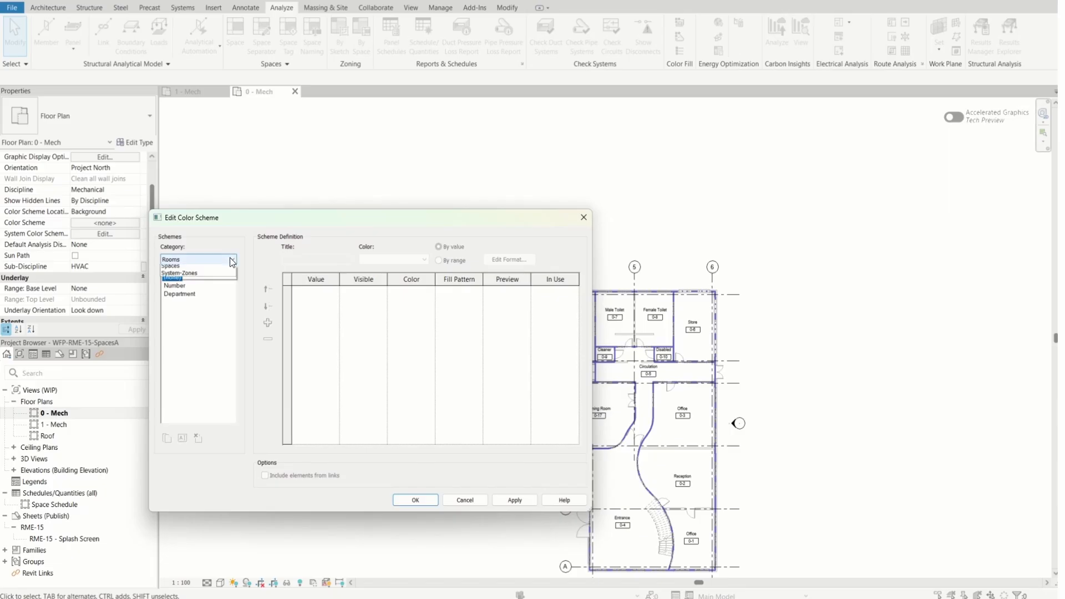
click(219, 266)
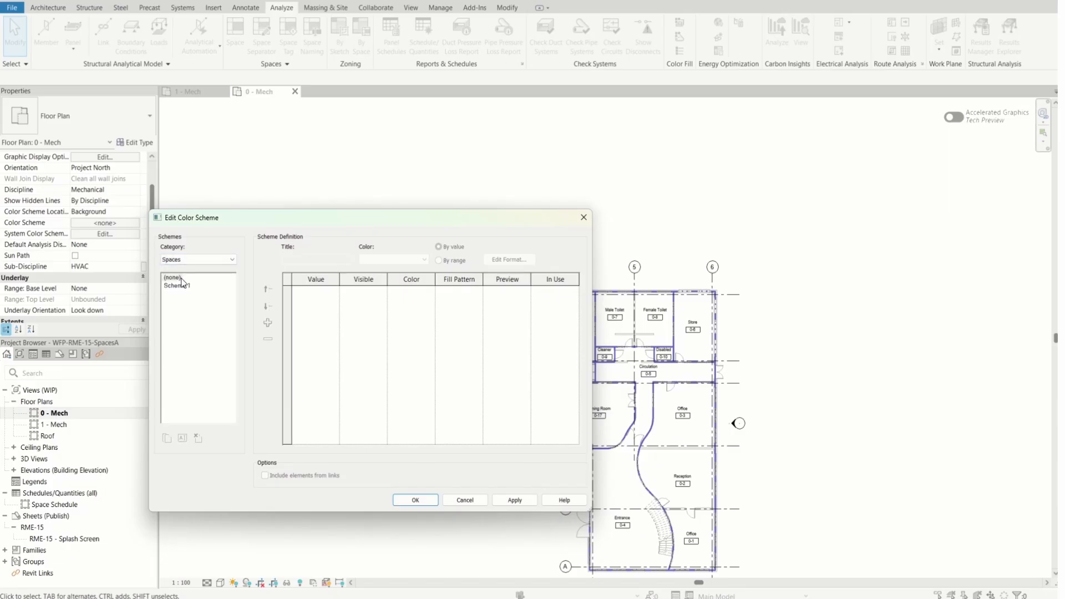
Apply the System-Zones color scheme Schema 1 to the 0 - Mech floor plan
click(232, 259)
click(169, 282)
click(179, 286)
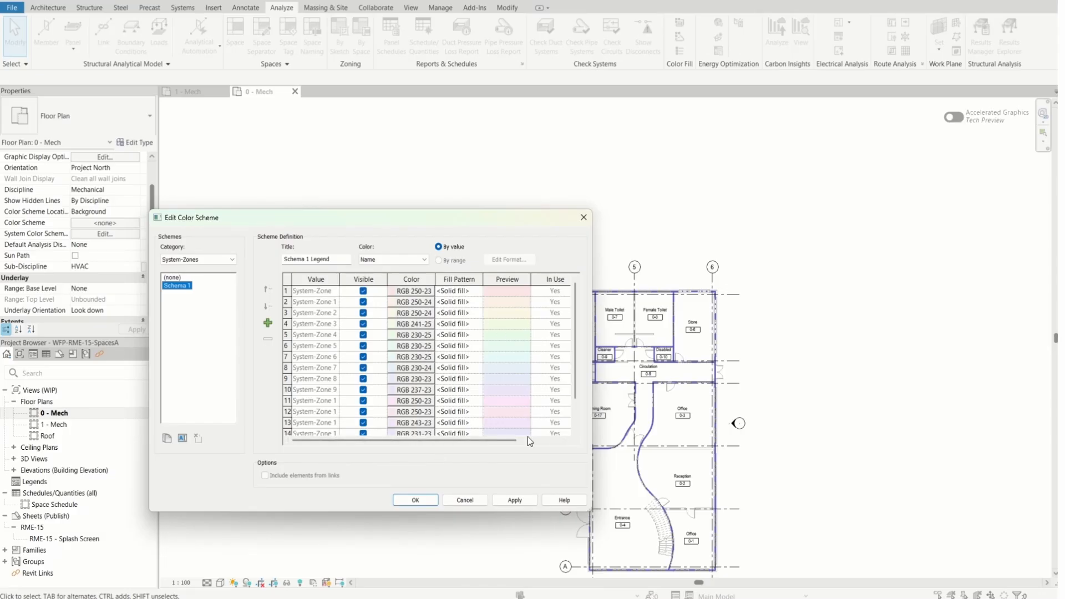
click(416, 500)
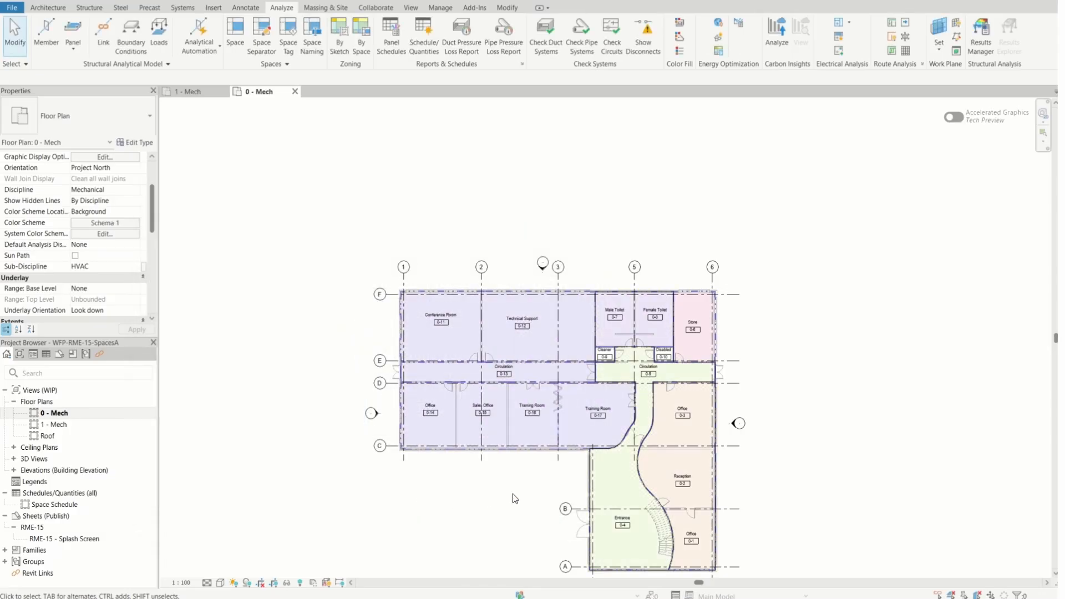
scroll(721, 524, up, 2)
scroll(815, 539, down, 1)
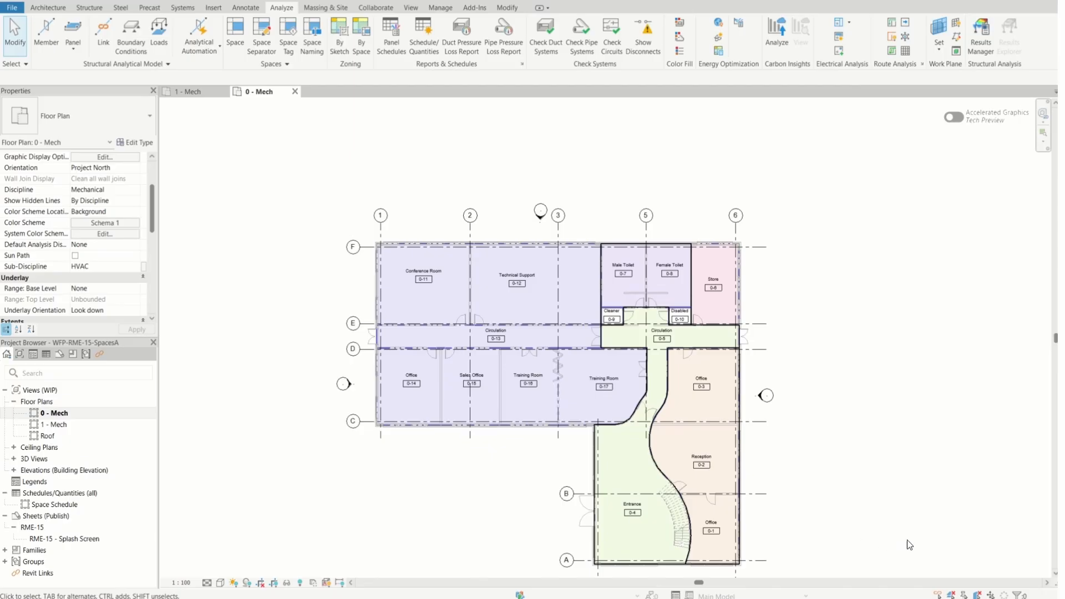
scroll(888, 524, down, 1)
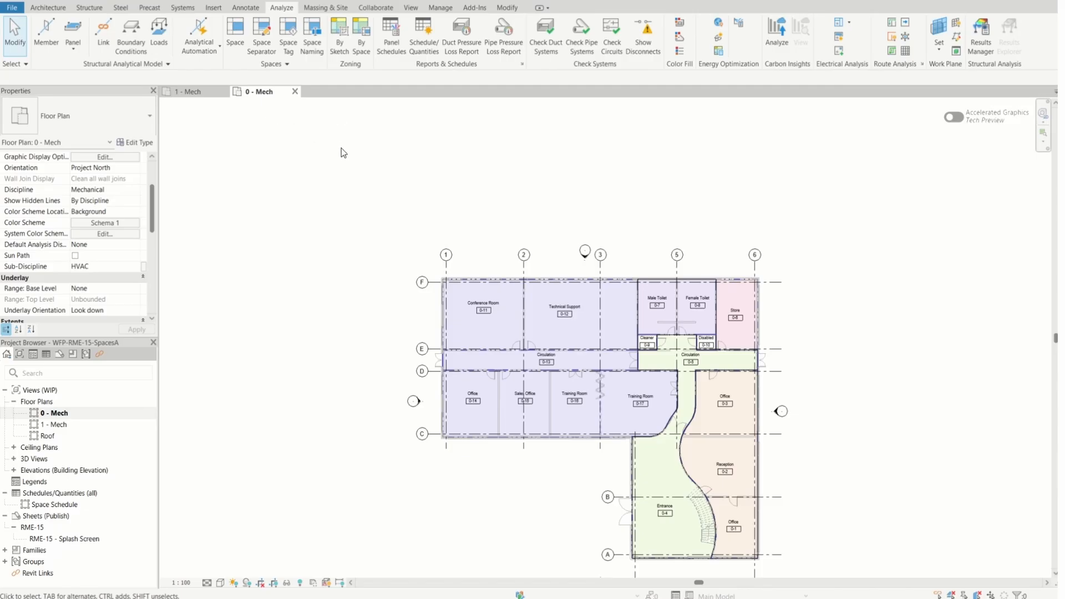
Place a Color Fill Legend in the empty area left of the building plan, level with grid F
click(253, 8)
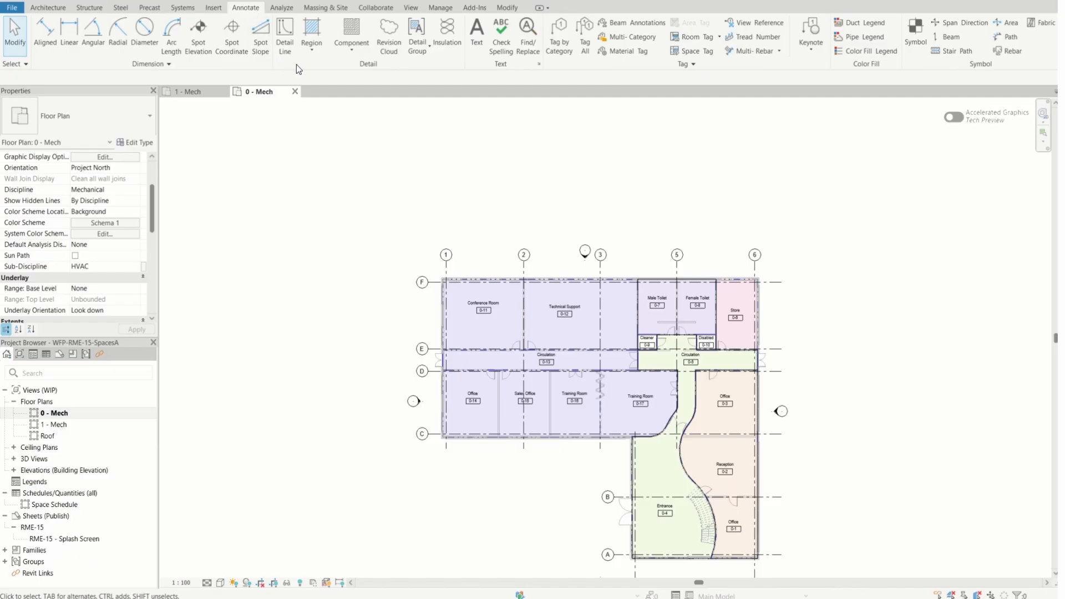
click(883, 52)
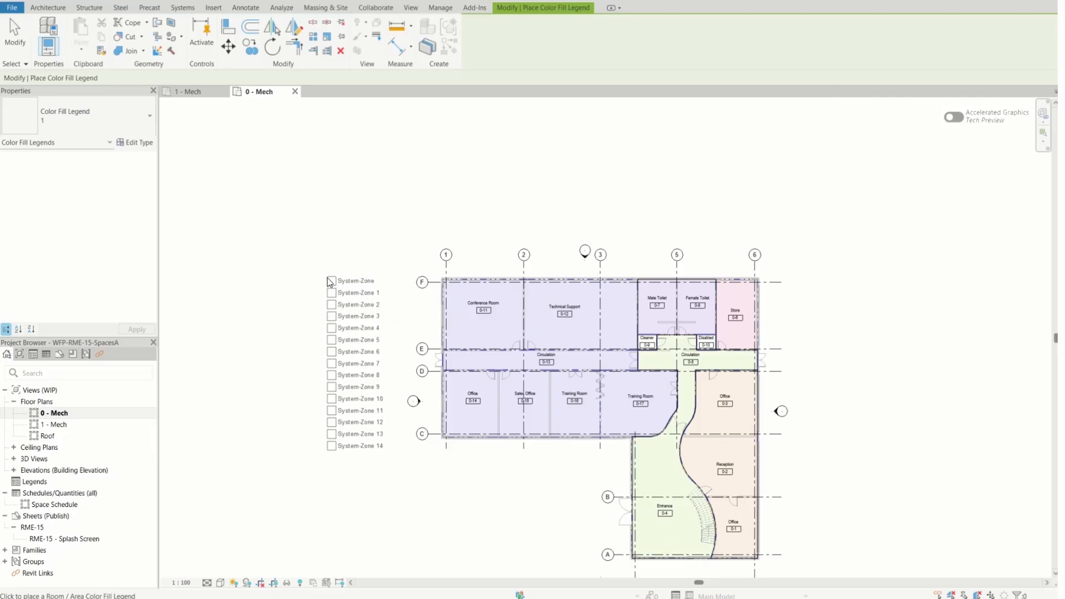
click(330, 281)
key(Escape)
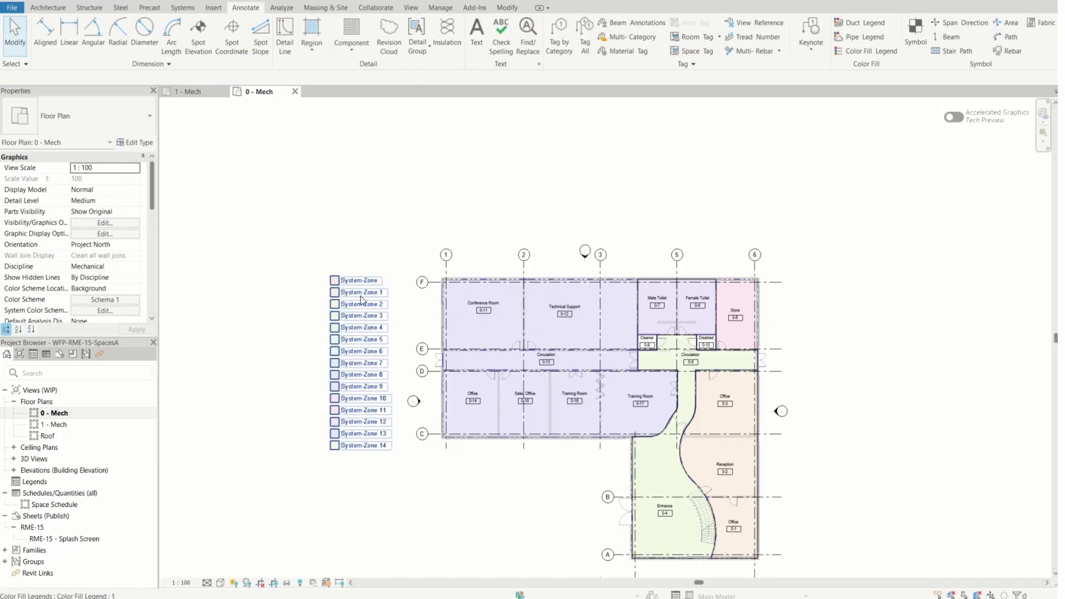
Shorten the color fill legend so it wraps into two columns after System-Zone 7, and move it farther left, clear of the grid bubbles
scroll(360, 300, up, 4)
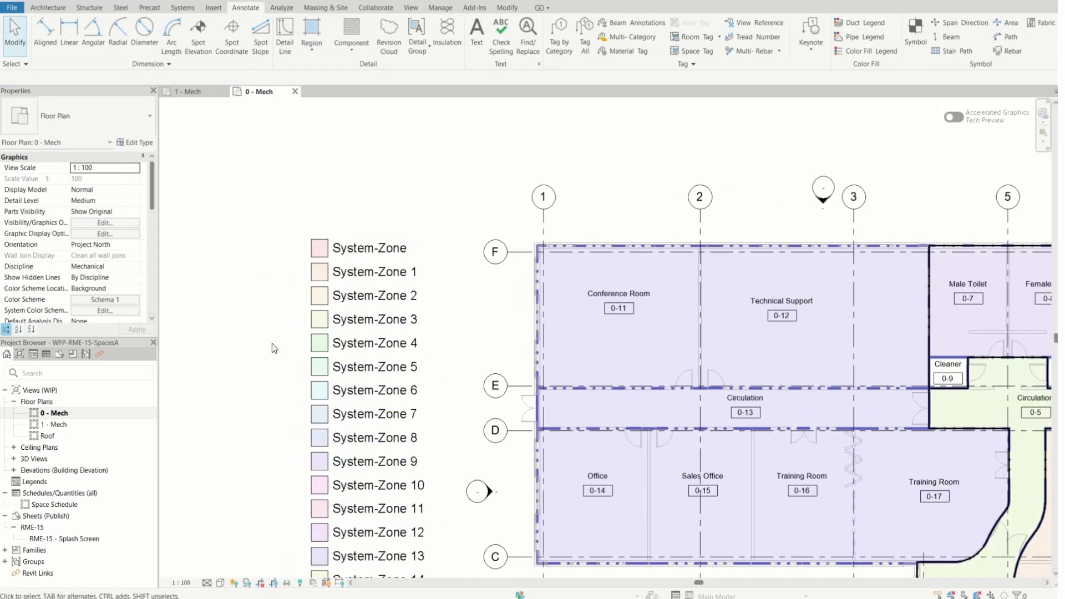
scroll(271, 345, up, 3)
scroll(507, 281, down, 3)
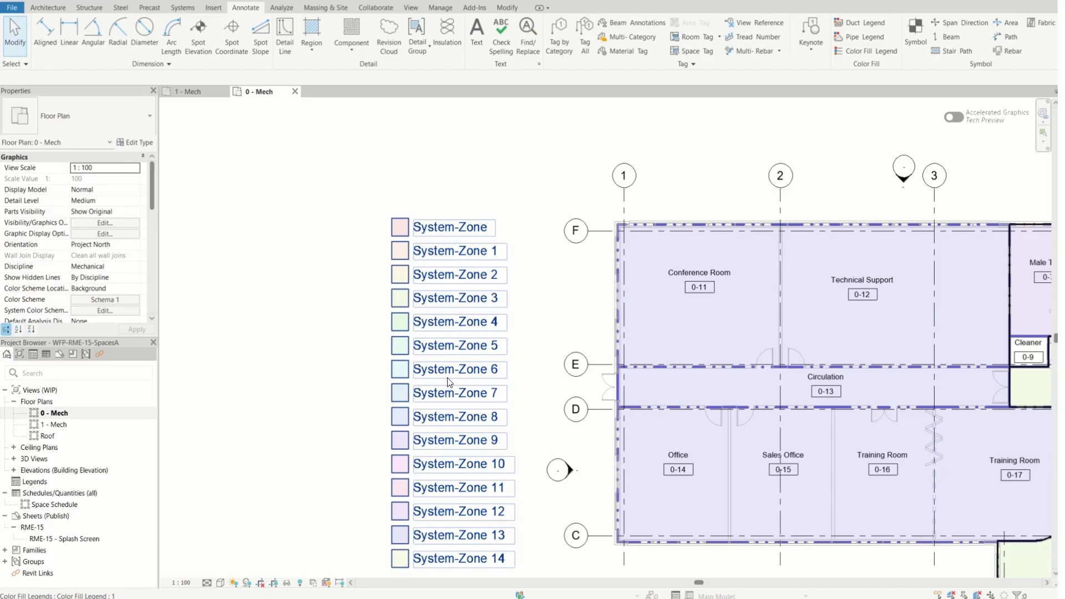
scroll(329, 464, up, 2)
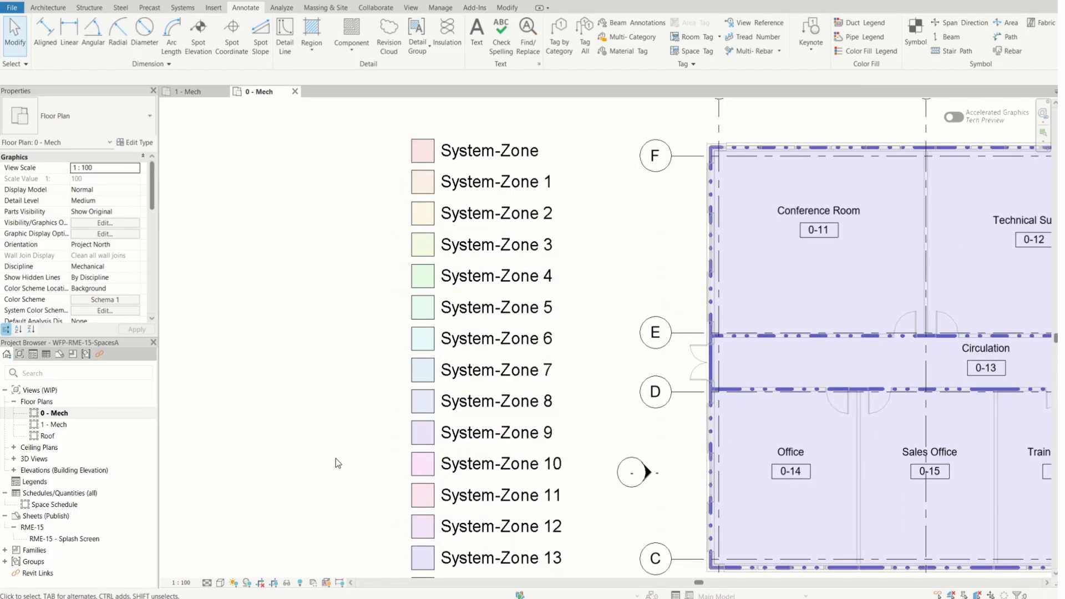
scroll(336, 459, up, 1)
middle_drag(355, 455, 400, 450)
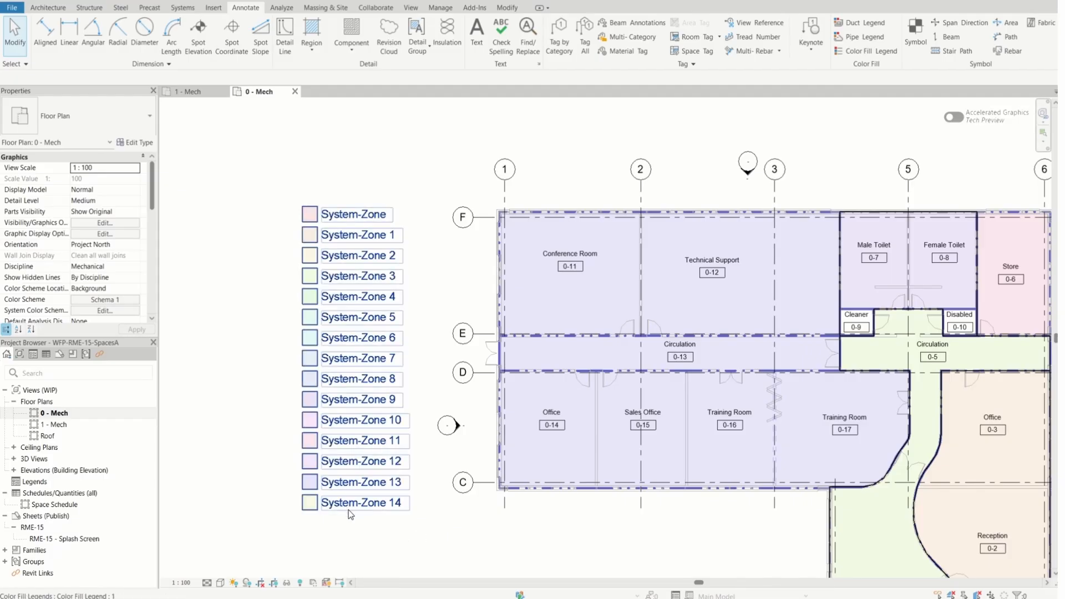
click(401, 515)
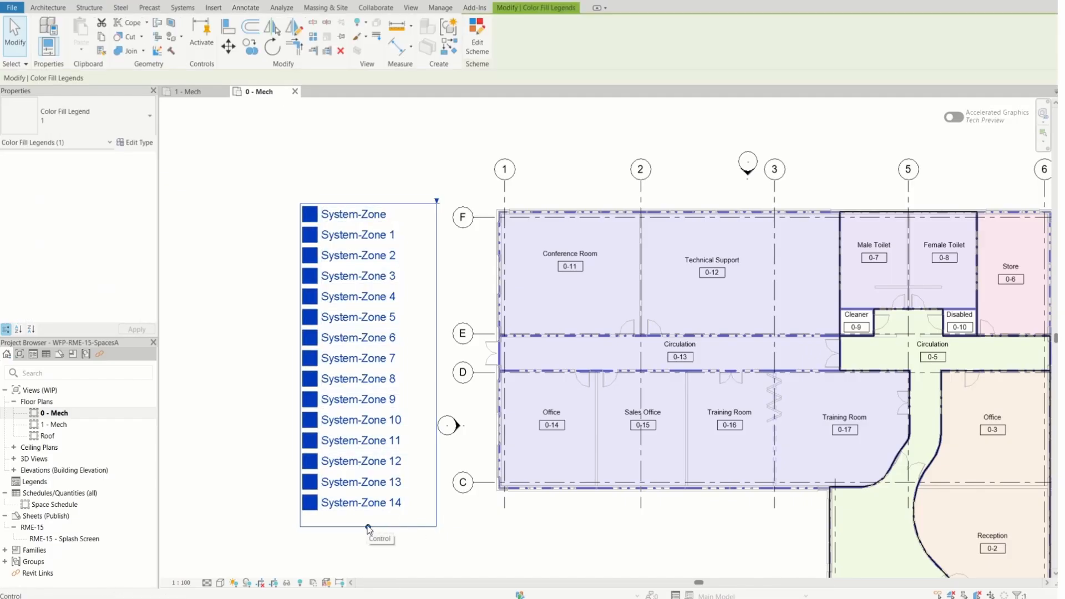
drag(368, 527, 358, 380)
drag(303, 324, 181, 338)
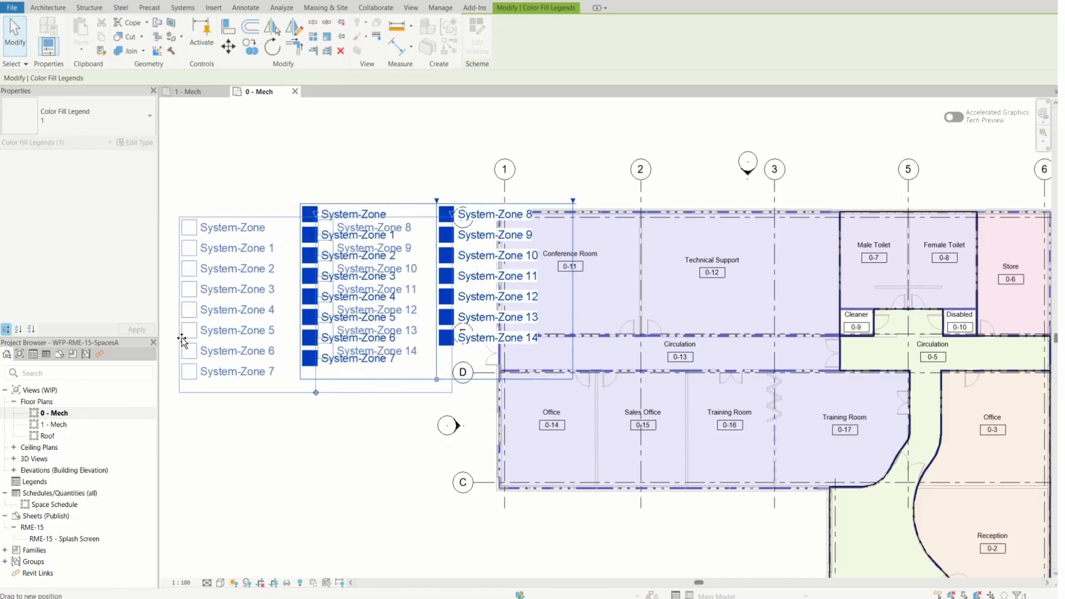
click(238, 478)
Tighten the legend's lower boundary just below System-Zone 7, and shift the whole legend slightly up and to the left
scroll(548, 545, down, 3)
scroll(332, 467, up, 3)
scroll(332, 468, up, 1)
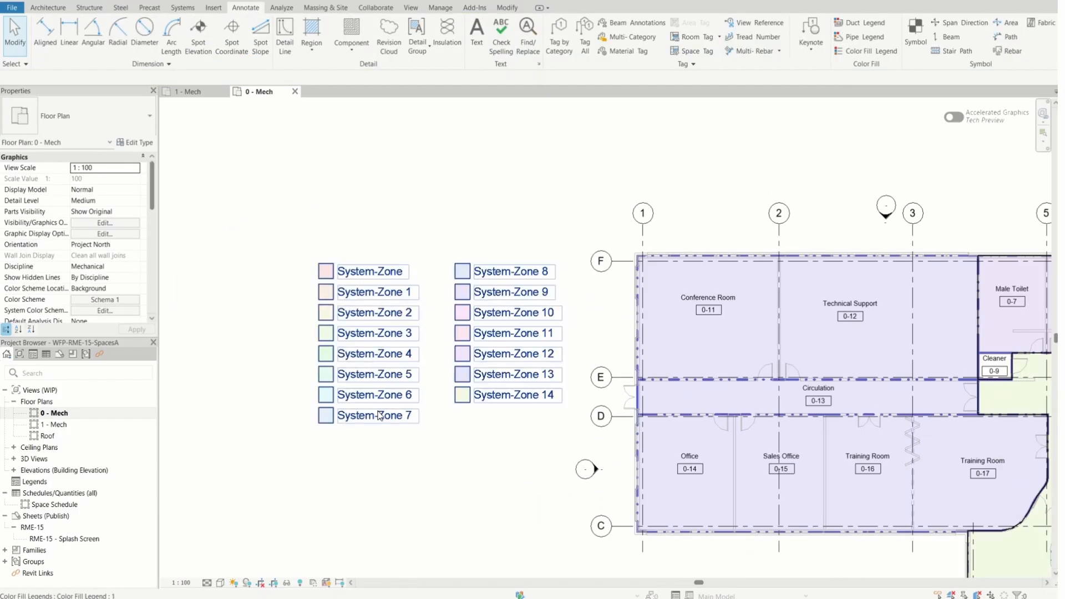
click(372, 391)
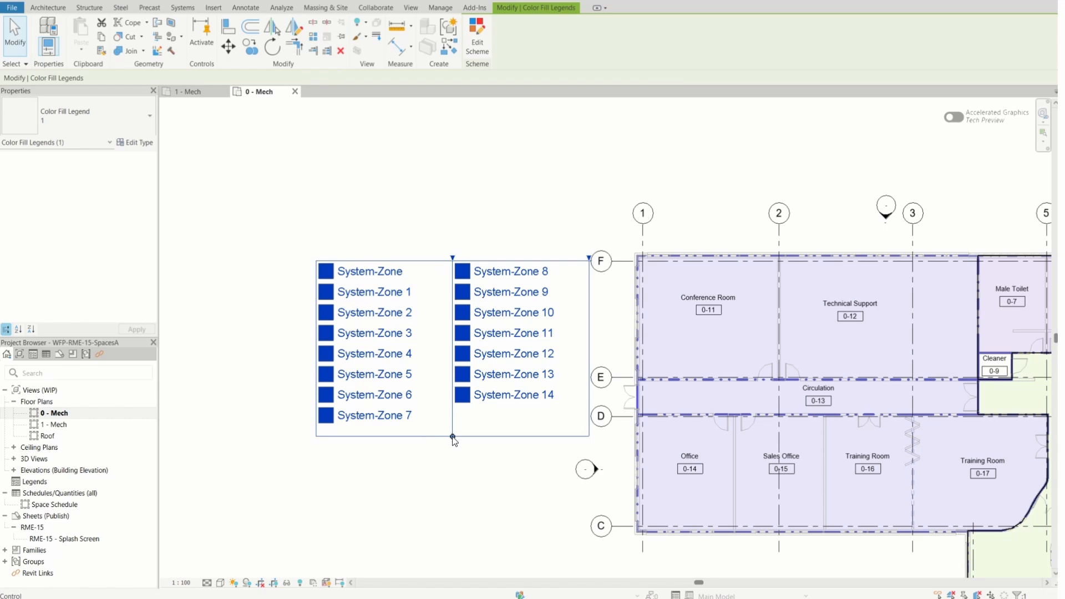
drag(452, 438, 451, 427)
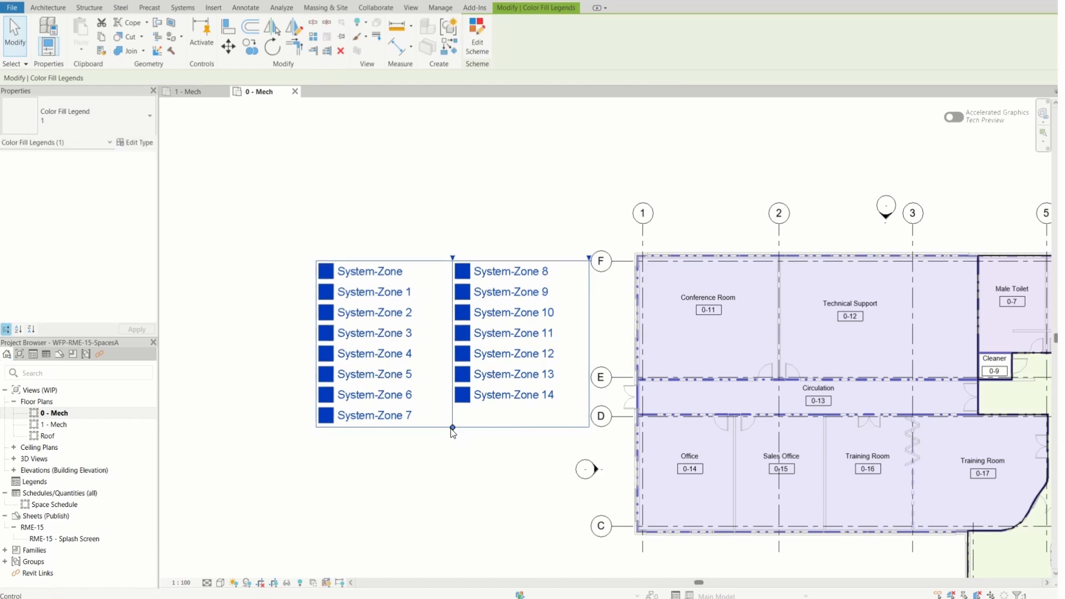
click(467, 410)
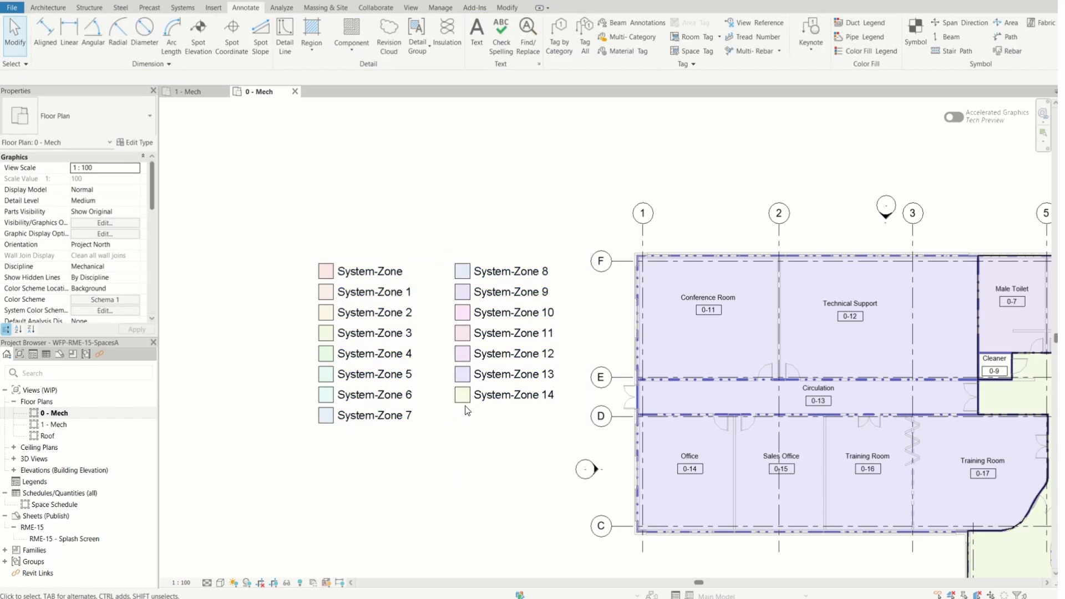
click(467, 411)
drag(467, 411, 458, 399)
click(428, 494)
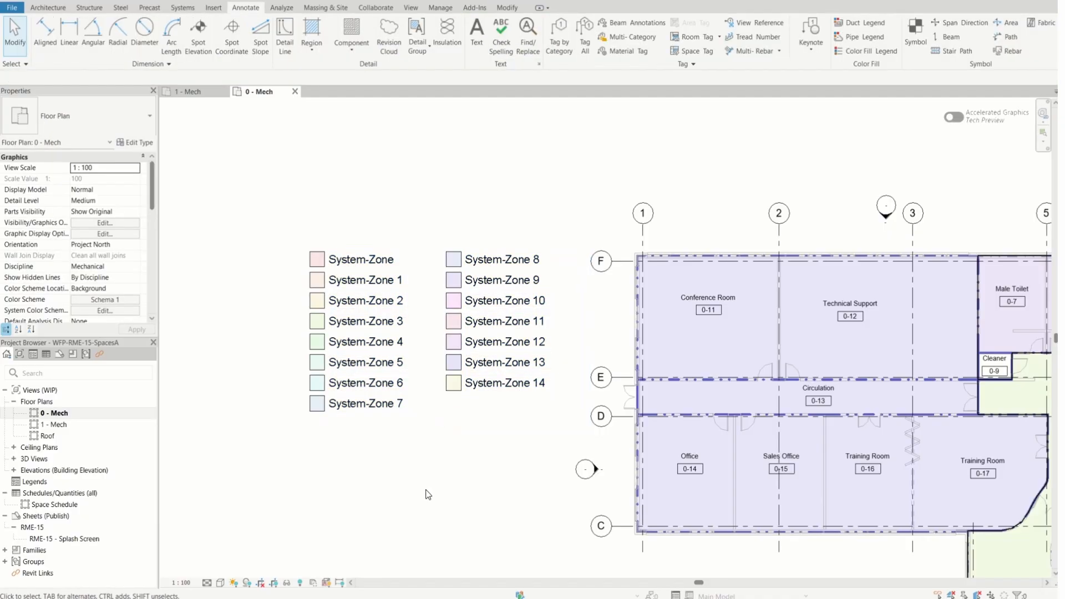